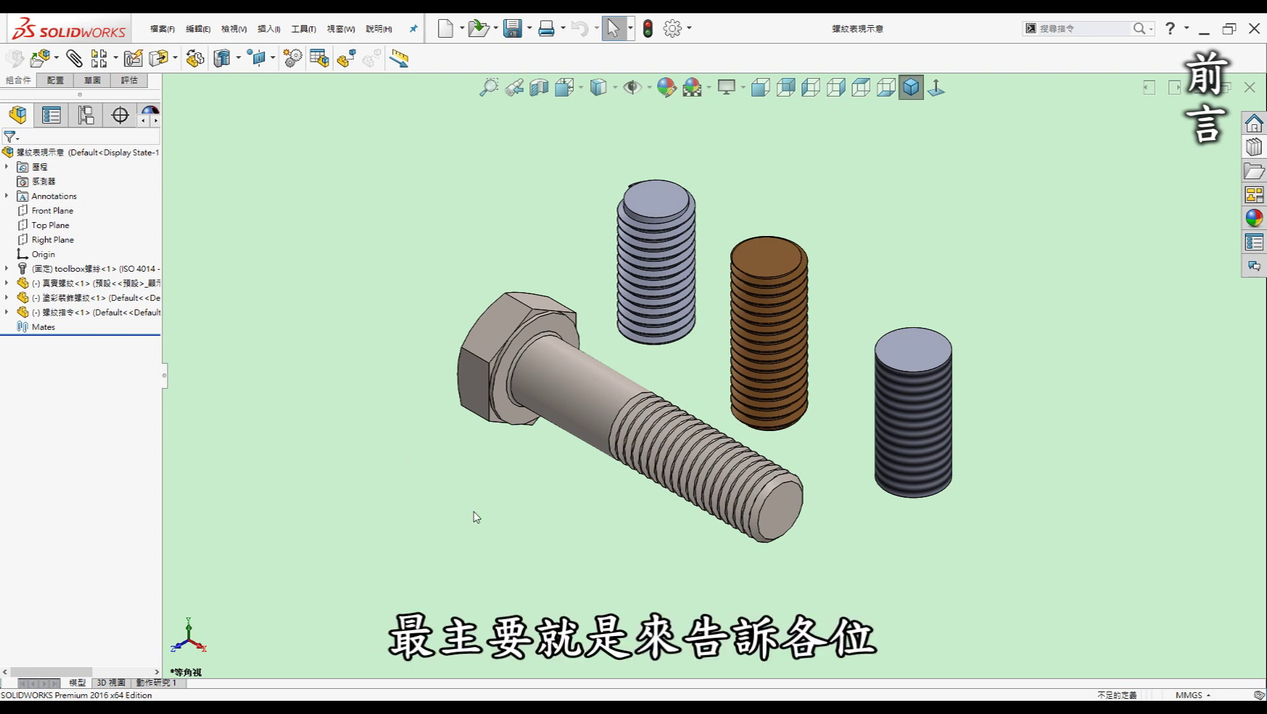
- Orbit the assembly to compare the bolt threads from several angles
{"action": "middle_click_drag", "start_coordinate": [481, 514], "coordinate": [484, 515]}
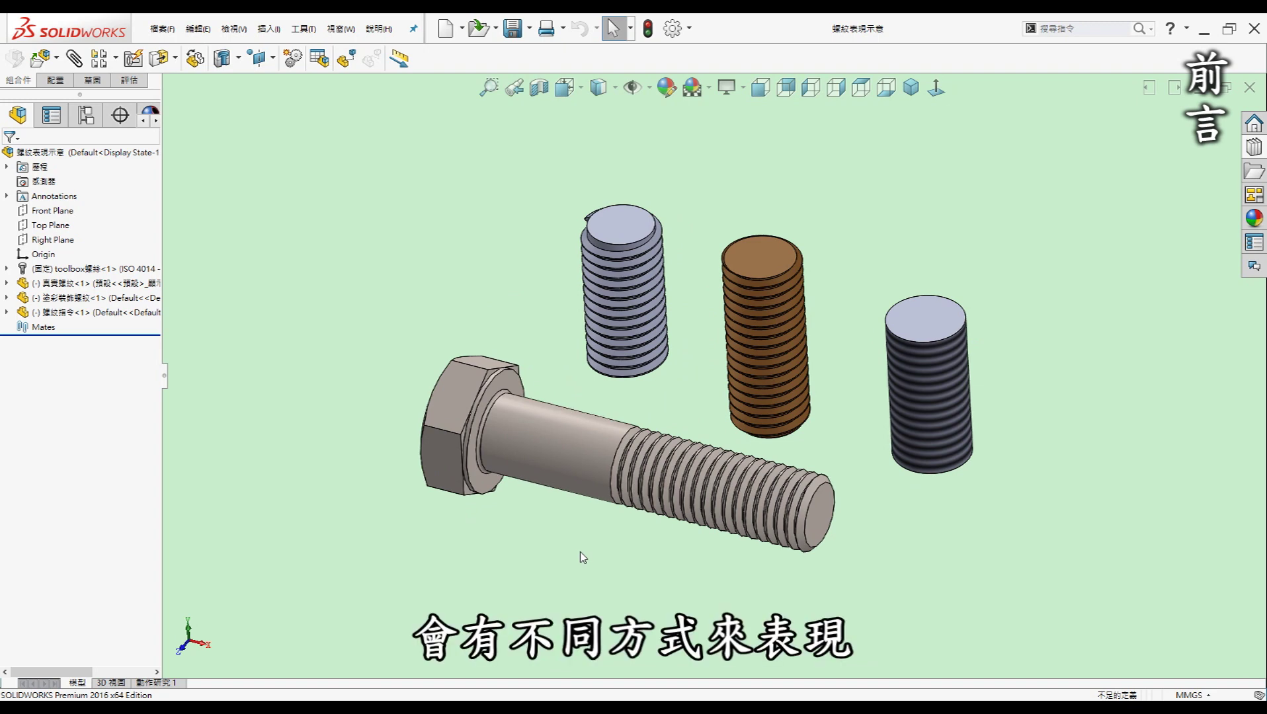
{"action": "mouse_move", "coordinate": [580, 555]}
{"action": "middle_mouse_down"}
{"action": "mouse_move", "coordinate": [628, 545]}
{"action": "mouse_move", "coordinate": [615, 555]}
{"action": "middle_mouse_up"}
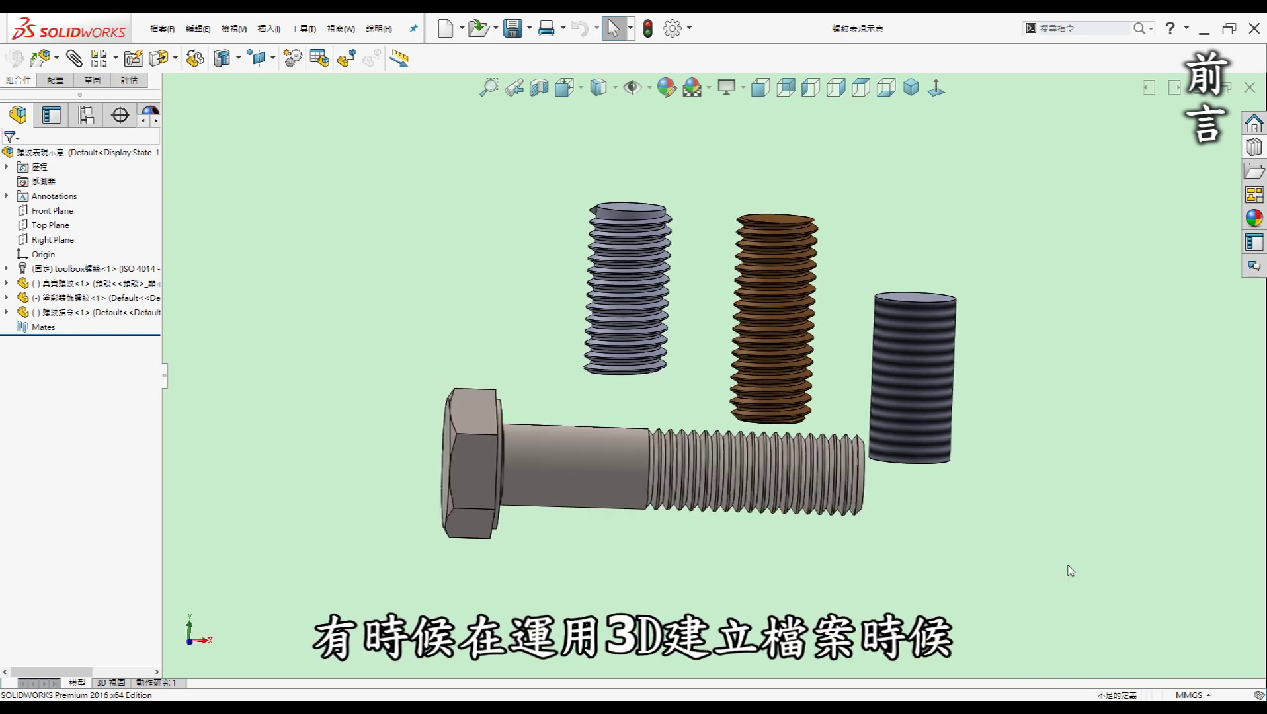
{"action": "middle_click_drag", "start_coordinate": [1069, 570], "coordinate": [1009, 567]}
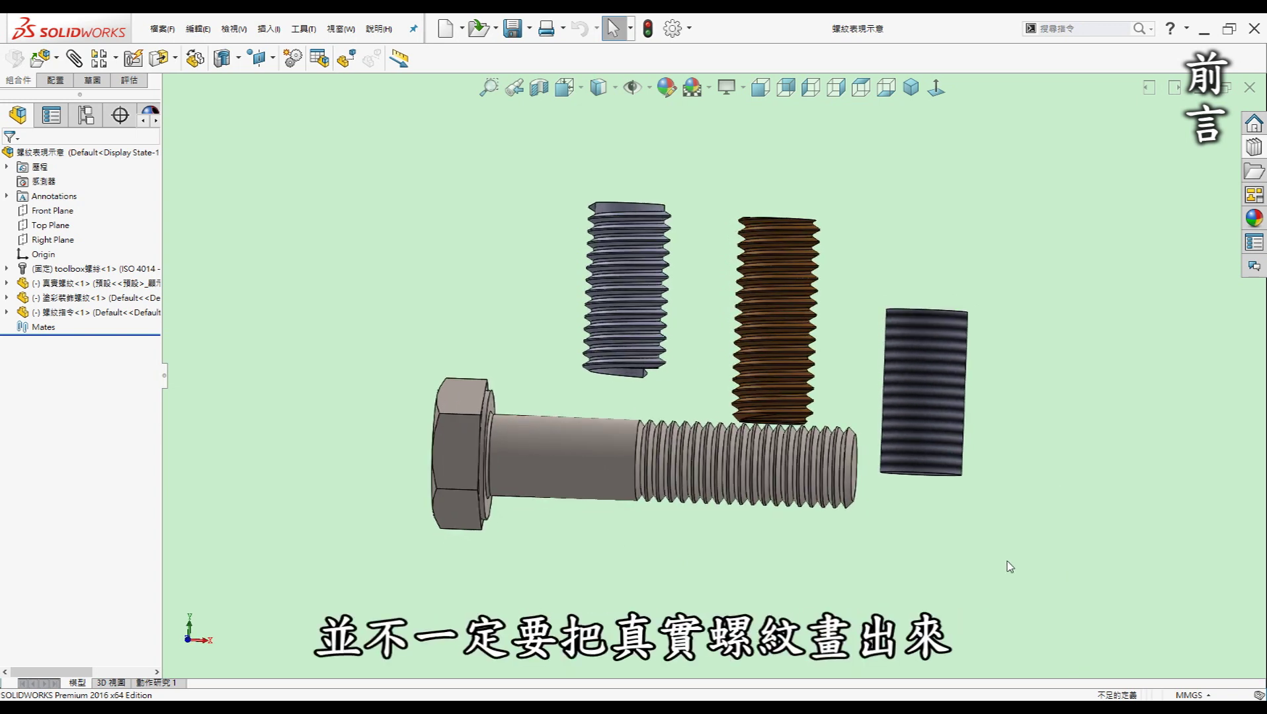
{"action": "middle_click_drag", "start_coordinate": [801, 555], "coordinate": [785, 518]}
{"action": "mouse_move", "coordinate": [951, 155]}
{"action": "middle_mouse_down"}
{"action": "mouse_move", "coordinate": [1120, 497]}
{"action": "mouse_move", "coordinate": [779, 368]}
{"action": "middle_mouse_up"}
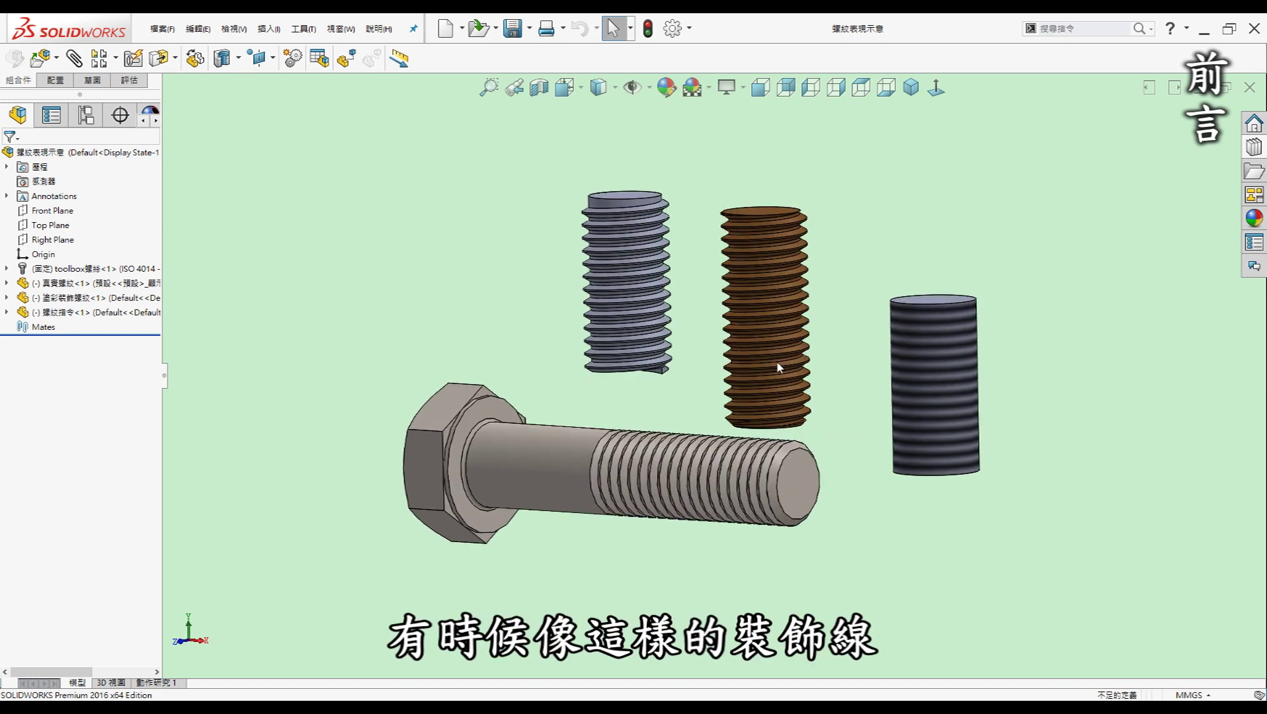
{"action": "mouse_move", "coordinate": [1026, 448]}
{"action": "middle_mouse_down"}
{"action": "mouse_move", "coordinate": [1038, 427]}
{"action": "mouse_move", "coordinate": [1034, 490]}
{"action": "mouse_move", "coordinate": [1021, 481]}
{"action": "mouse_move", "coordinate": [1019, 513]}
{"action": "middle_mouse_up"}
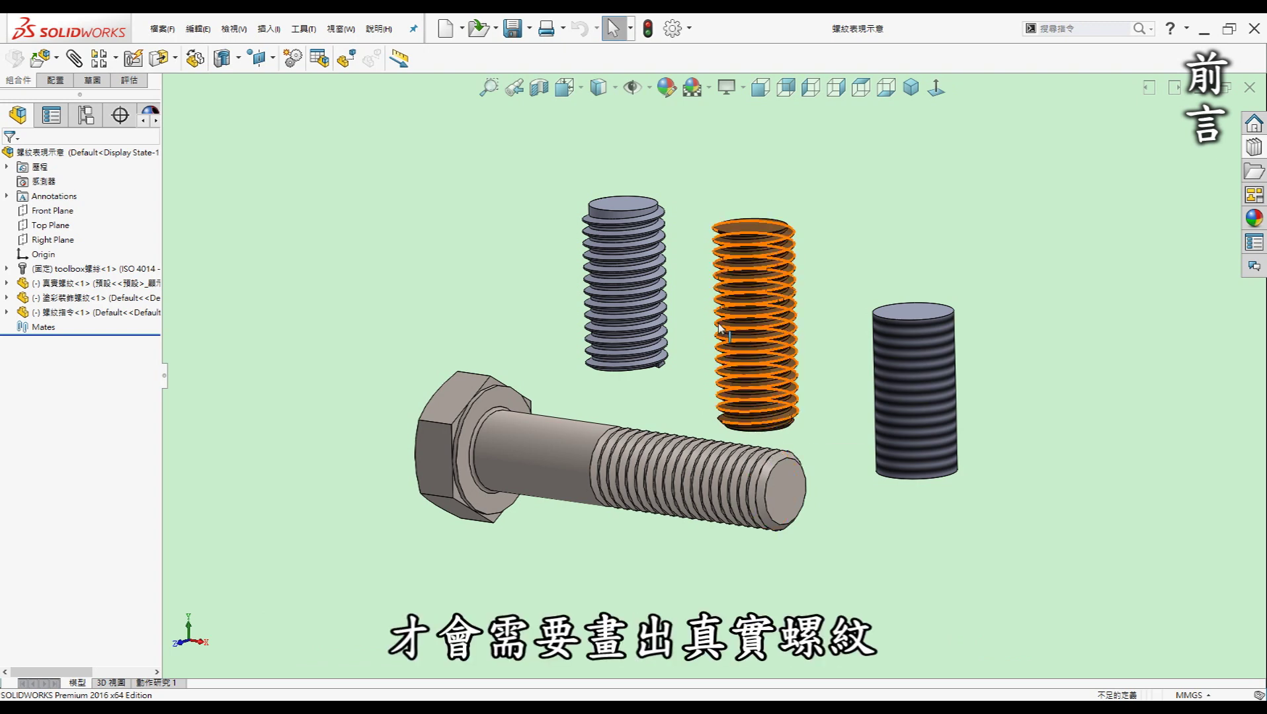
{"action": "middle_click_drag", "start_coordinate": [690, 371], "coordinate": [646, 339]}
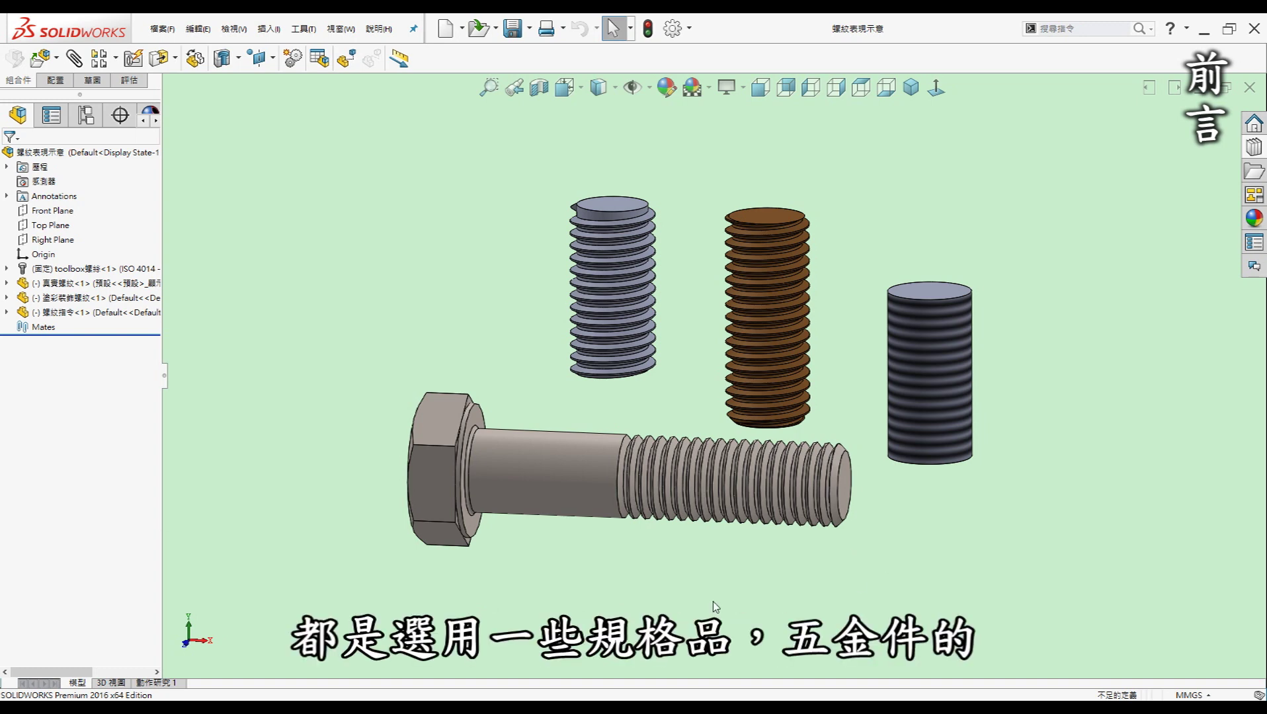
{"action": "key", "text": "Left"}
{"action": "key", "text": "Left"}
{"action": "key", "text": "Left"}
{"action": "key", "text": "Left"}
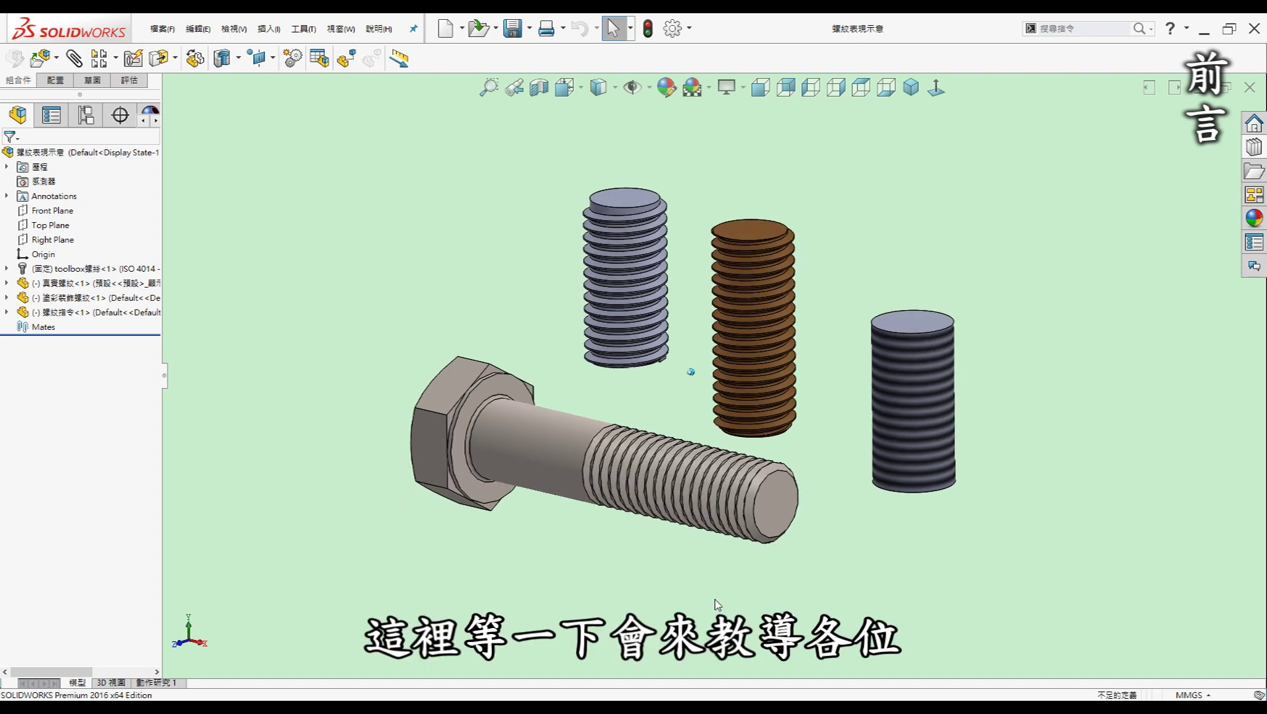
{"action": "key", "text": "Left"}
{"action": "key", "text": "Left"}
{"action": "key", "text": "Left"}
{"action": "key", "text": "Left"}
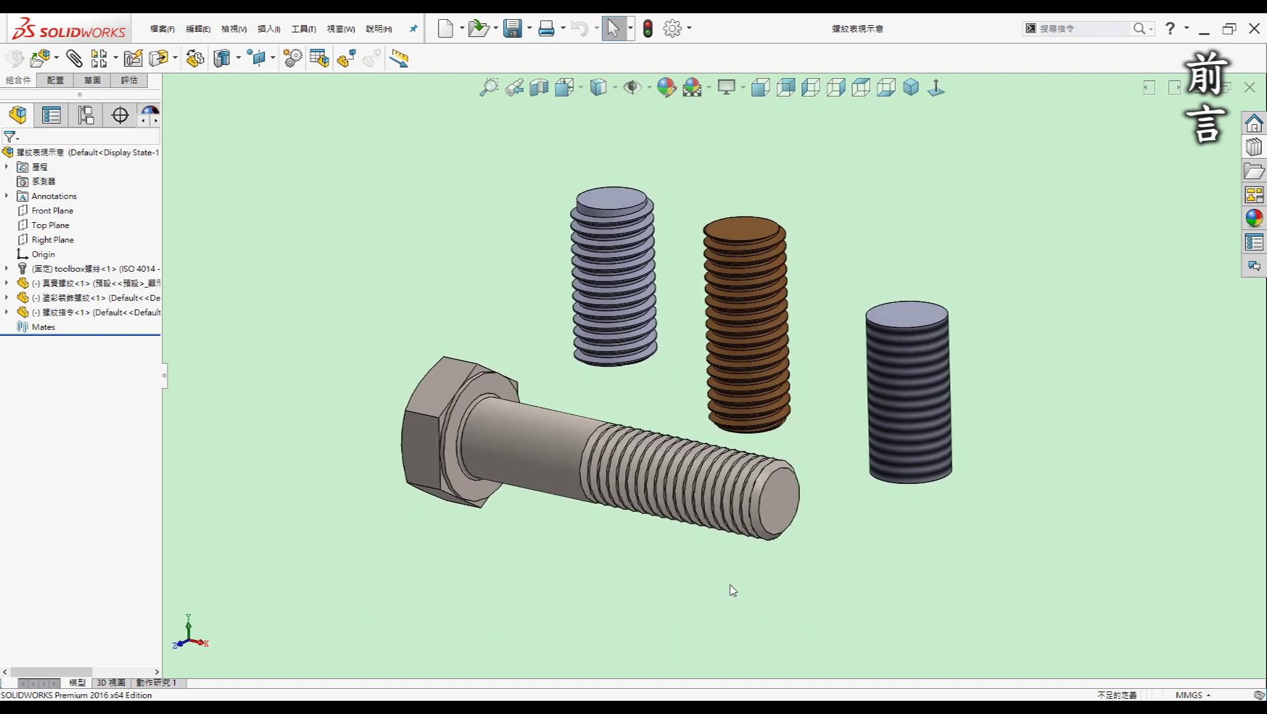
{"action": "key", "text": "Left"}
{"action": "key", "text": "Left"}
{"action": "key", "text": "Left"}
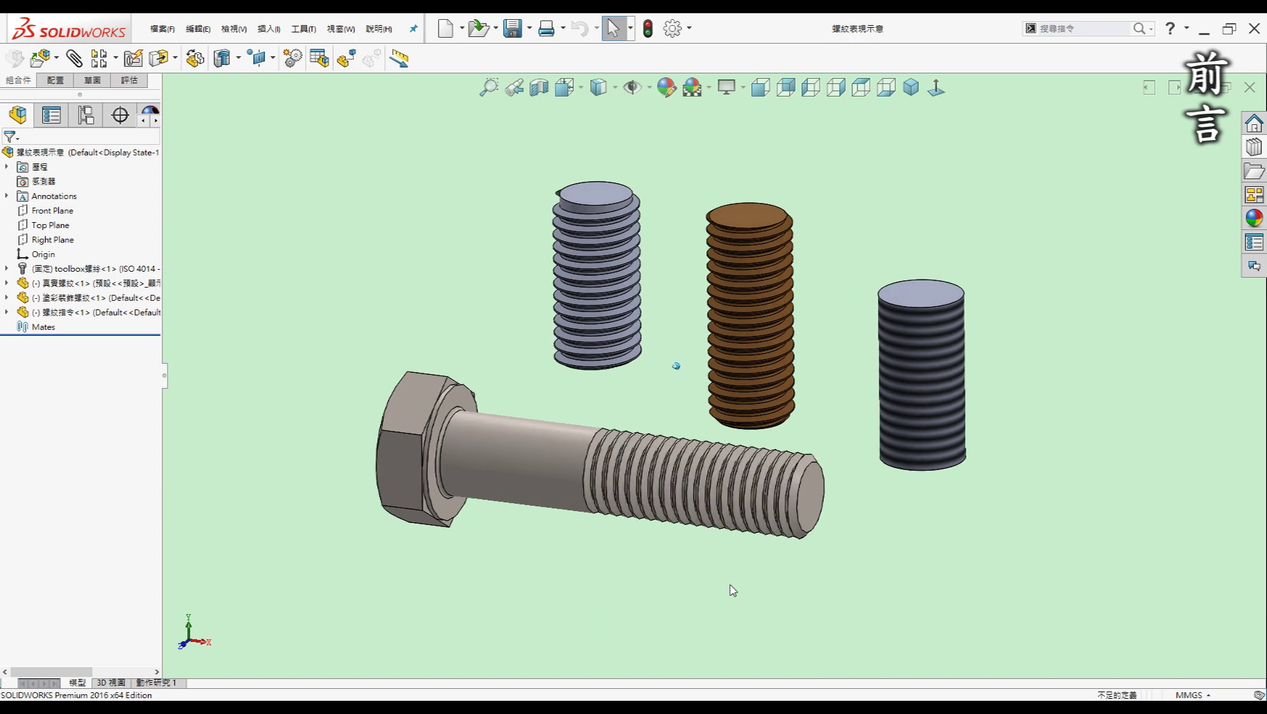
{"action": "key", "text": "Left"}
{"action": "key", "text": "Left"}
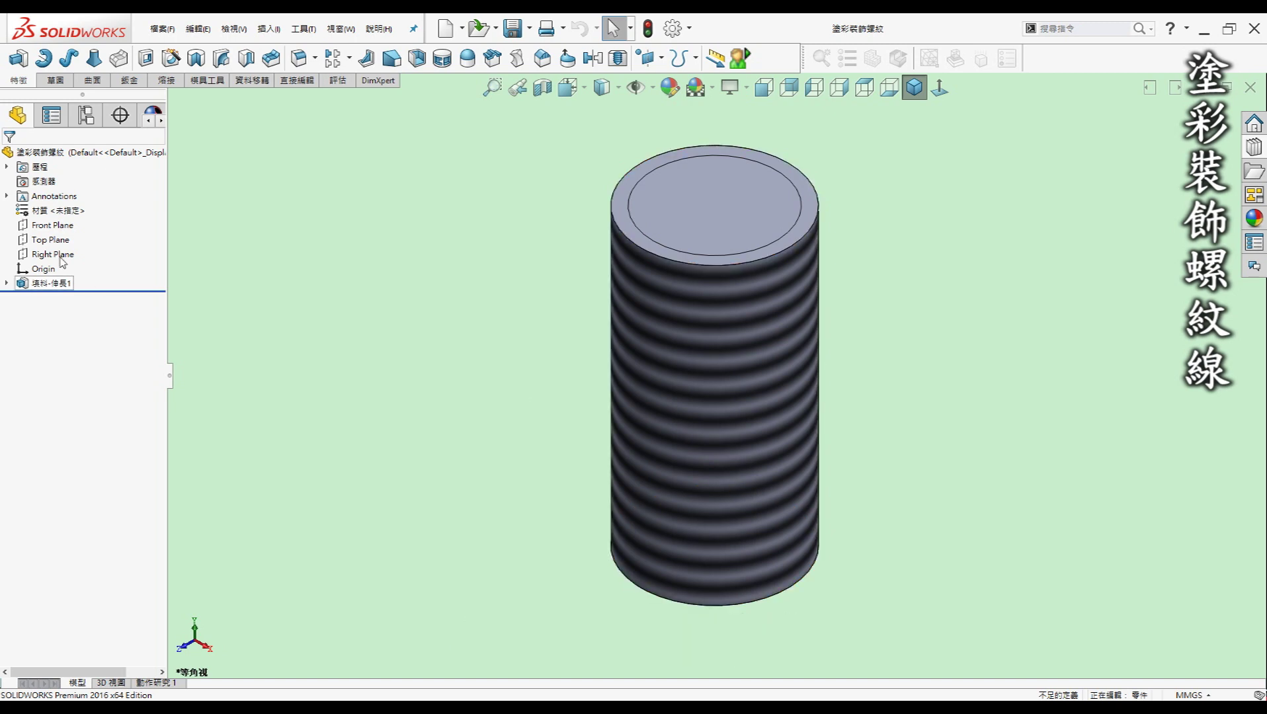
- Delete the 裝飾螺紋線1 cosmetic thread under 填料-伸長1
{"action": "left_click", "coordinate": [8, 284]}
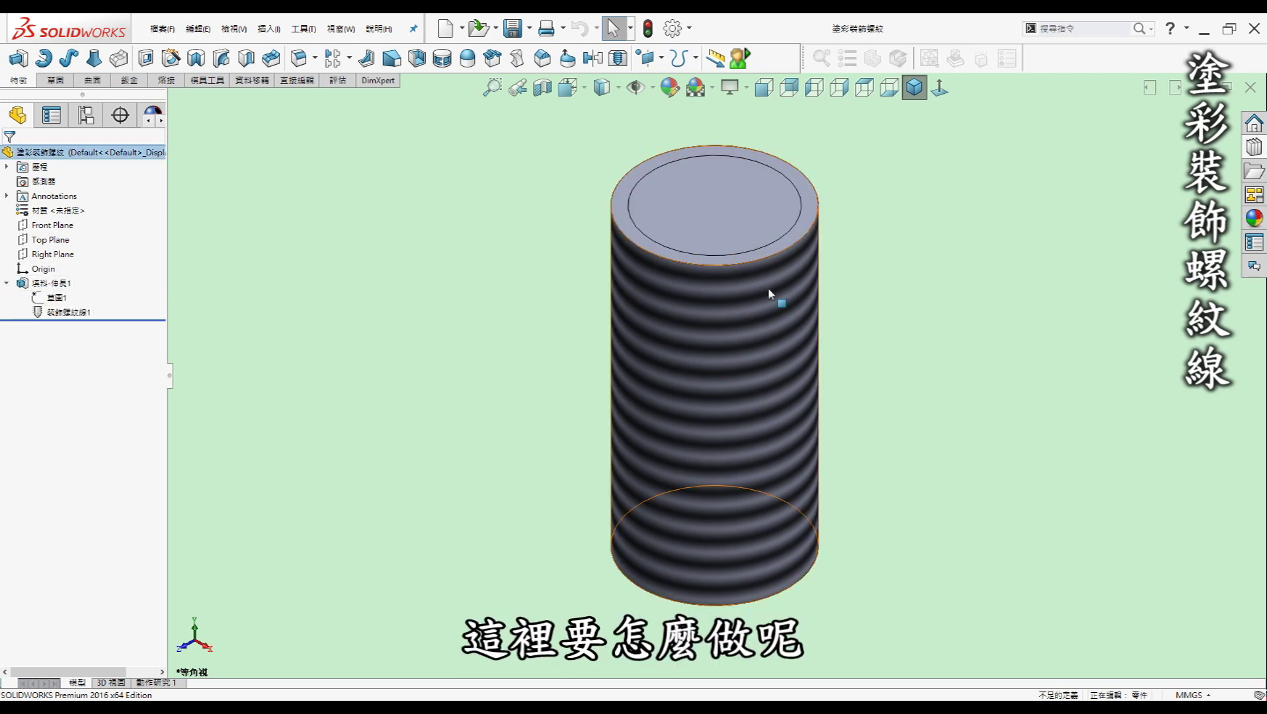
{"action": "left_click", "coordinate": [82, 312]}
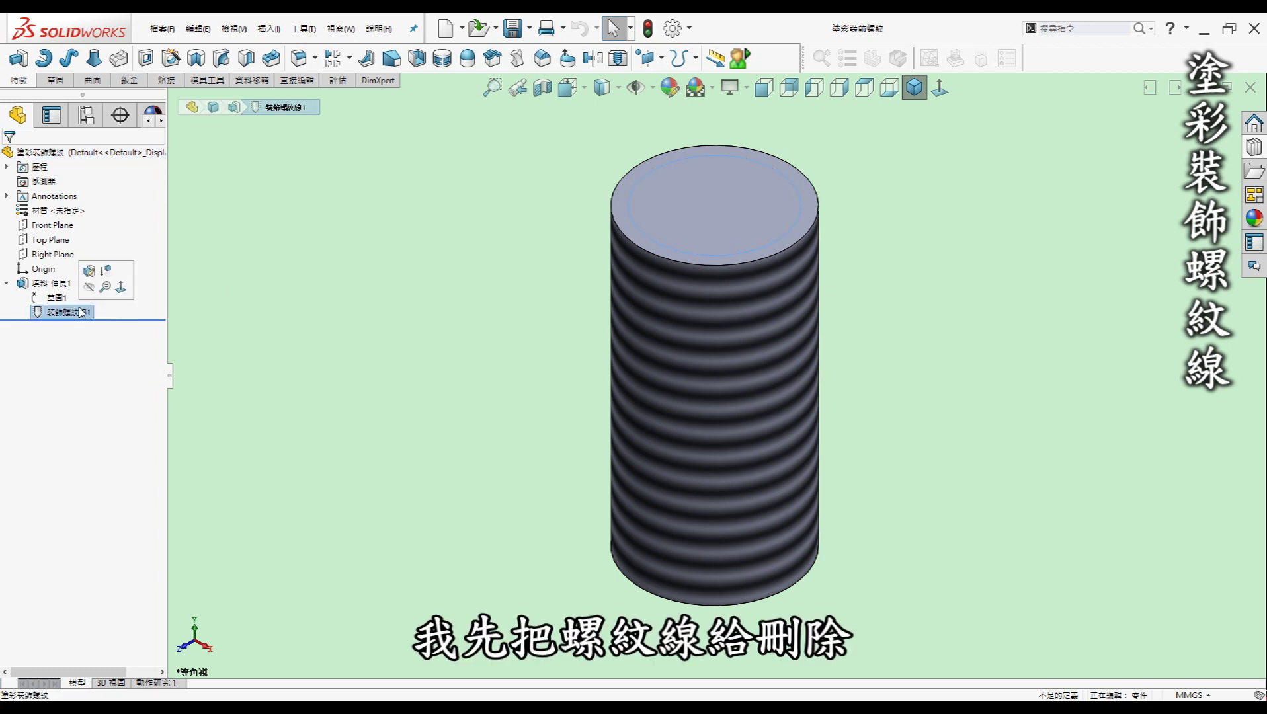
{"action": "key", "text": "Delete"}
{"action": "key", "text": "Return"}
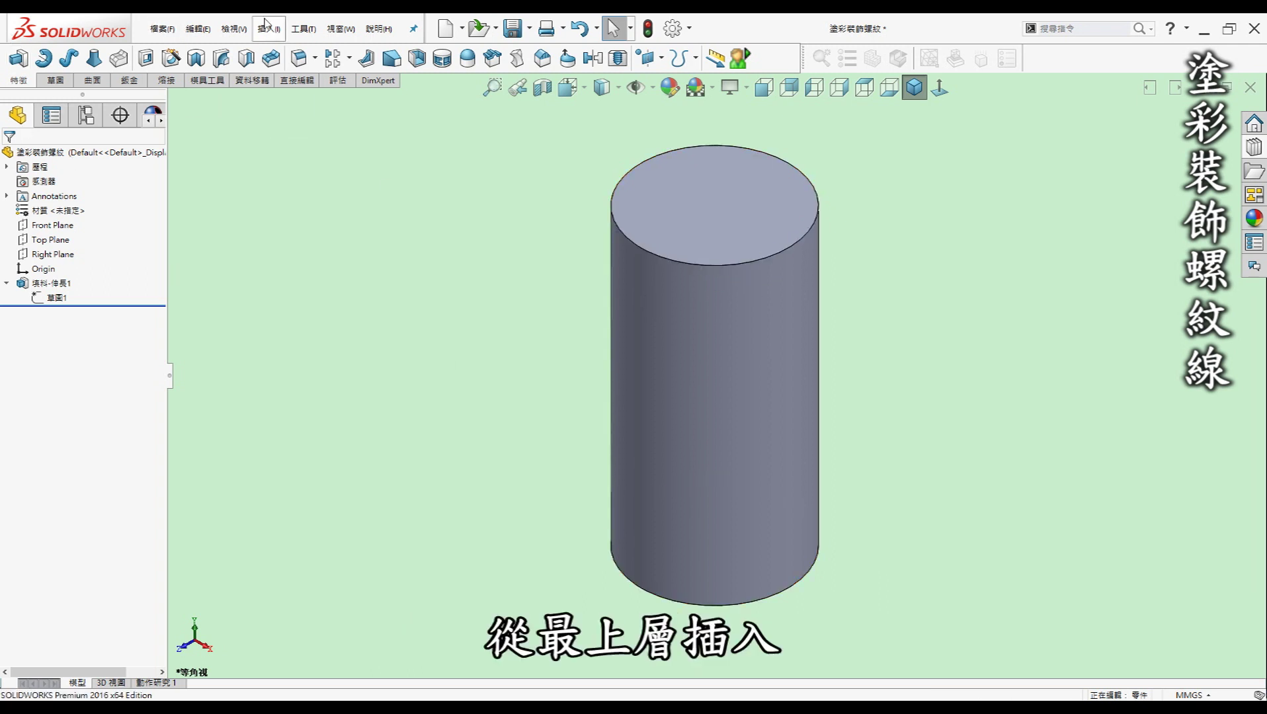
- Start a cosmetic thread on the cylinder's top circular edge
{"action": "left_click", "coordinate": [268, 28]}
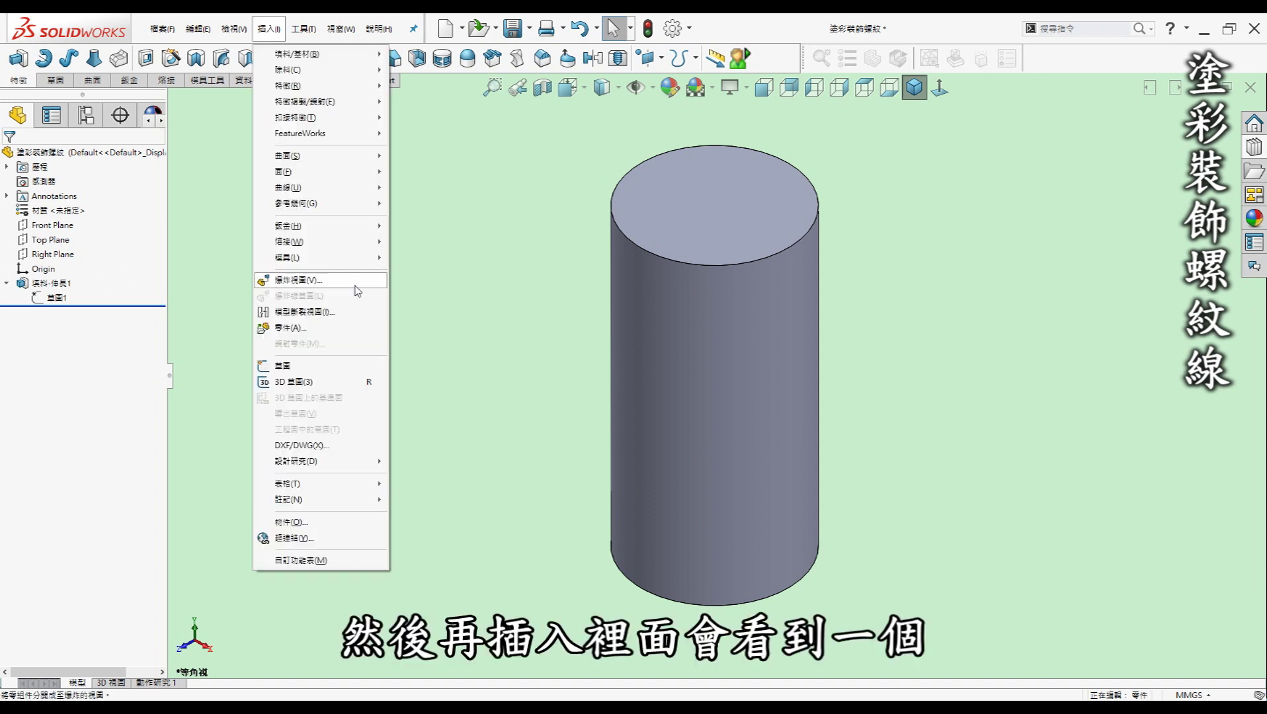
{"action": "left_click", "coordinate": [274, 30]}
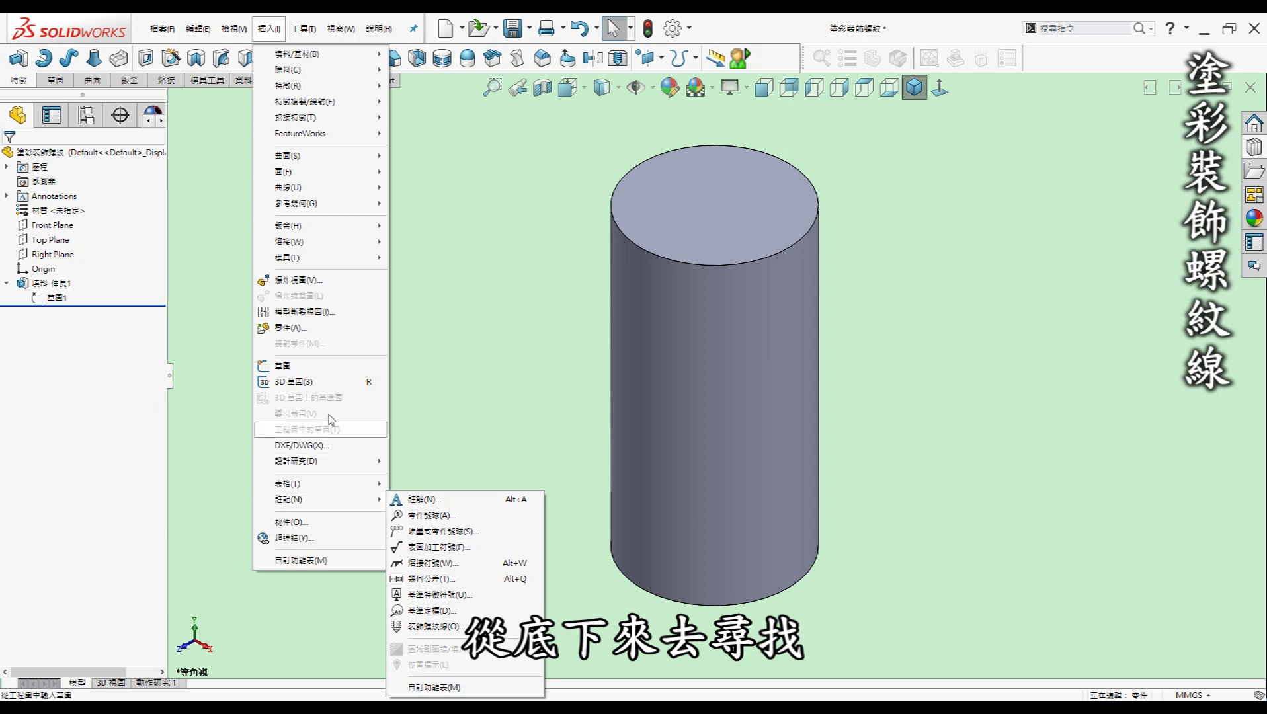
{"action": "mouse_move", "coordinate": [317, 499]}
{"action": "left_click", "coordinate": [463, 627]}
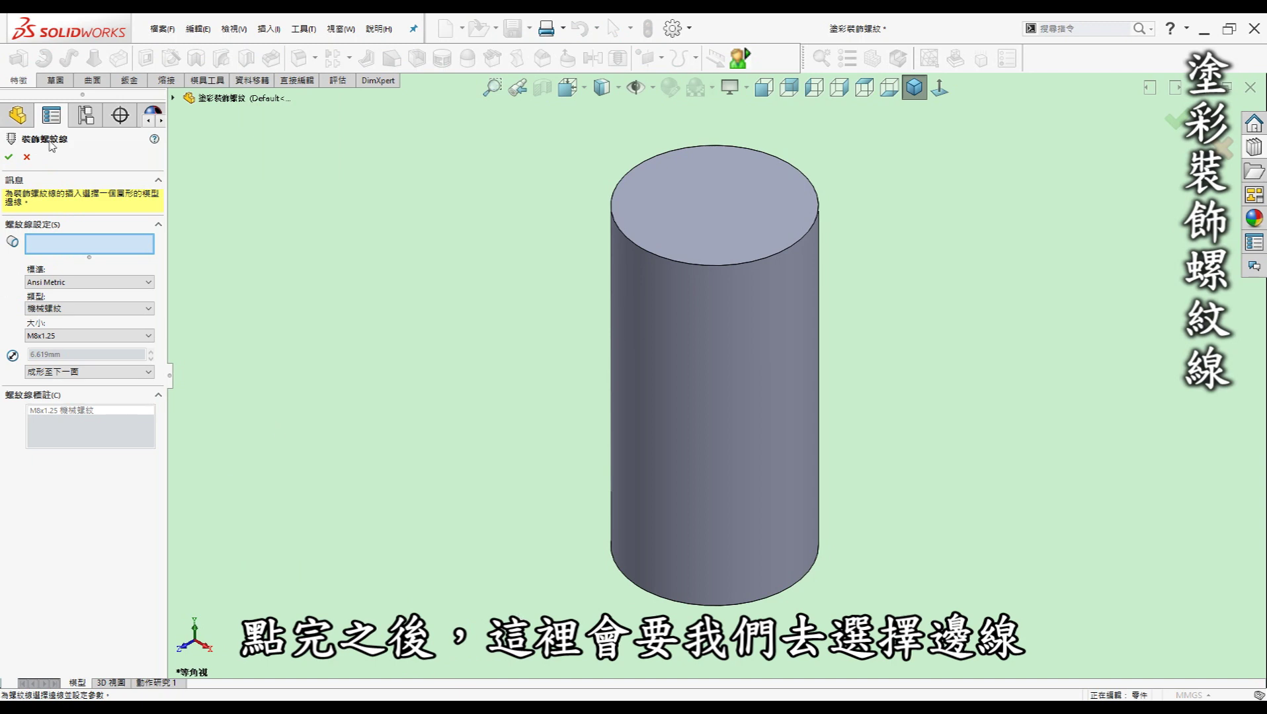
{"action": "left_click", "coordinate": [681, 263]}
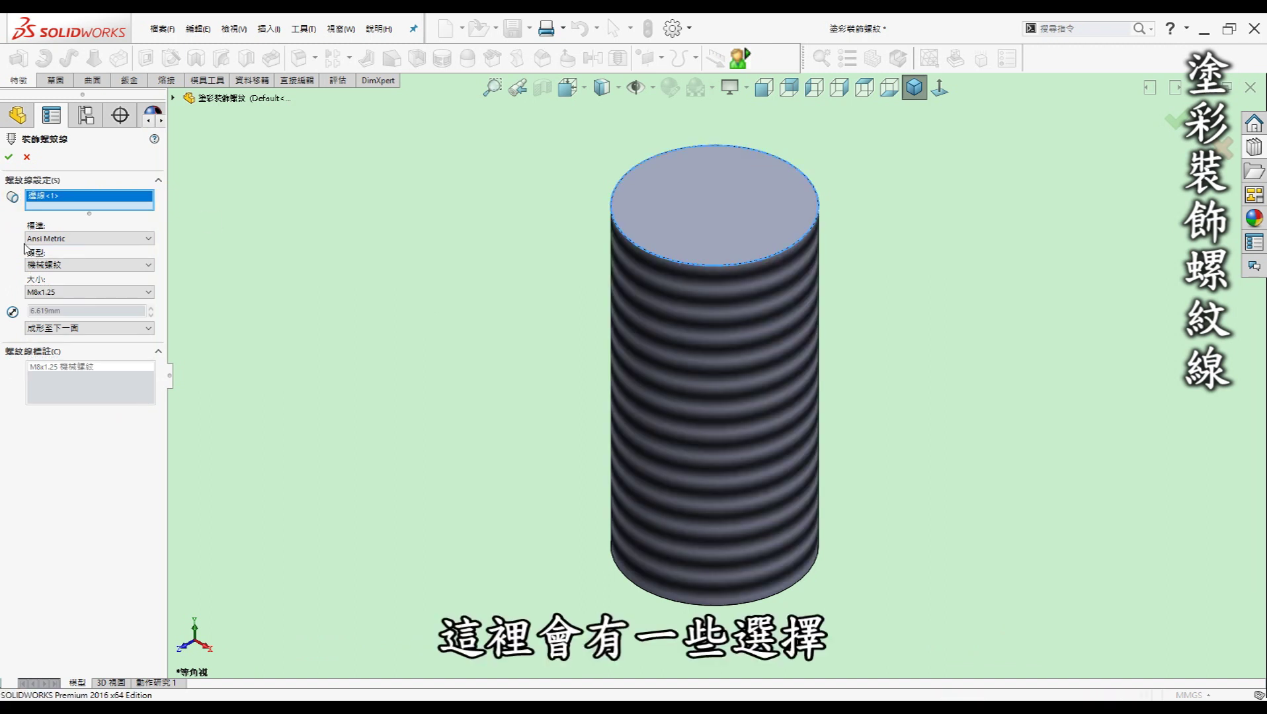
- Set the thread to Ansi Metric M10x1.5, up to next face, and create it
{"action": "left_click", "coordinate": [49, 239]}
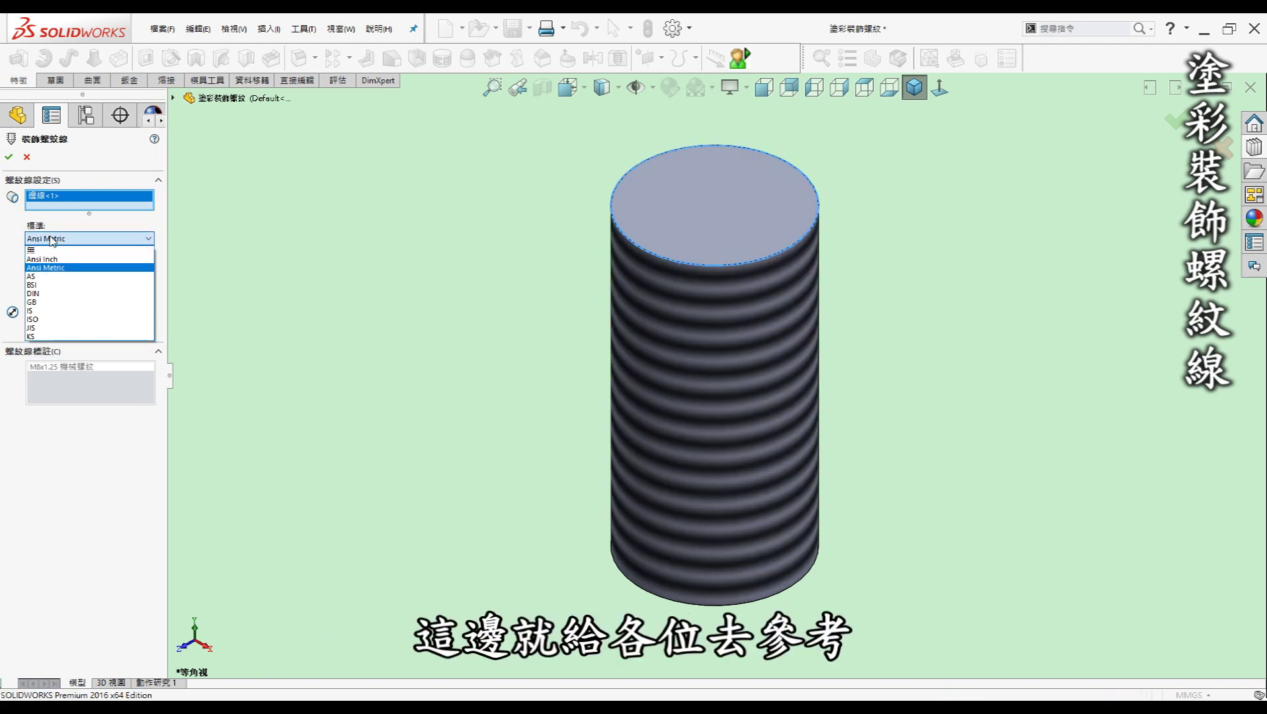
{"action": "left_click", "coordinate": [52, 239]}
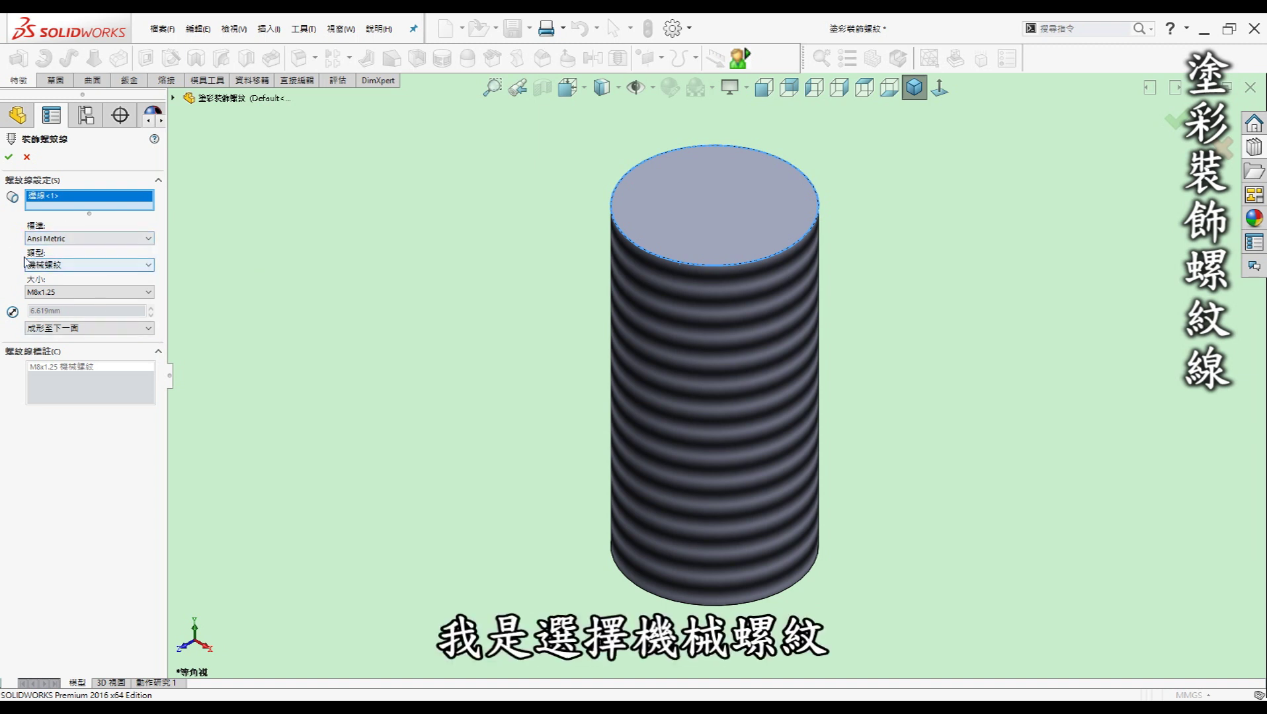
{"action": "left_click", "coordinate": [95, 293]}
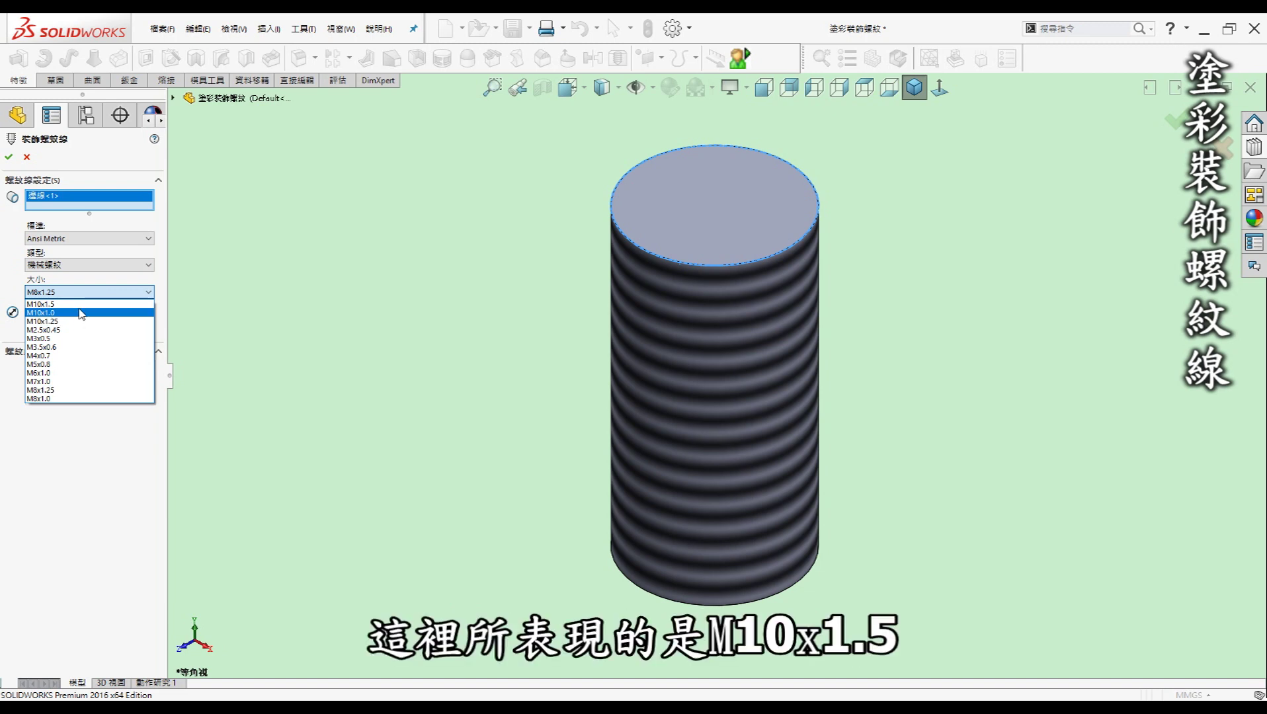
{"action": "left_click", "coordinate": [79, 306]}
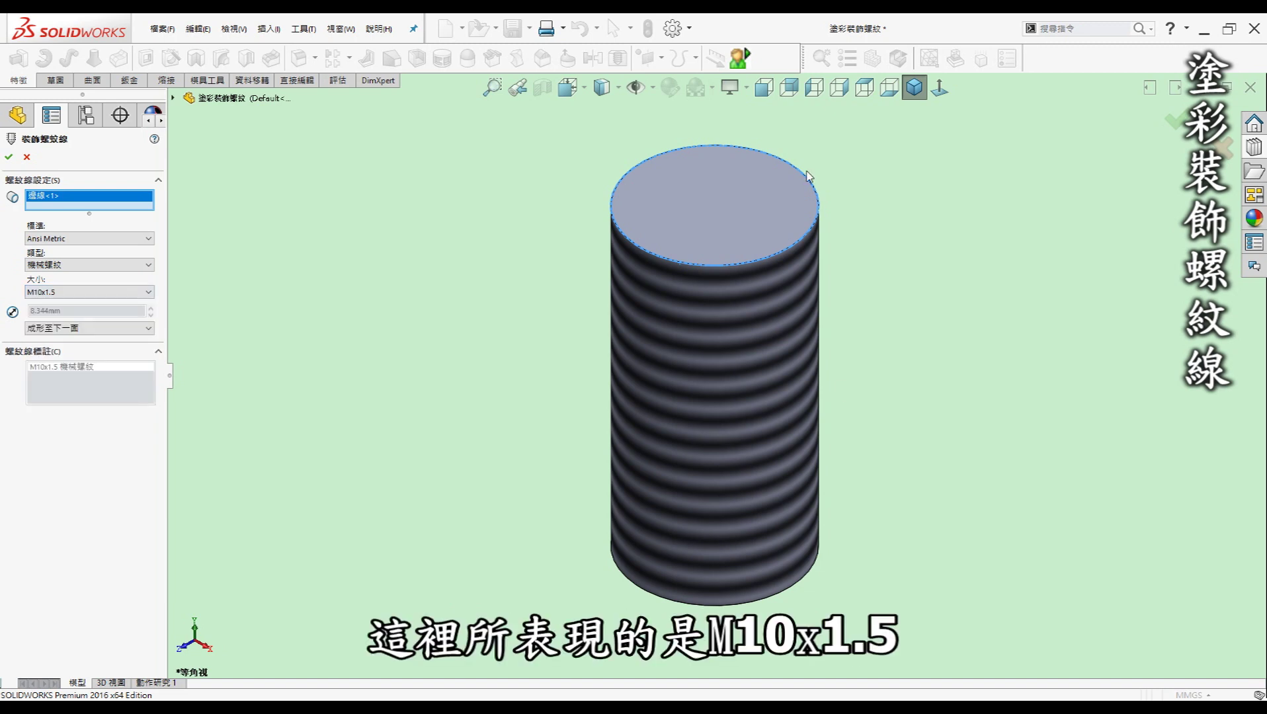
{"action": "left_click", "coordinate": [70, 330]}
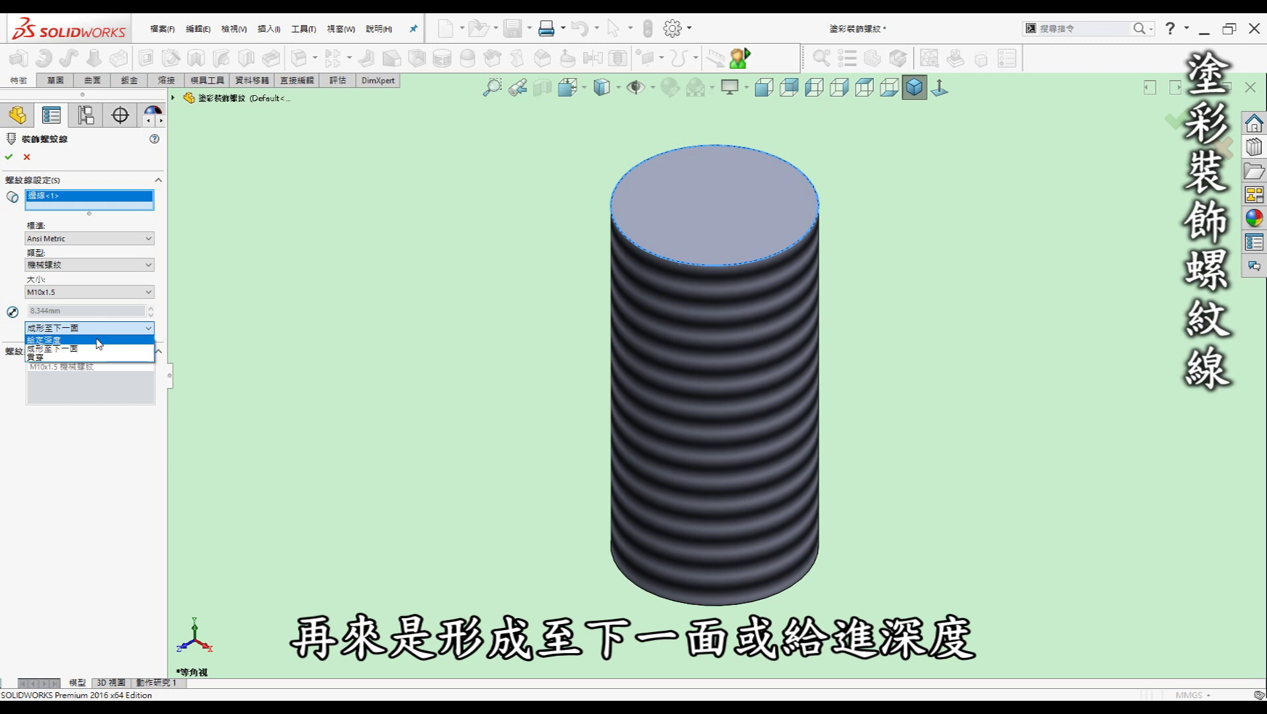
{"action": "left_click", "coordinate": [73, 340]}
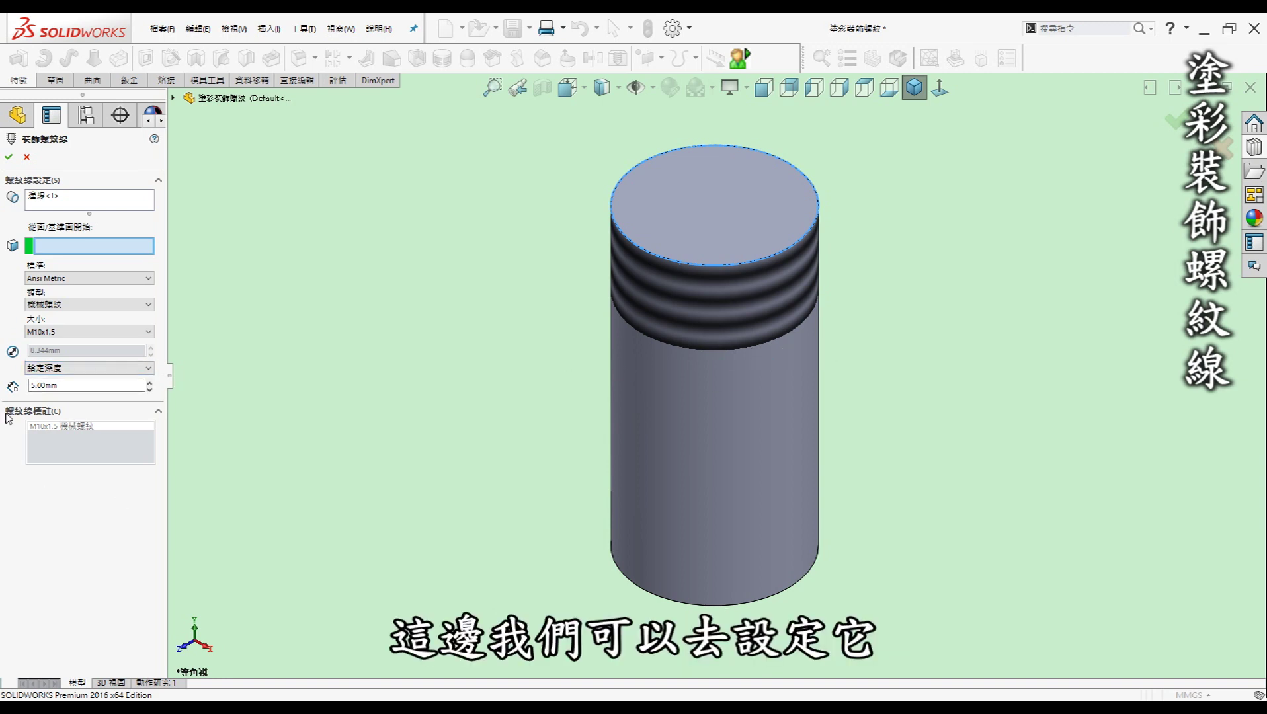
{"action": "left_click", "coordinate": [109, 369]}
{"action": "left_click", "coordinate": [97, 394]}
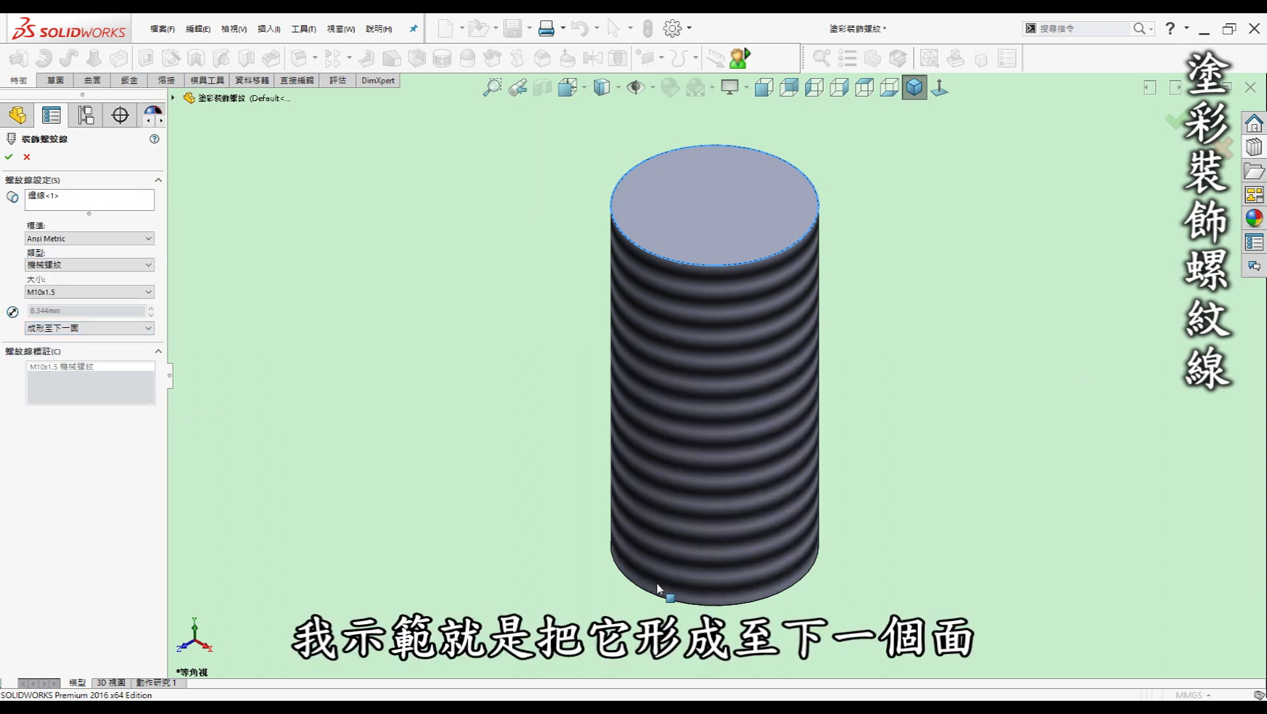
{"action": "left_click", "coordinate": [8, 157]}
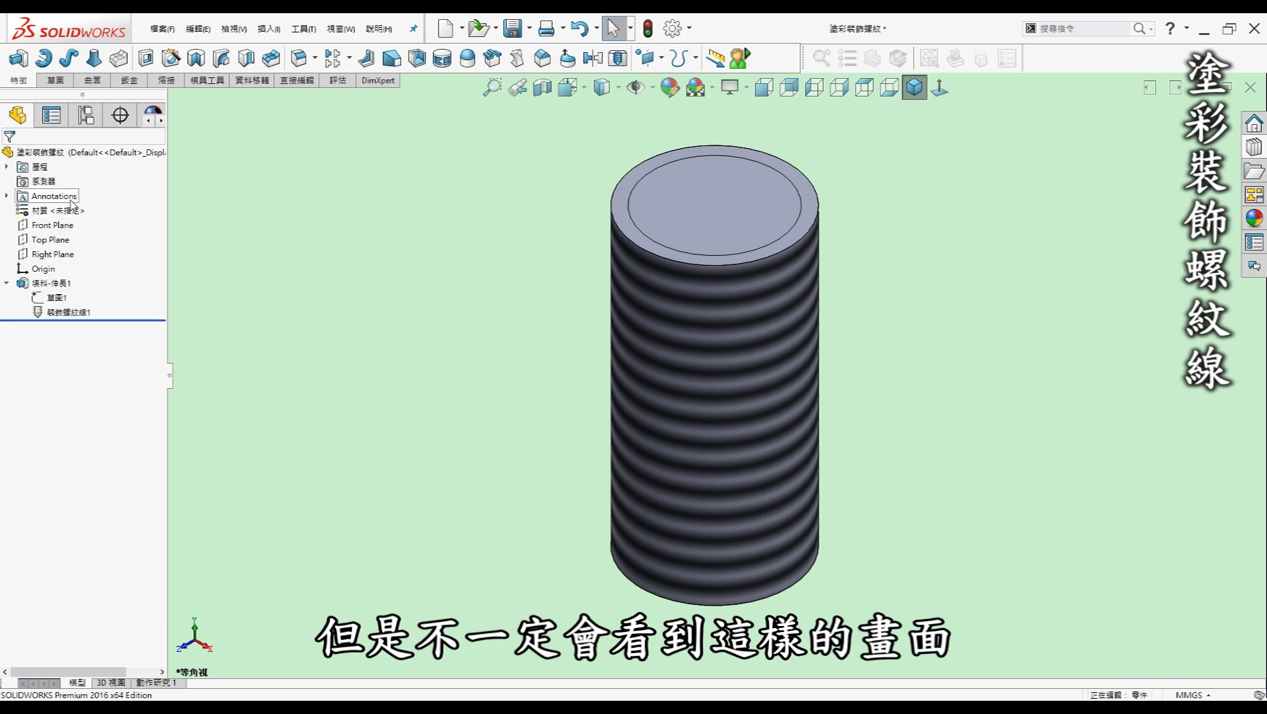
- Turn off Shaded cosmetic threads in the Annotations details
{"action": "right_click", "coordinate": [73, 199]}
{"action": "left_click", "coordinate": [118, 209]}
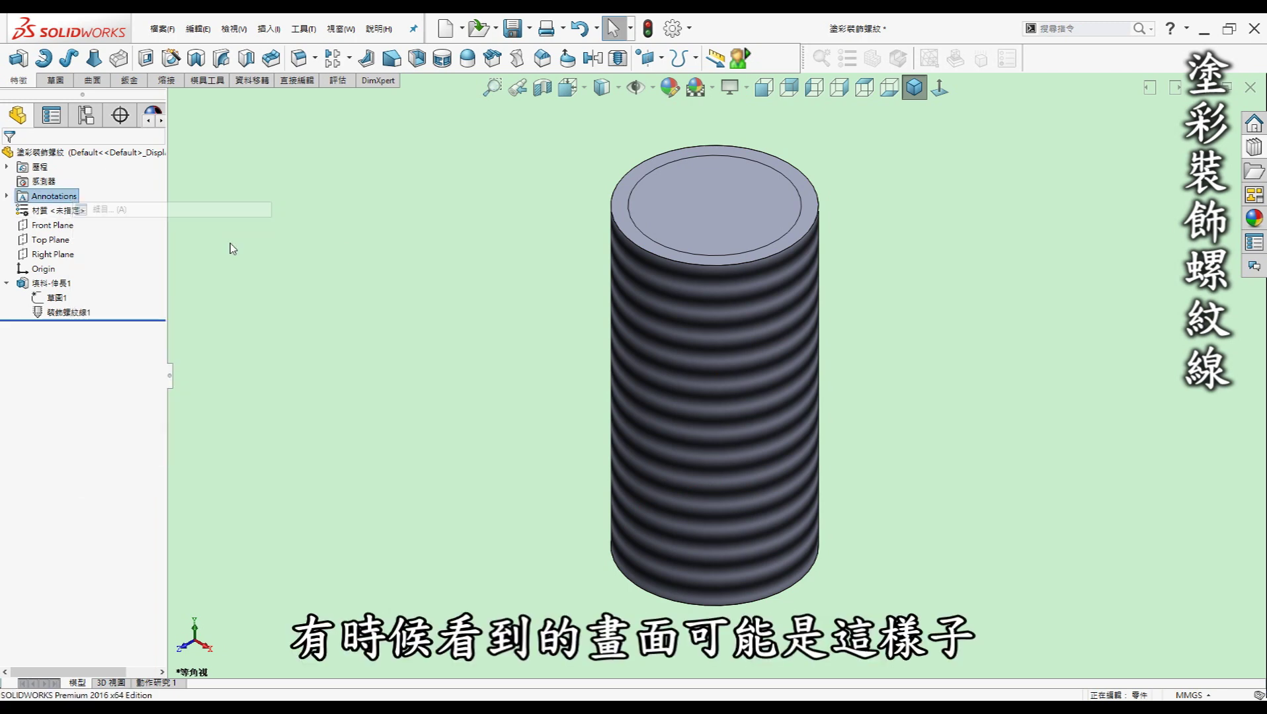
{"action": "left_click", "coordinate": [723, 387]}
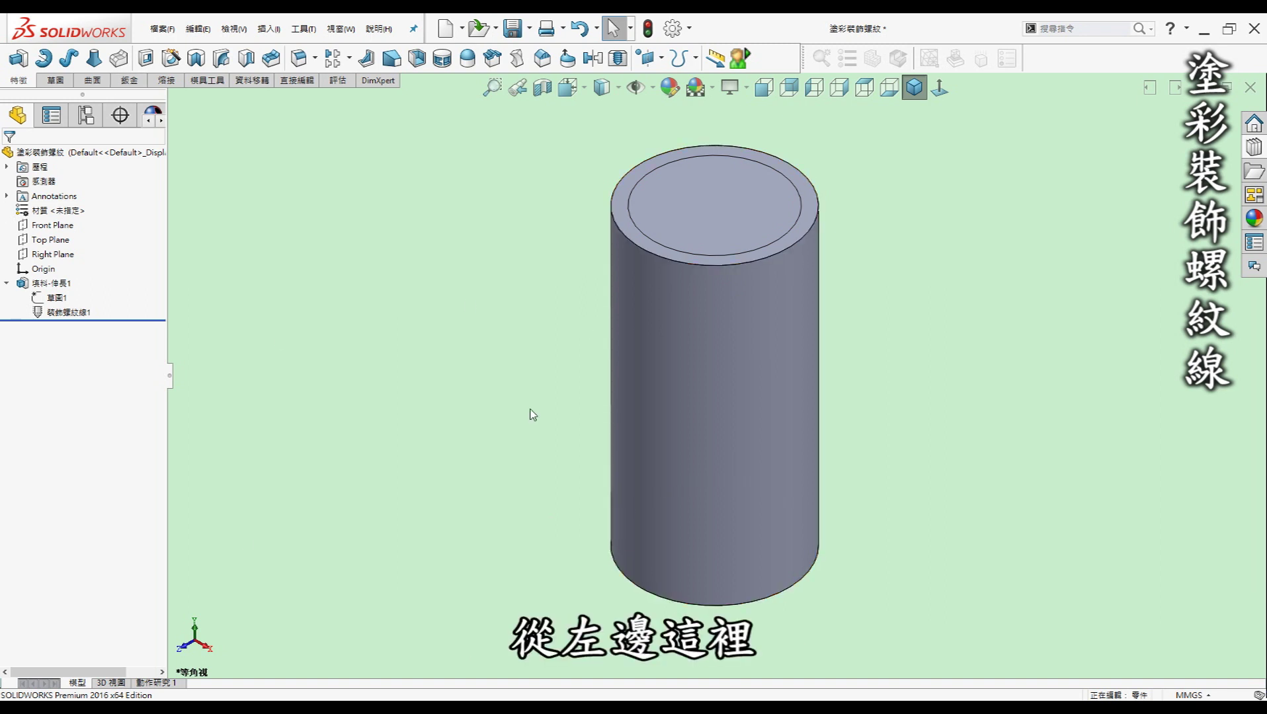
- Re-enable Shaded cosmetic threads in the Annotations details and apply
{"action": "right_click", "coordinate": [41, 197]}
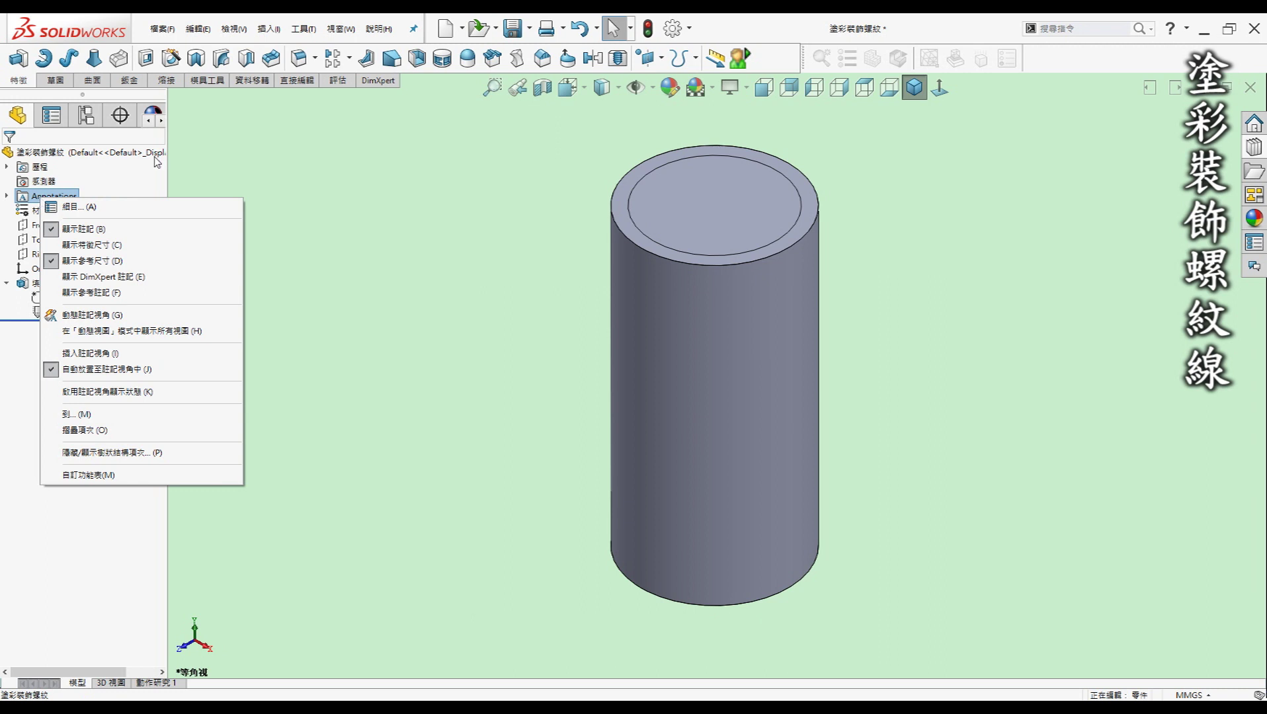
{"action": "key", "text": "Escape"}
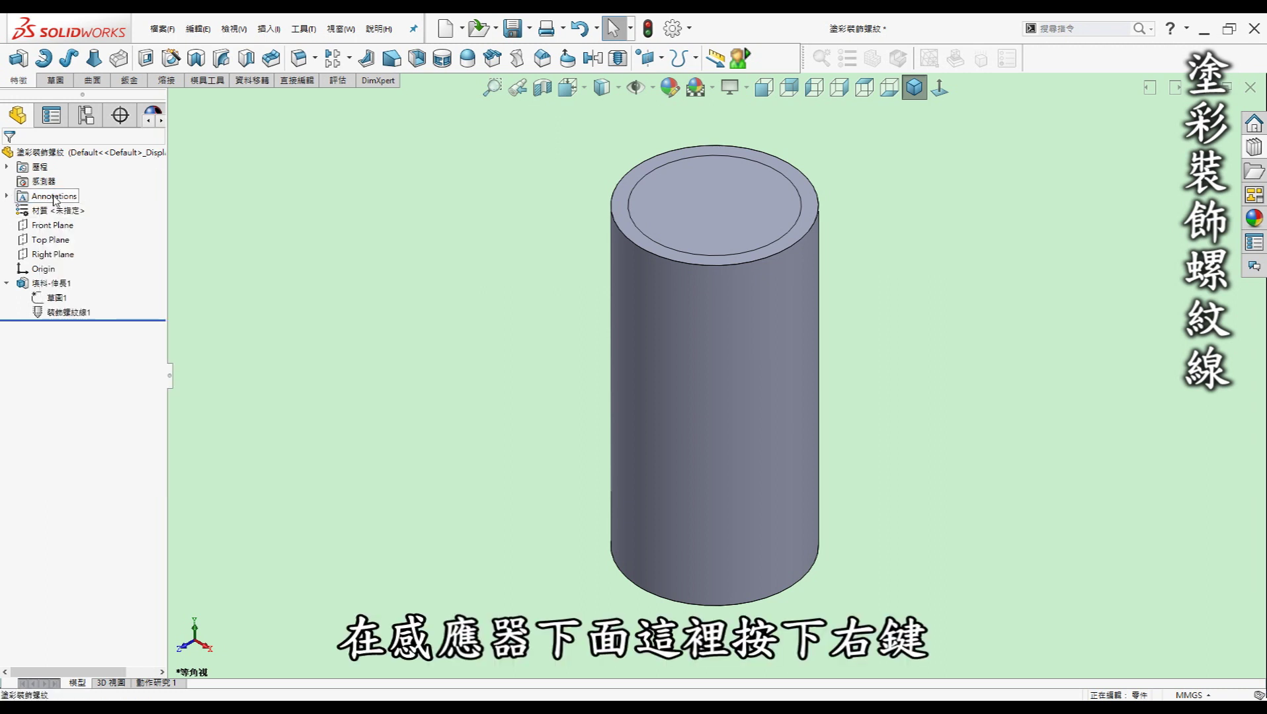
{"action": "right_click", "coordinate": [54, 199]}
{"action": "left_click", "coordinate": [111, 207]}
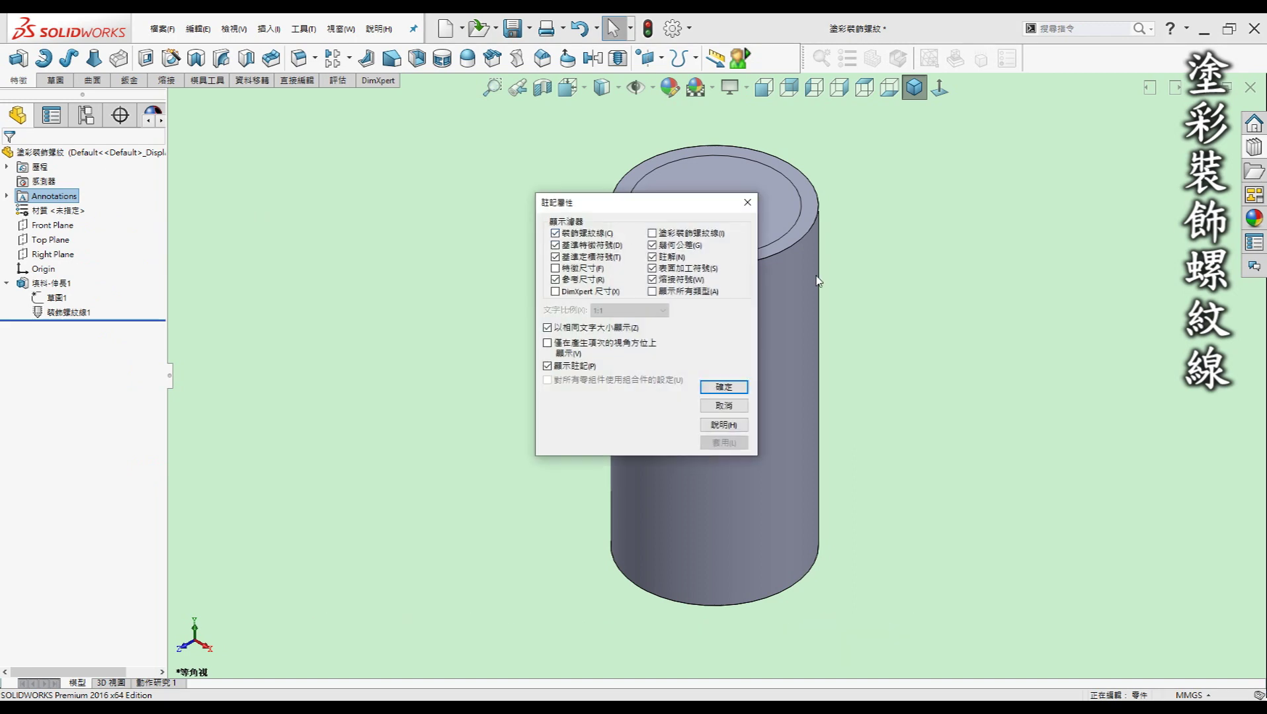
{"action": "left_click", "coordinate": [652, 233]}
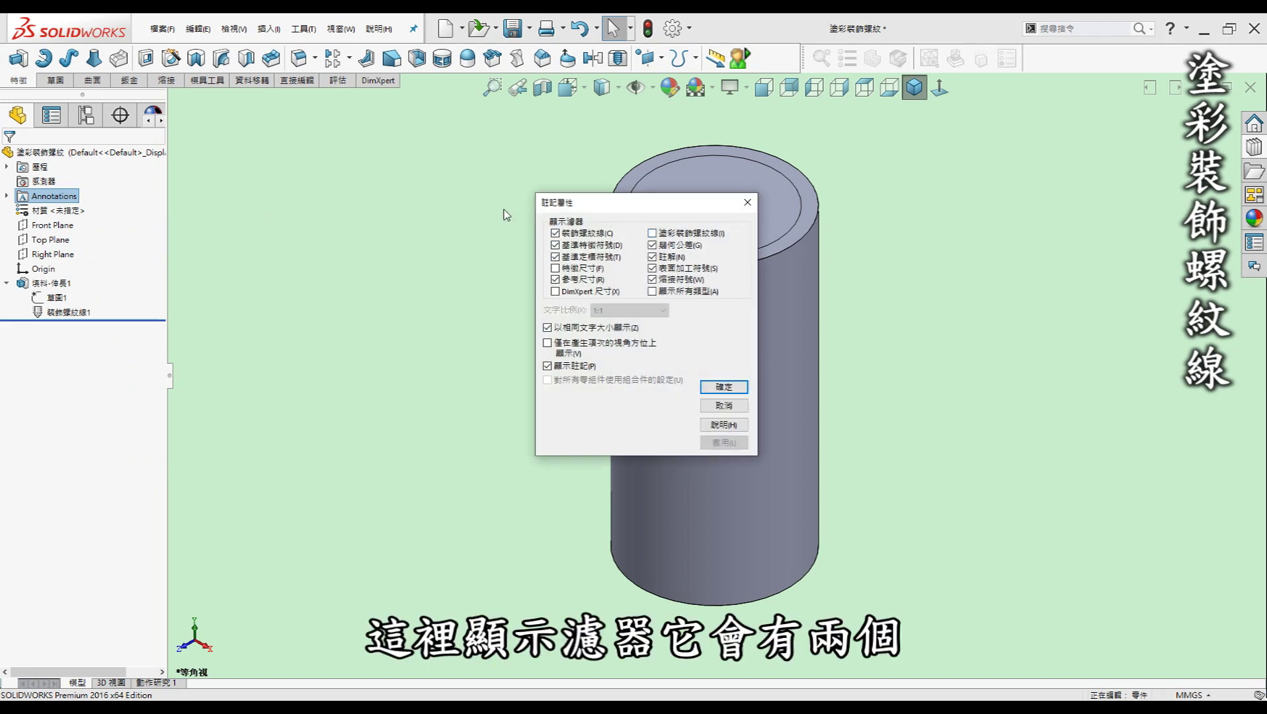
{"action": "left_click", "coordinate": [652, 232]}
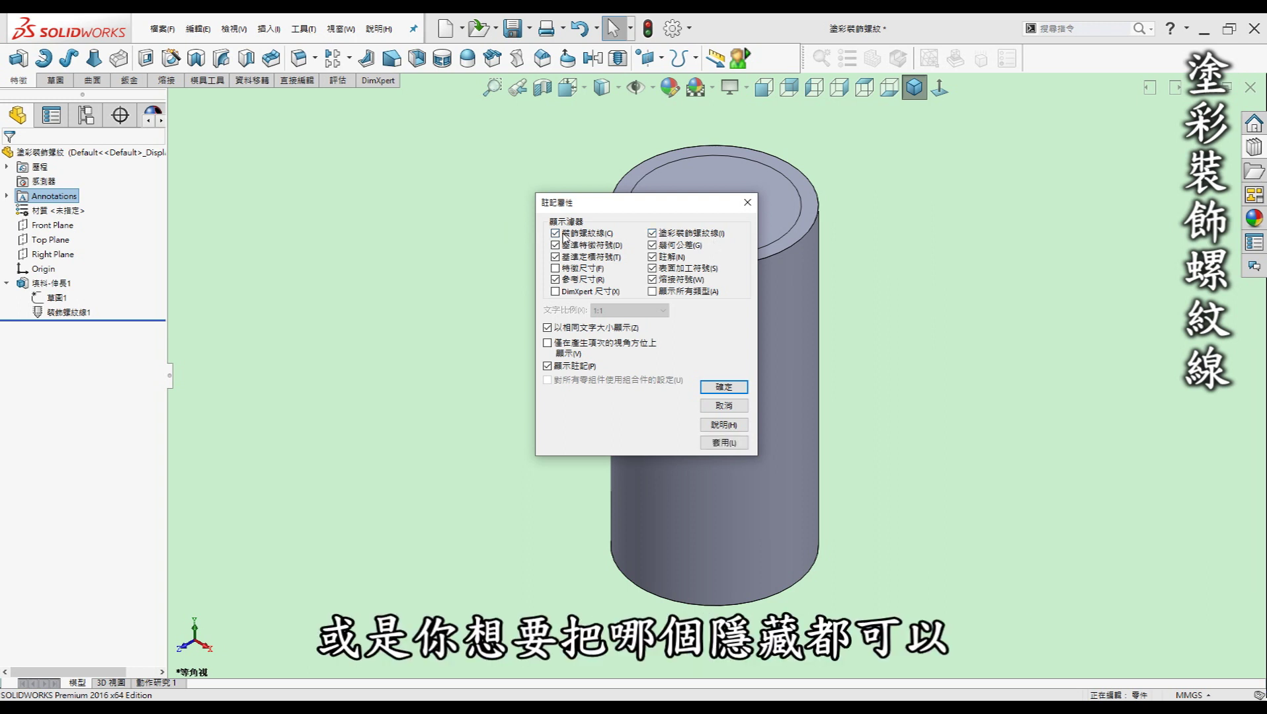
{"action": "left_click", "coordinate": [724, 389]}
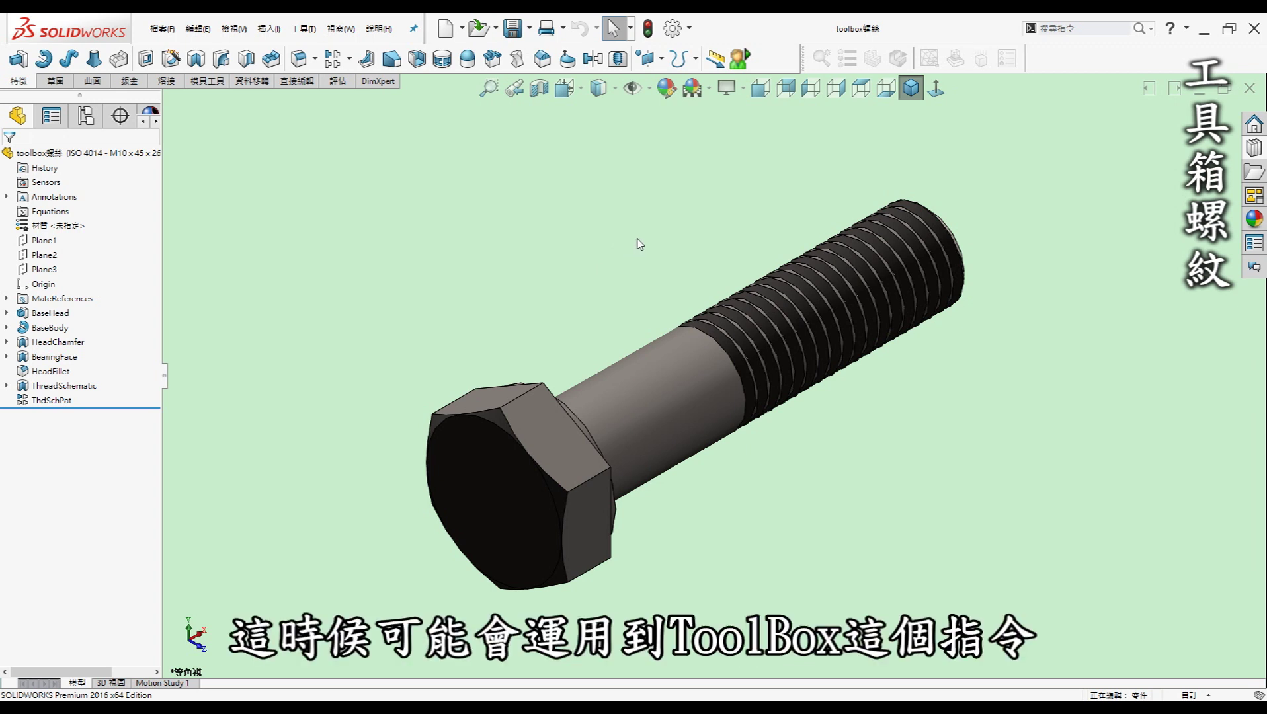
{"action": "key", "text": "ctrl+1"}
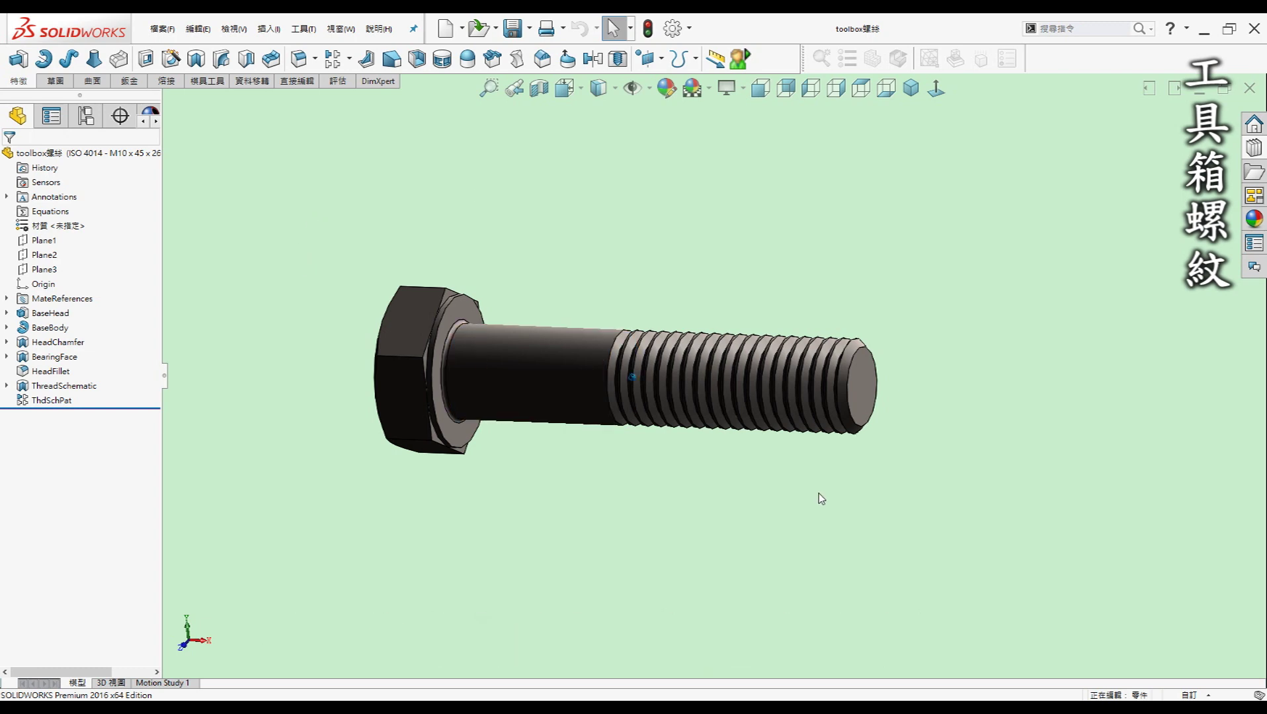
{"action": "key", "text": "ctrl+1"}
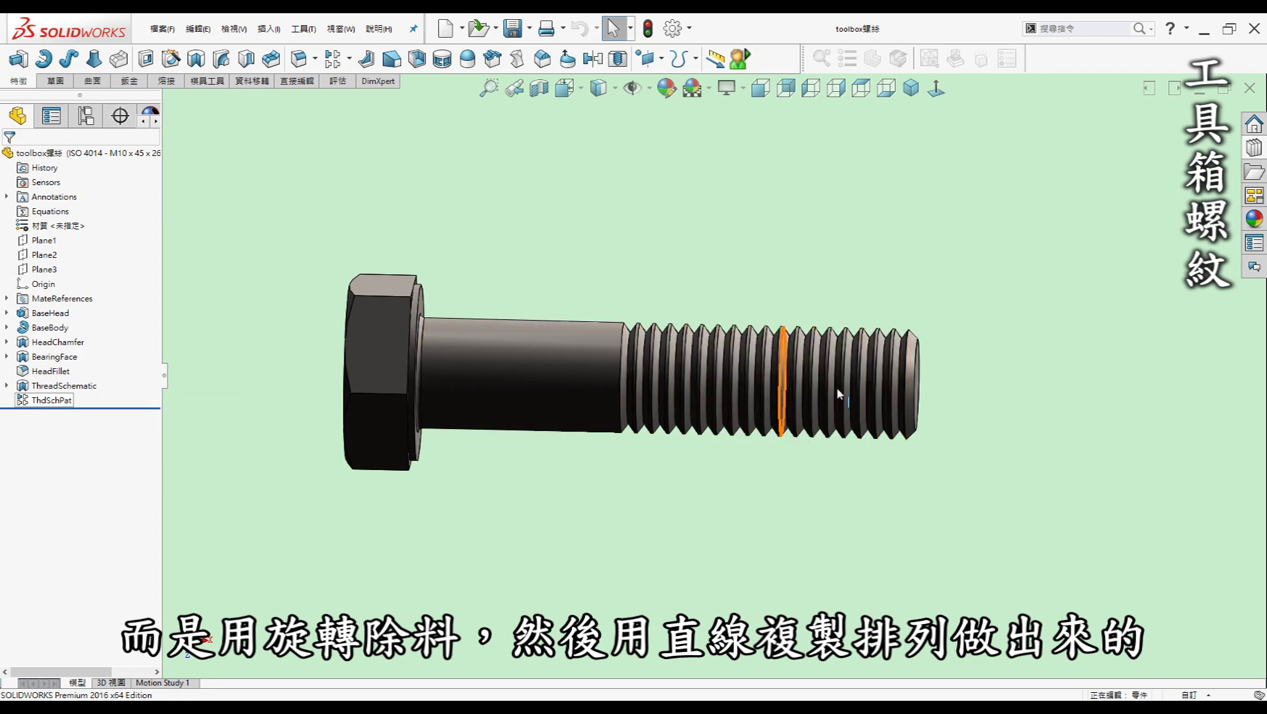
{"action": "mouse_move", "coordinate": [835, 516]}
{"action": "middle_mouse_down"}
{"action": "mouse_move", "coordinate": [868, 417]}
{"action": "mouse_move", "coordinate": [744, 408]}
{"action": "mouse_move", "coordinate": [881, 447]}
{"action": "mouse_move", "coordinate": [823, 526]}
{"action": "mouse_move", "coordinate": [713, 297]}
{"action": "middle_mouse_up"}
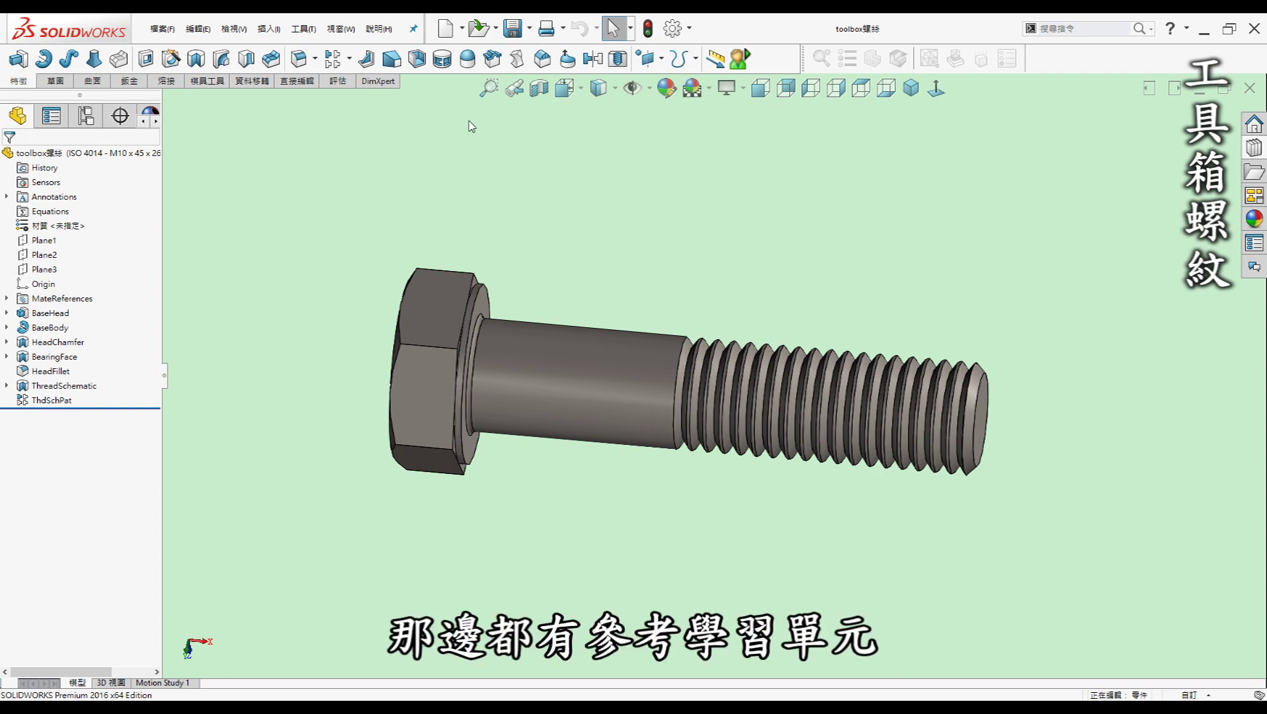
- Enable the SOLIDWORKS Toolbox Library and Toolbox Utilities add-ins
{"action": "left_click", "coordinate": [296, 30]}
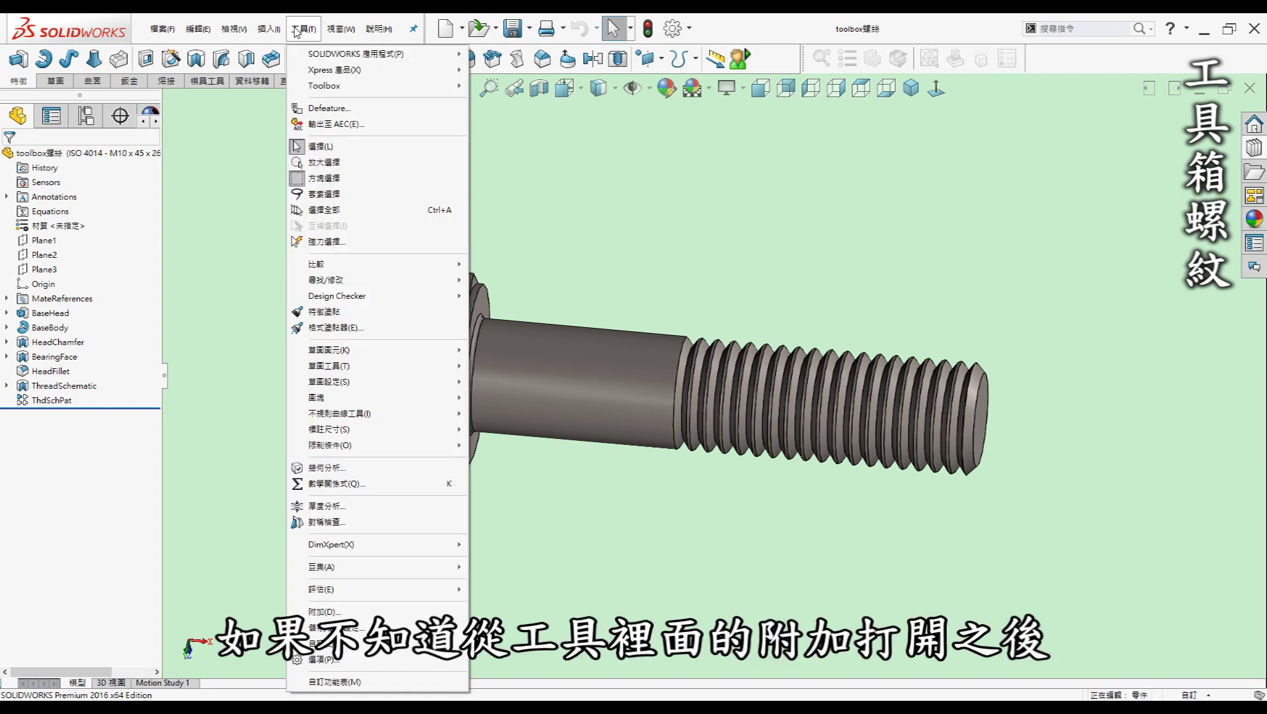
{"action": "left_click", "coordinate": [357, 611]}
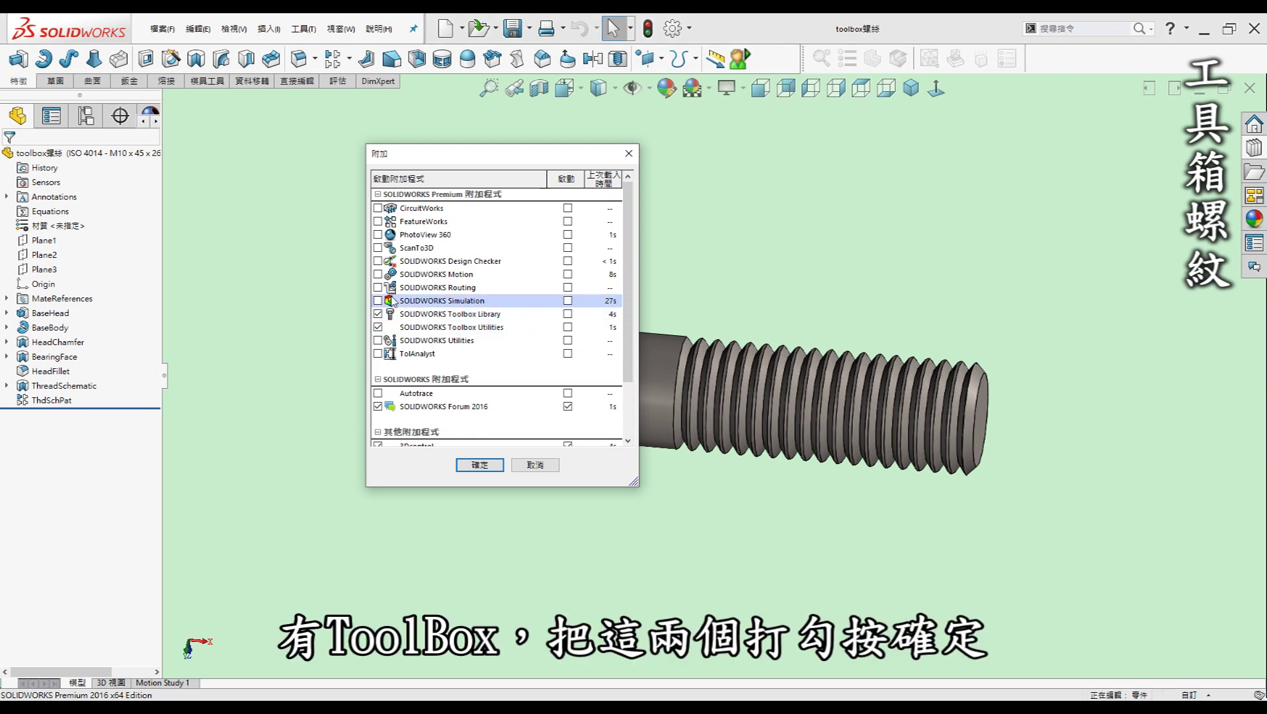
{"action": "left_click", "coordinate": [517, 466]}
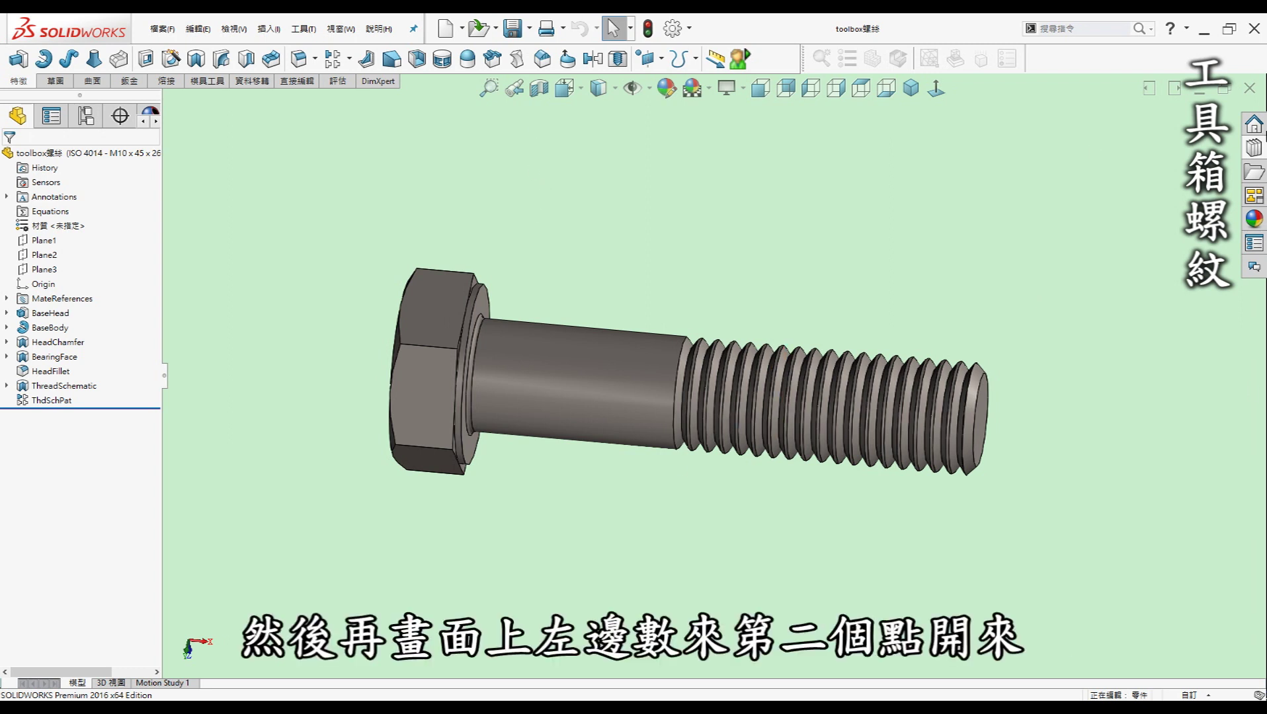
{"action": "left_click", "coordinate": [1253, 148]}
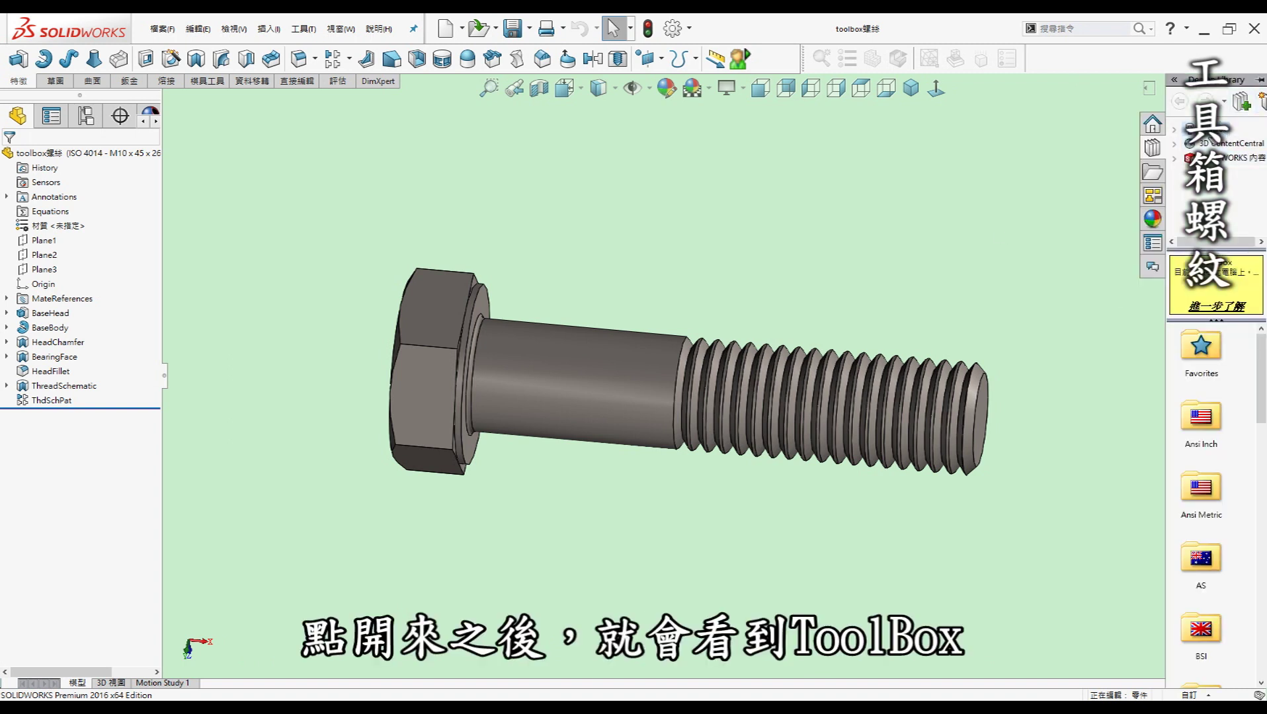
- Browse Toolbox > ISO > hex bolts fine pitch and create an ISO 4014 part
{"action": "scroll", "coordinate": [1245, 406], "scroll_direction": "down", "scroll_amount": 2}
{"action": "scroll", "coordinate": [1246, 406], "scroll_direction": "down", "scroll_amount": 3}
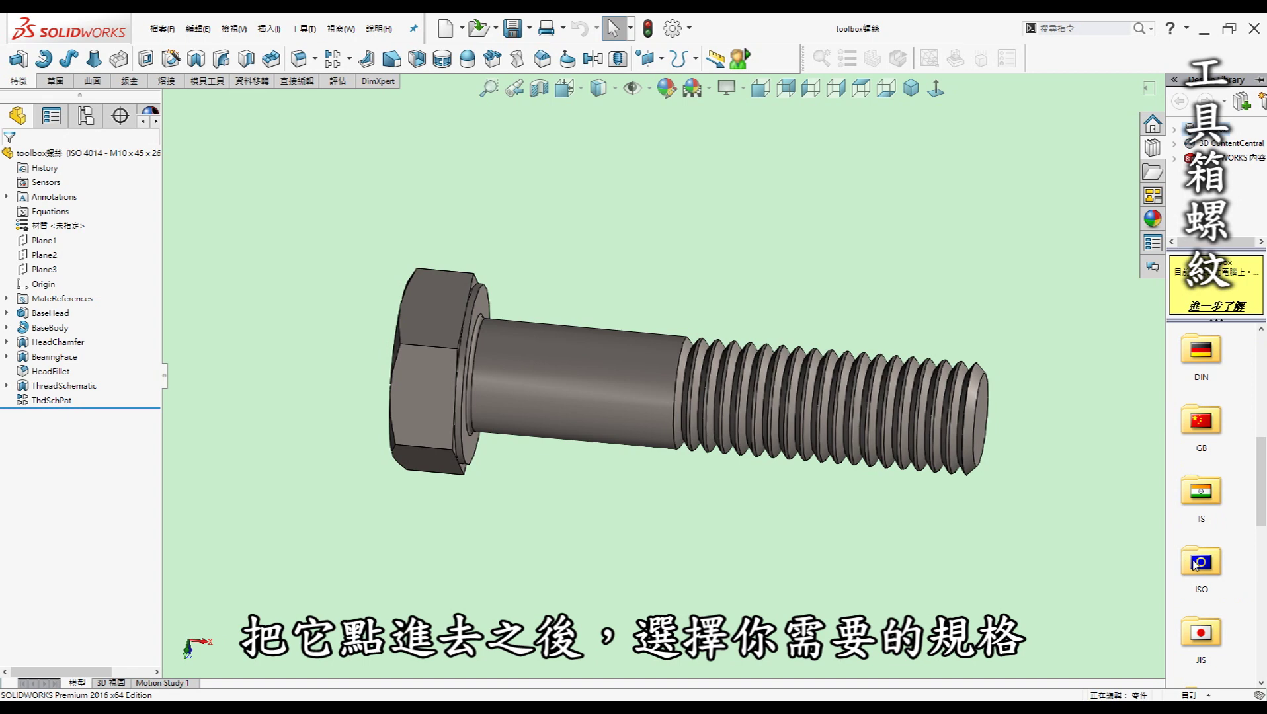
{"action": "double_click", "coordinate": [1194, 564]}
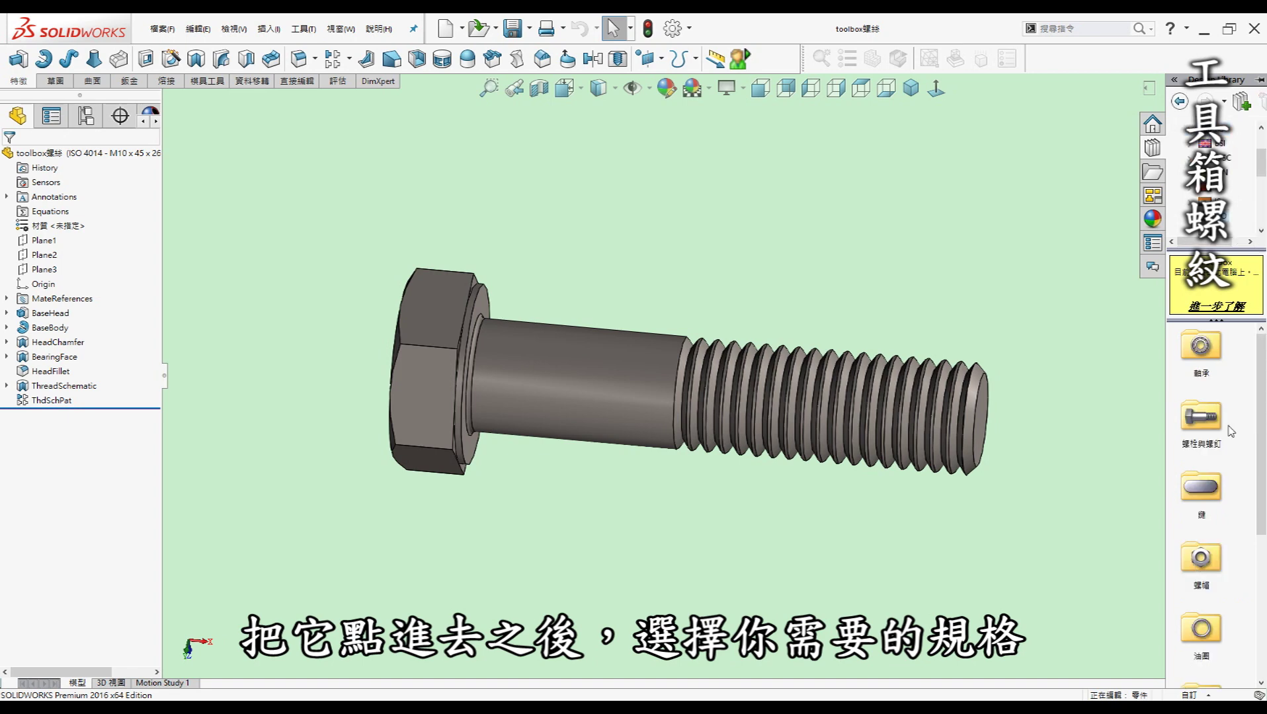
{"action": "double_click", "coordinate": [1210, 433]}
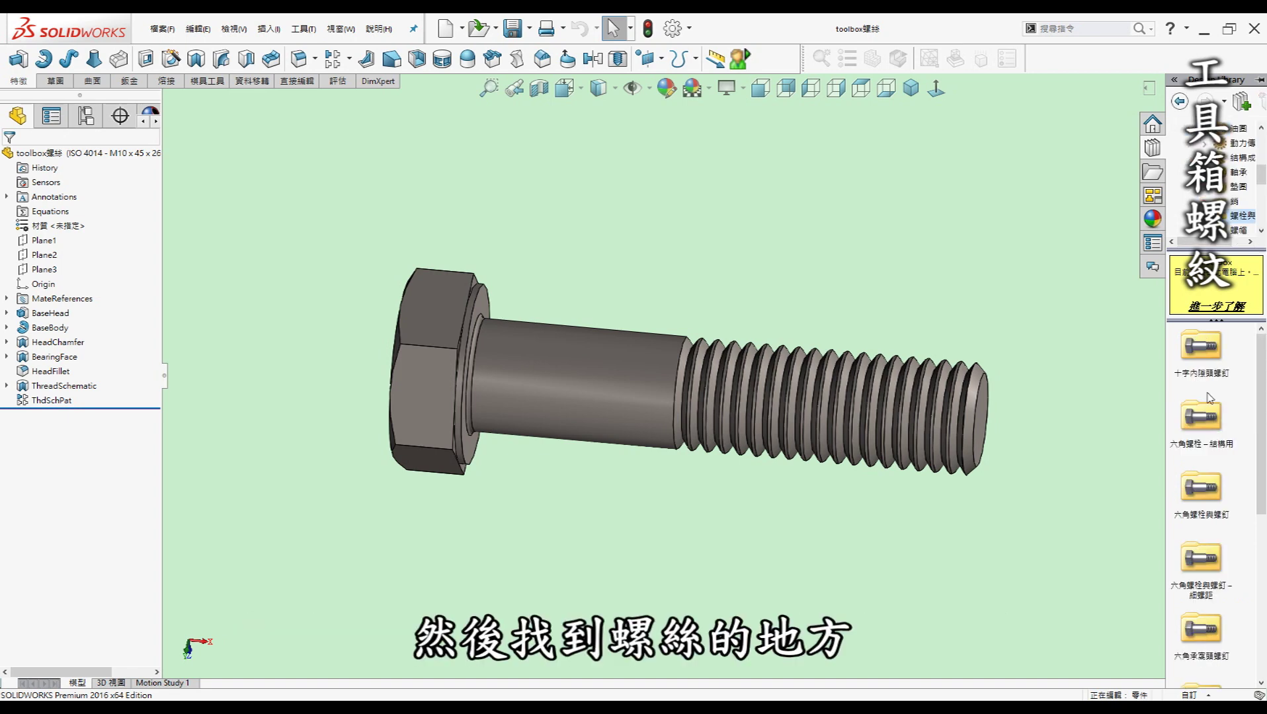
{"action": "left_click", "coordinate": [1211, 569]}
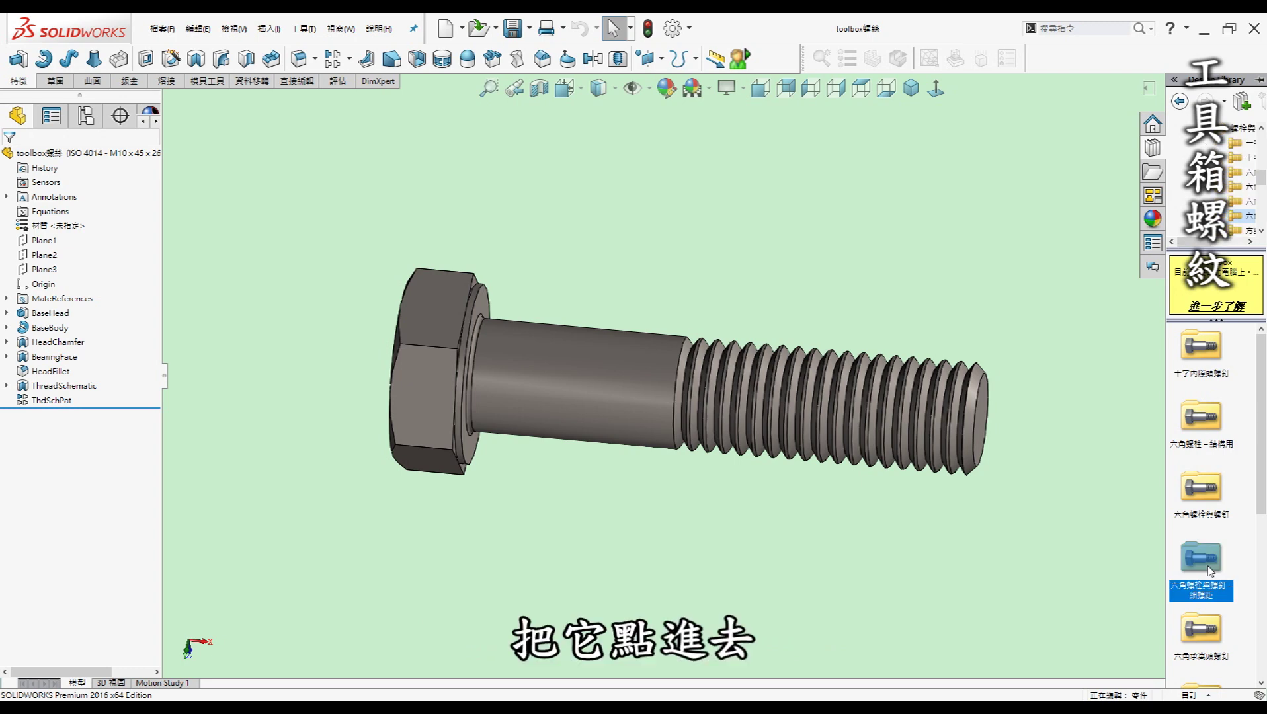
{"action": "right_click", "coordinate": [1210, 347]}
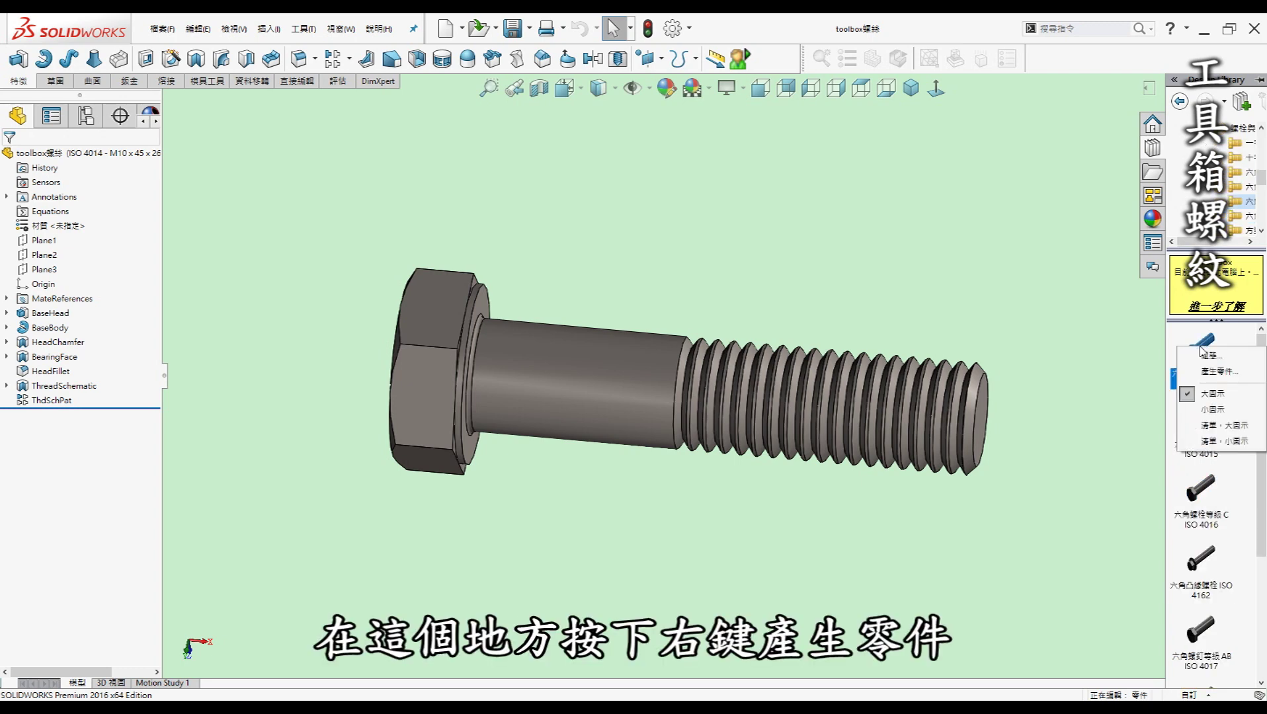
{"action": "left_click", "coordinate": [1219, 373]}
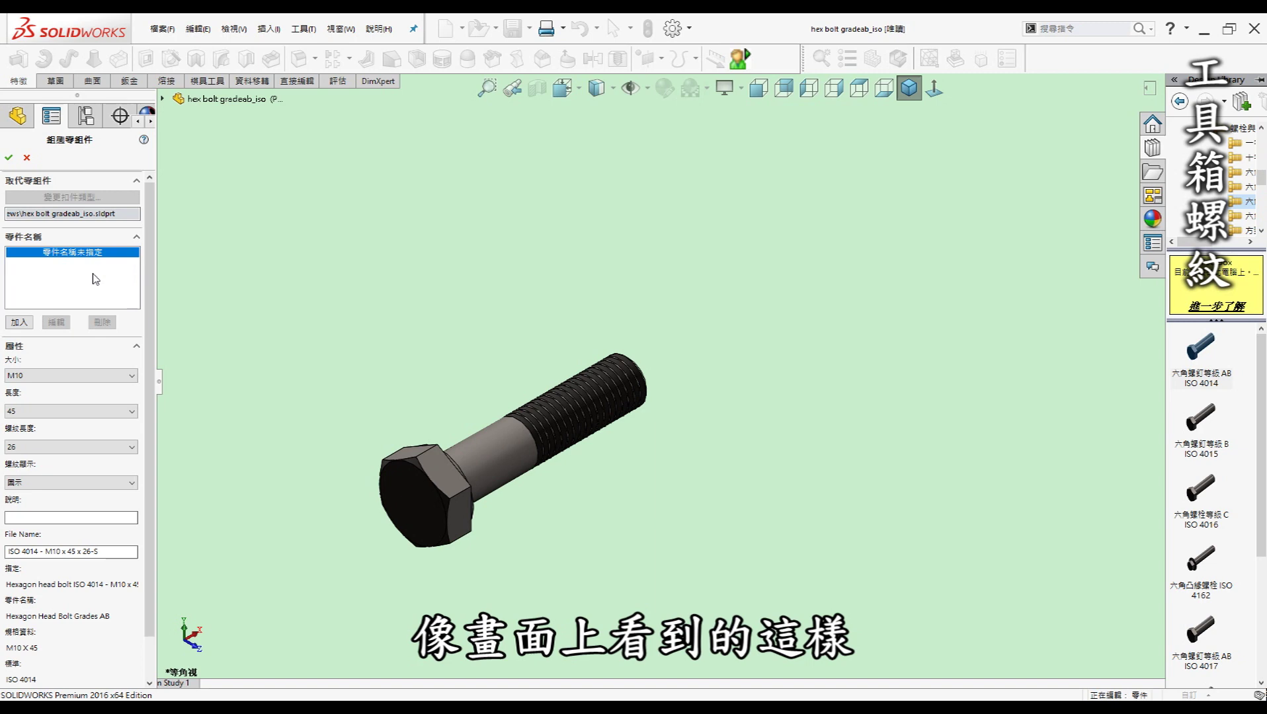
- Check the M10 bolt's size, length and thread length settings
{"action": "left_click", "coordinate": [53, 375]}
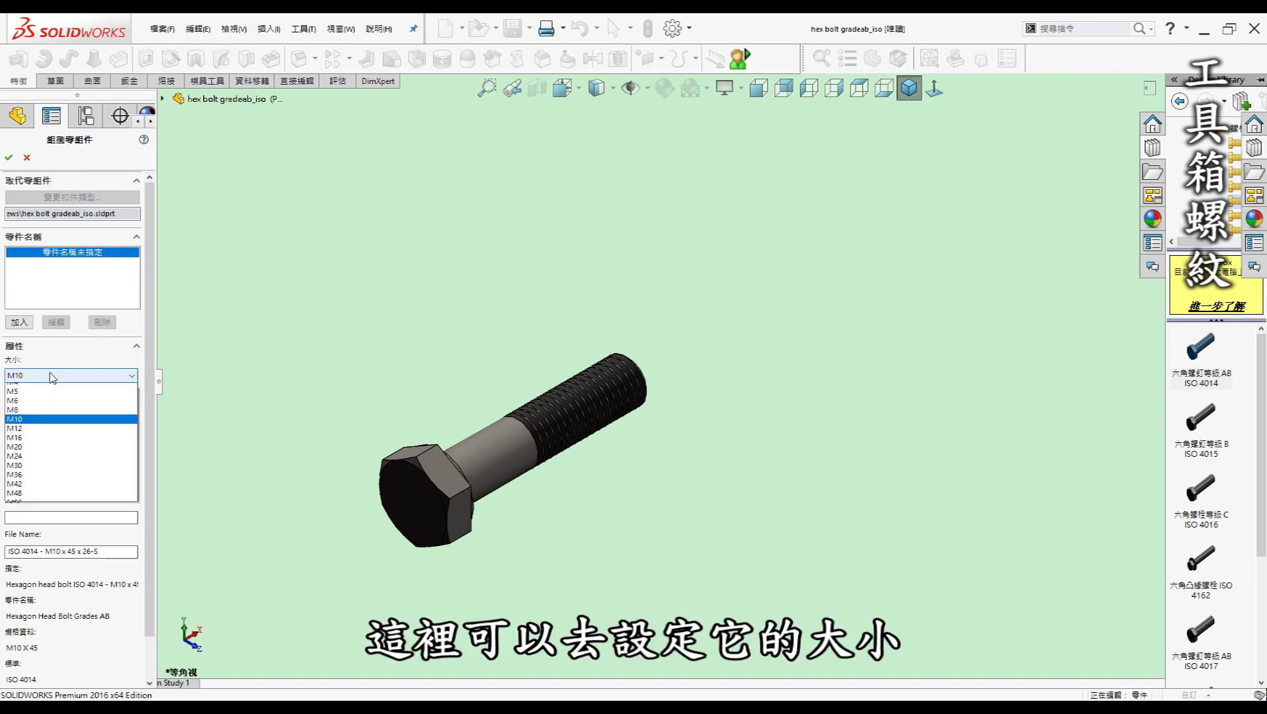
{"action": "left_click", "coordinate": [236, 444]}
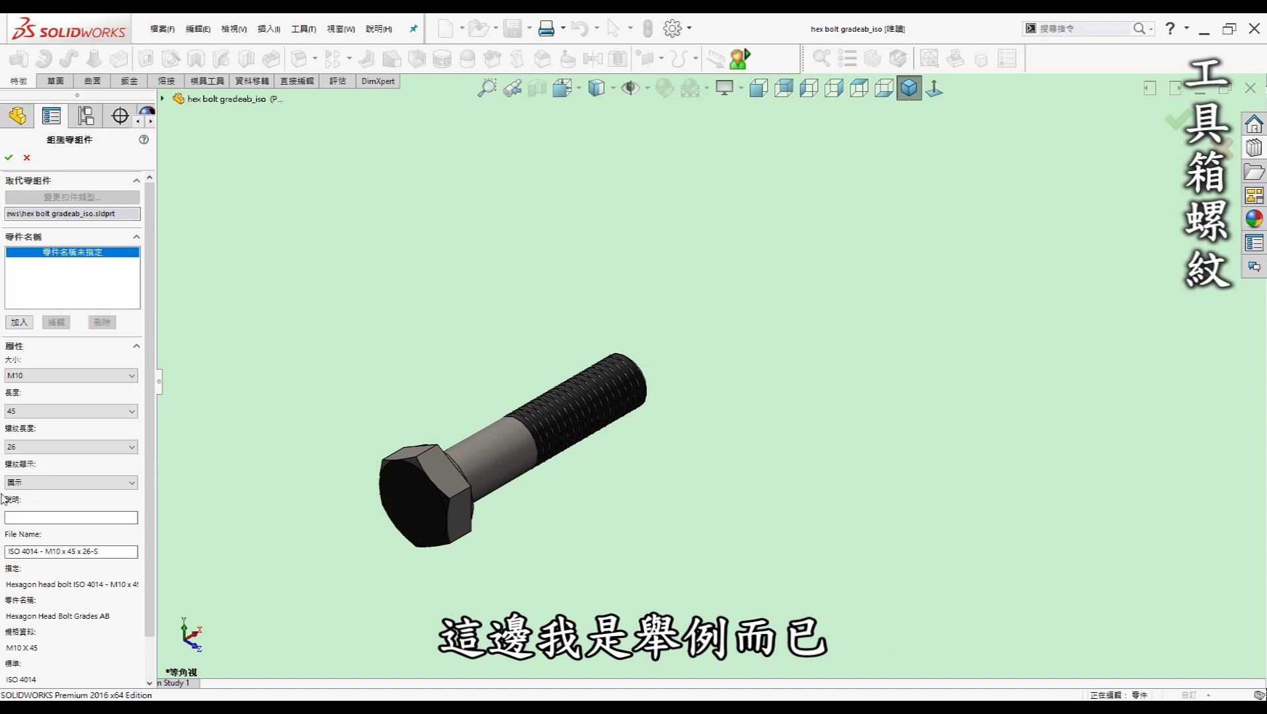
{"action": "left_click", "coordinate": [90, 414]}
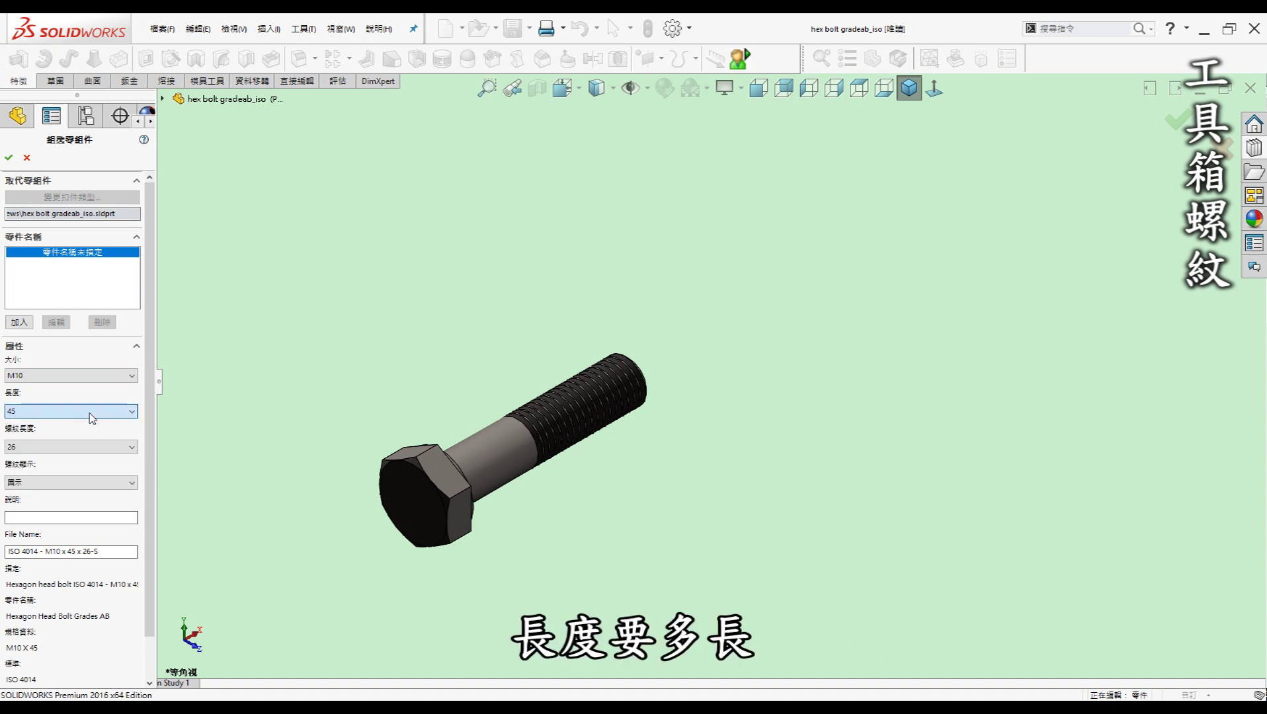
{"action": "left_click", "coordinate": [48, 449]}
{"action": "left_click", "coordinate": [48, 459]}
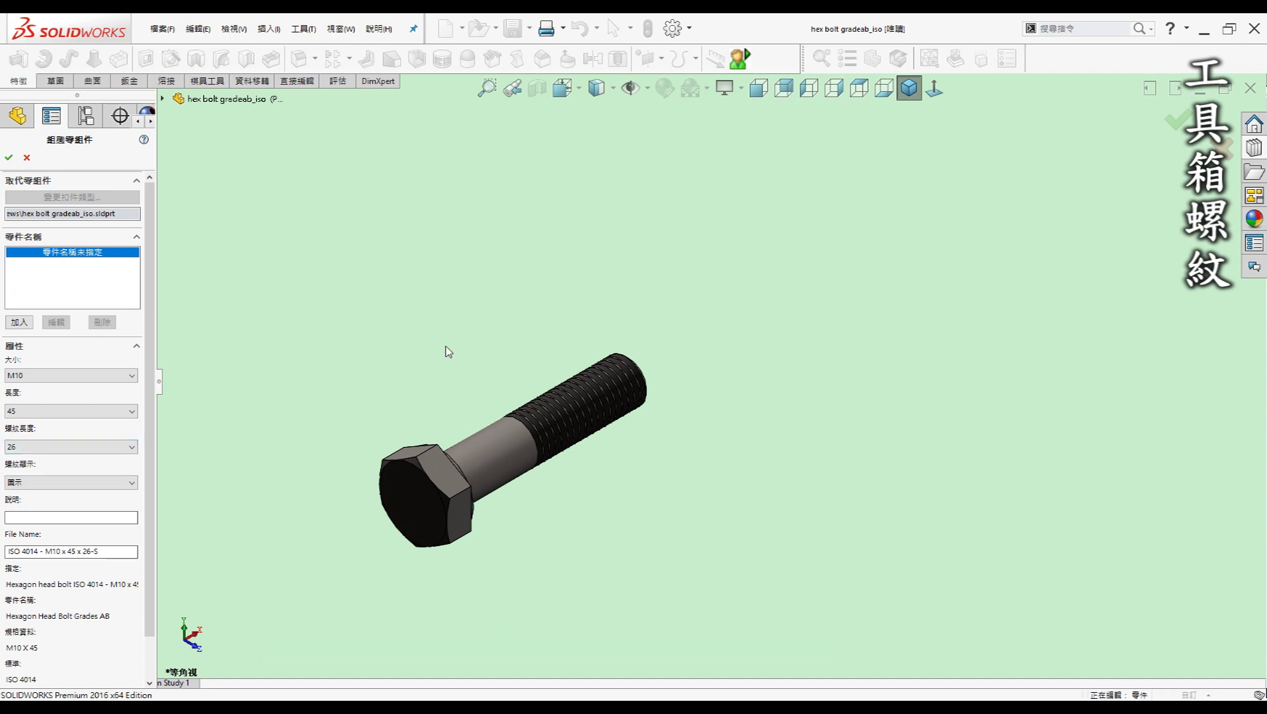
{"action": "mouse_move", "coordinate": [459, 325]}
{"action": "middle_mouse_down"}
{"action": "mouse_move", "coordinate": [461, 303]}
{"action": "mouse_move", "coordinate": [352, 434]}
{"action": "middle_mouse_up"}
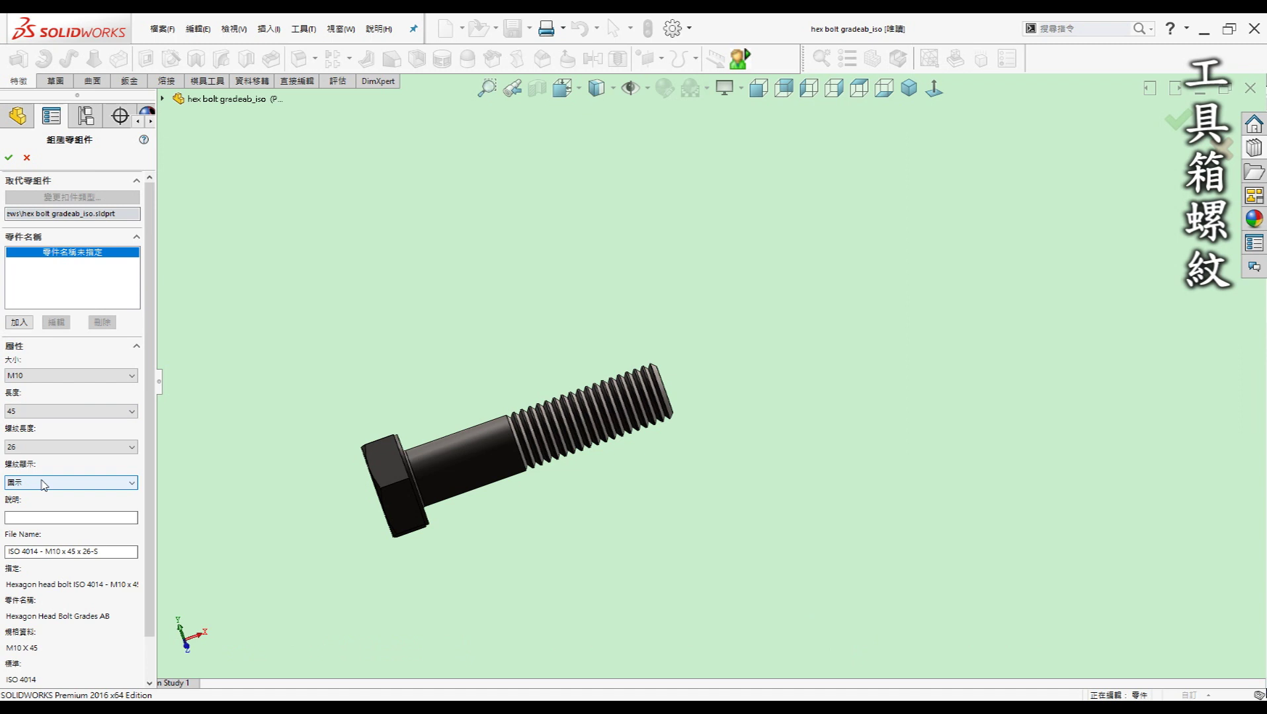
- Switch the bolt's thread display to cosmetic, then schematic, and close the PropertyManager
{"action": "left_click", "coordinate": [43, 483]}
{"action": "left_click", "coordinate": [39, 495]}
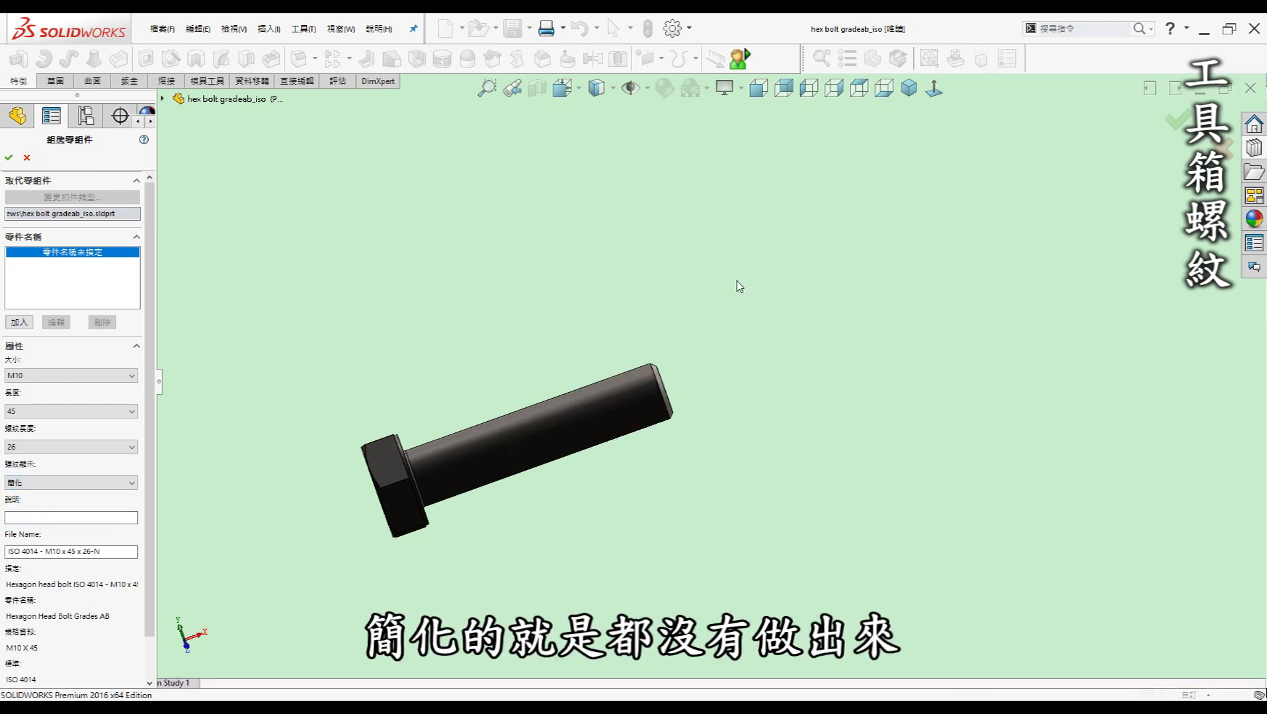
{"action": "left_click", "coordinate": [54, 487]}
{"action": "left_click", "coordinate": [43, 507]}
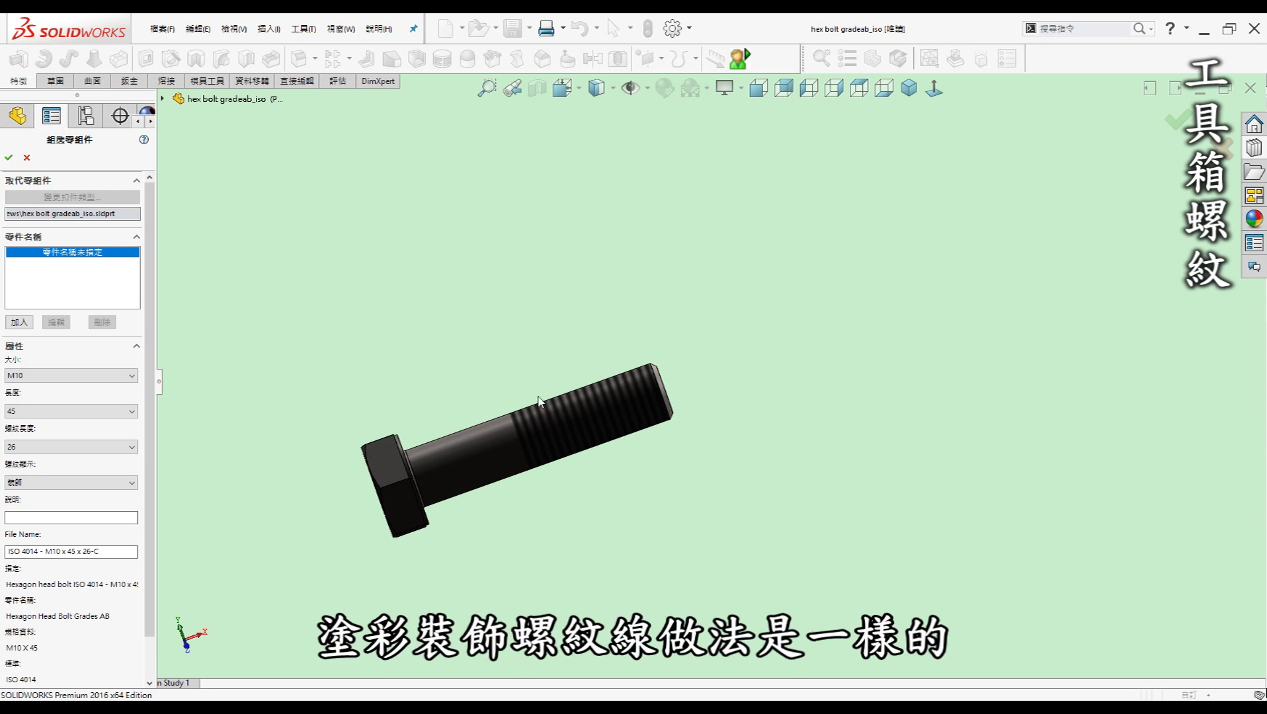
{"action": "middle_click_drag", "start_coordinate": [536, 400], "coordinate": [572, 342]}
{"action": "scroll", "coordinate": [549, 393], "scroll_direction": "down", "scroll_amount": 5}
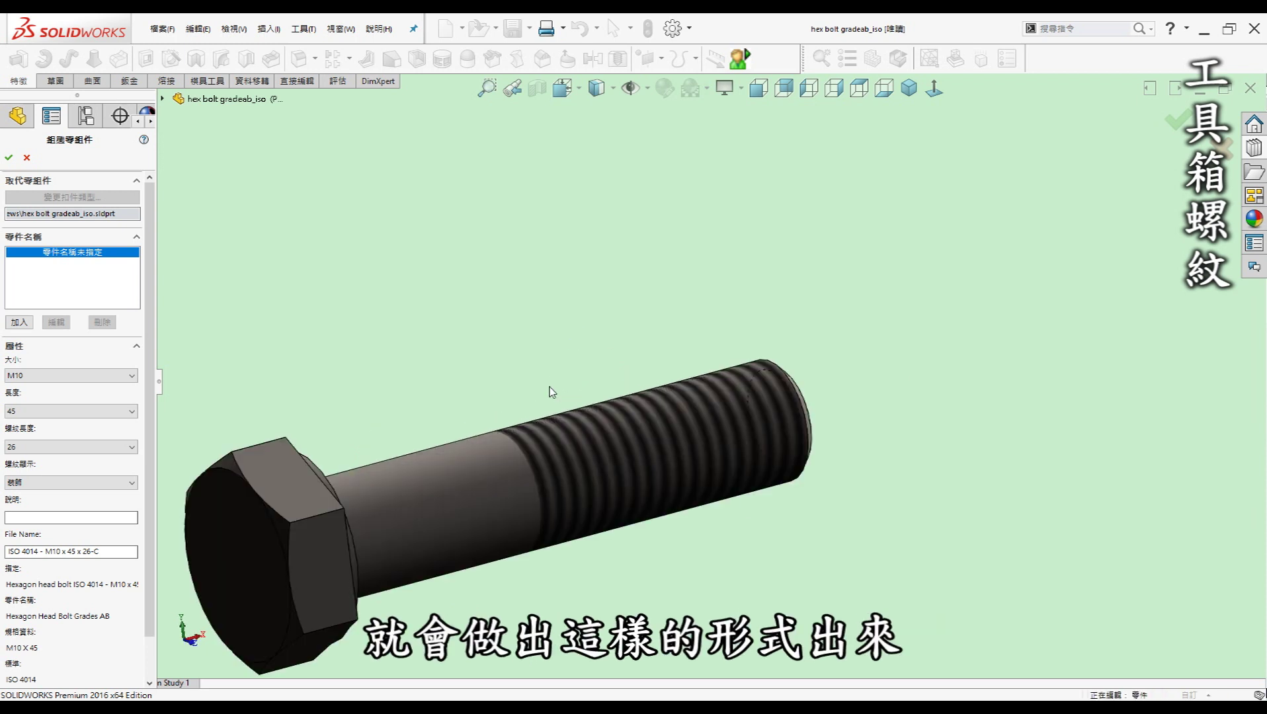
{"action": "scroll", "coordinate": [775, 441], "scroll_direction": "up", "scroll_amount": 3}
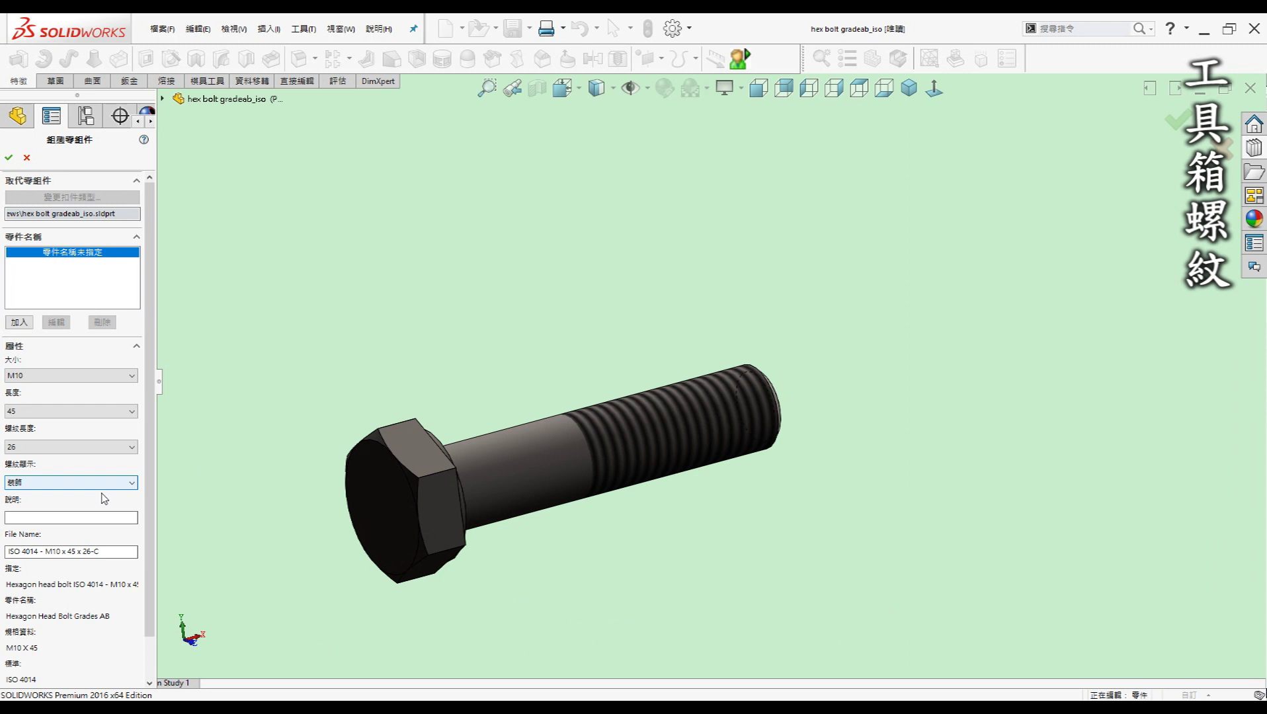
{"action": "left_click", "coordinate": [106, 487]}
{"action": "left_click", "coordinate": [103, 513]}
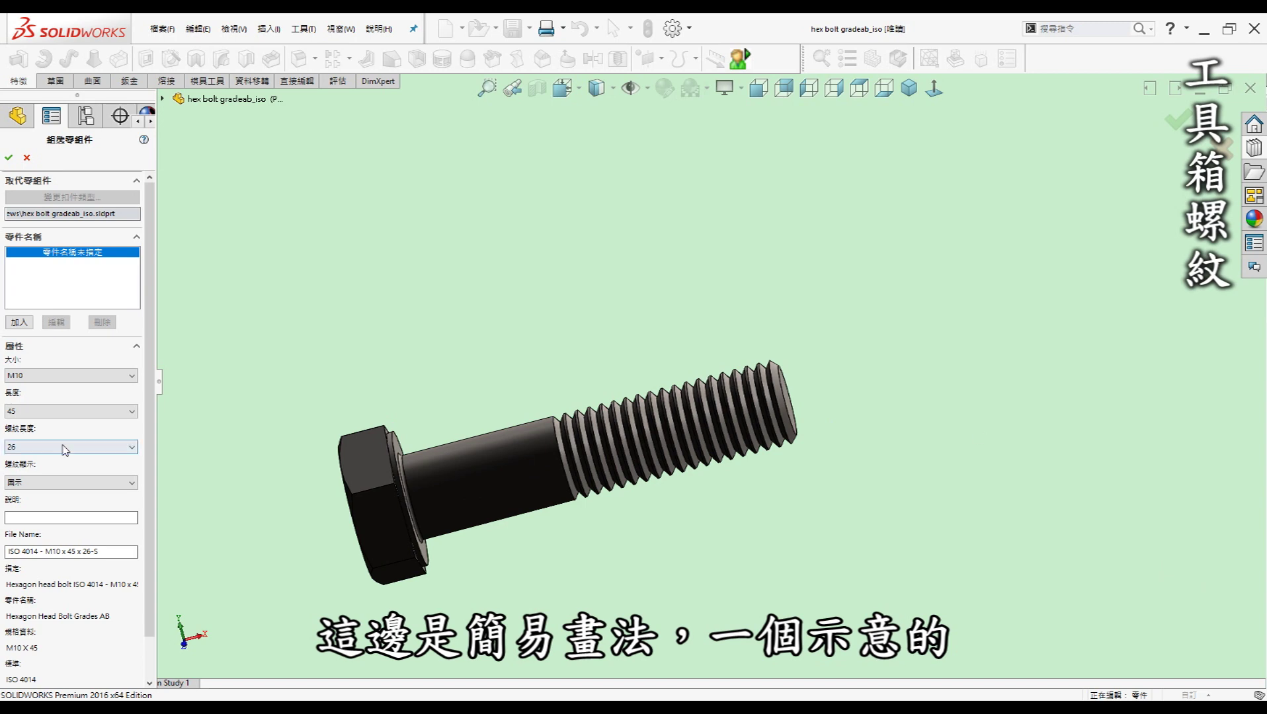
{"action": "scroll", "coordinate": [133, 451], "scroll_direction": "down", "scroll_amount": 1}
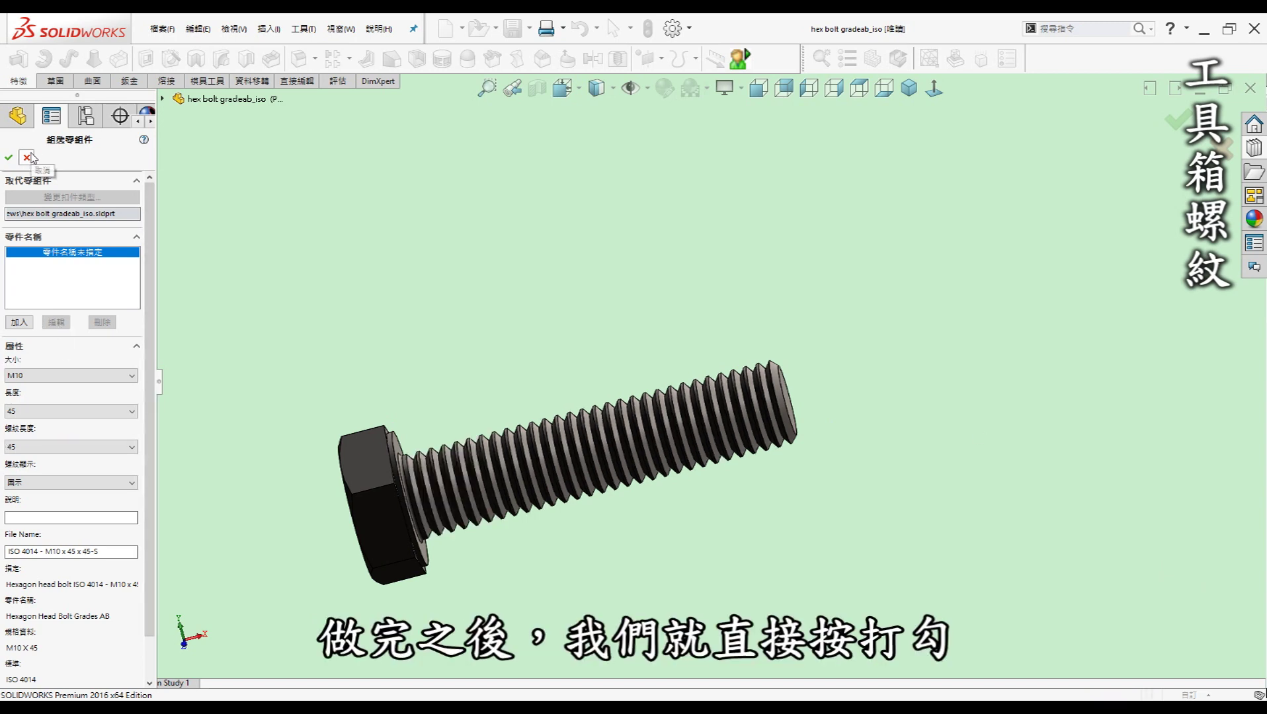
{"action": "left_click", "coordinate": [9, 157]}
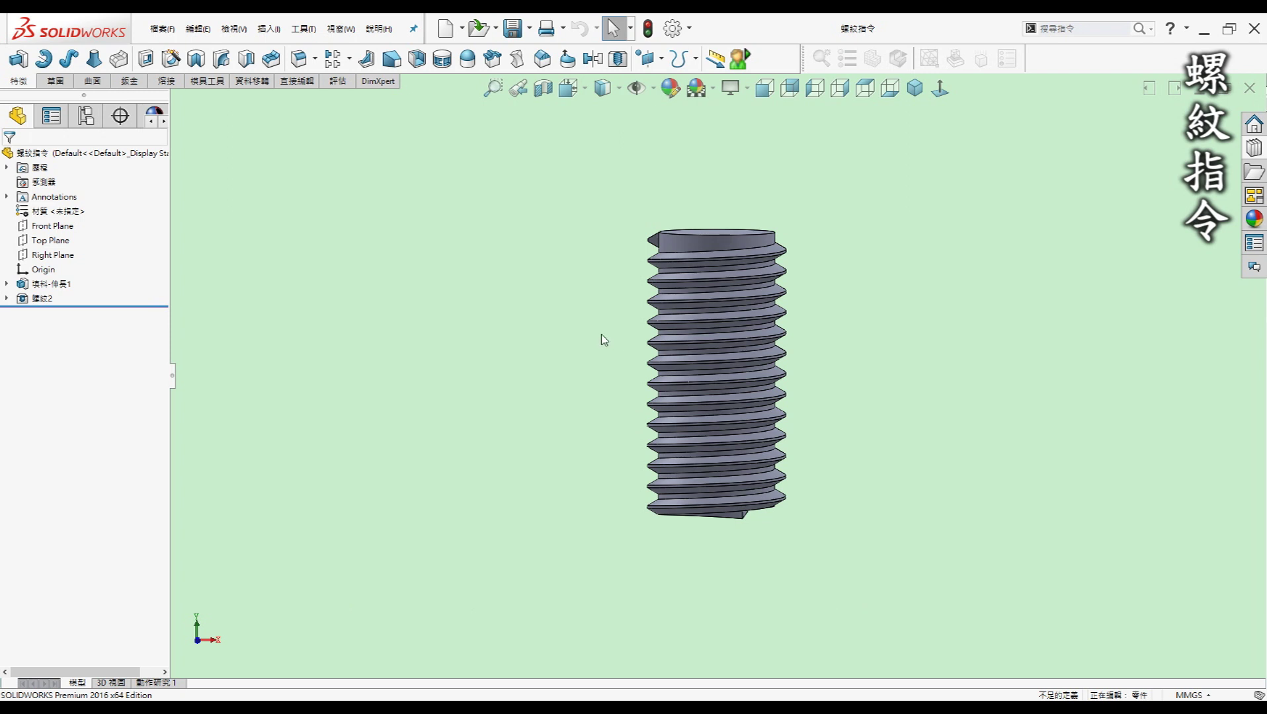
- Pan the threaded 螺紋指令 cylinder slightly down-left
{"action": "middle_click_drag", "start_coordinate": [599, 340], "coordinate": [586, 360], "text": "ctrl"}
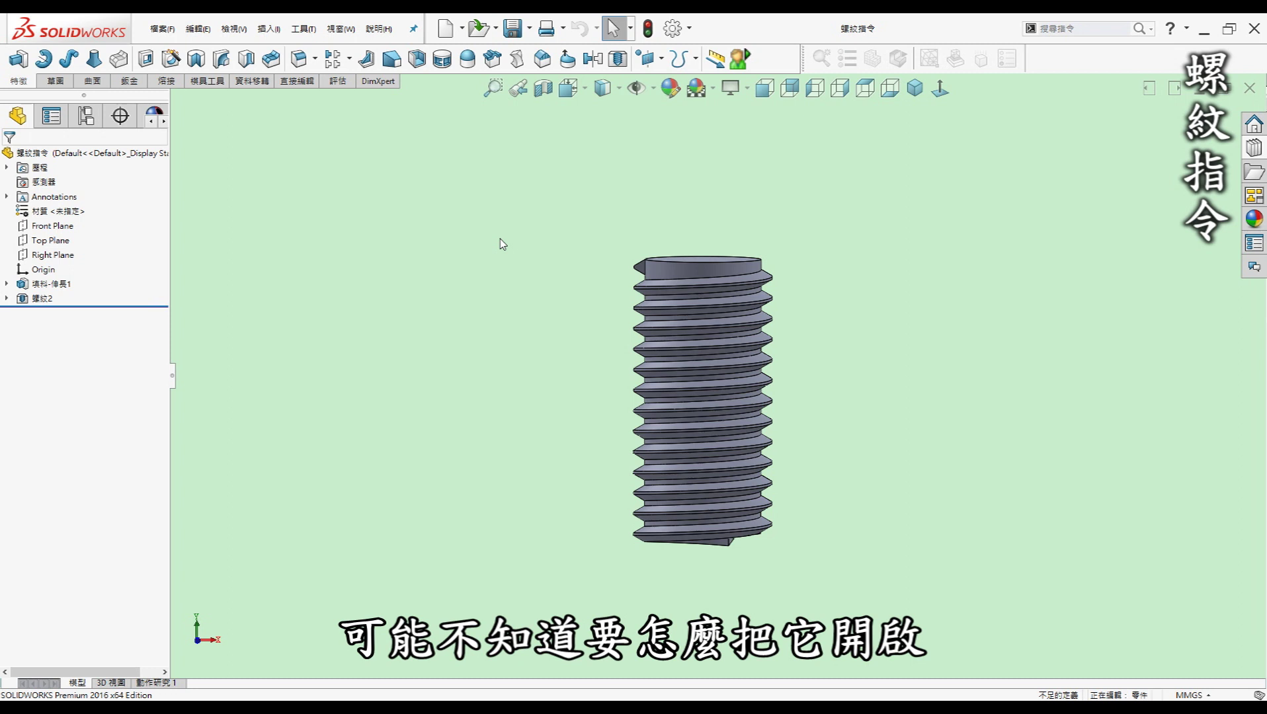
- Locate the Thread command under Insert > Features, then close the menu
{"action": "left_click", "coordinate": [235, 30]}
{"action": "left_click", "coordinate": [235, 30]}
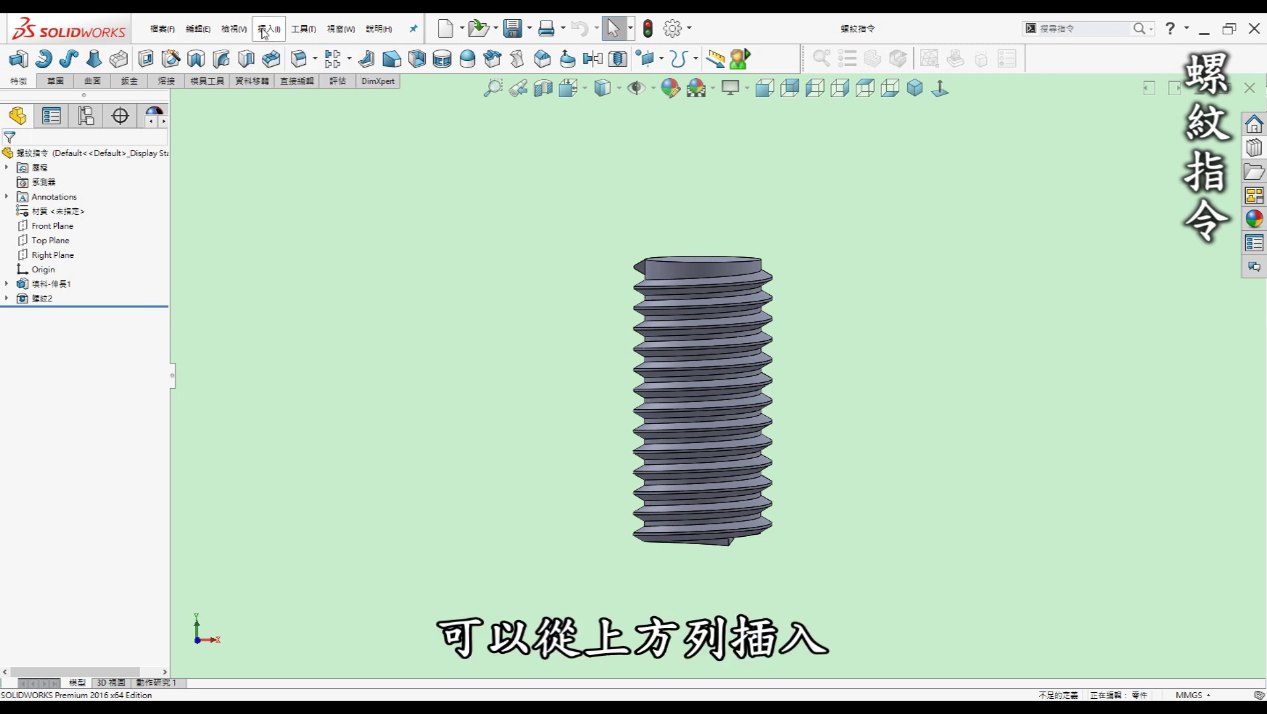
{"action": "left_click", "coordinate": [268, 29]}
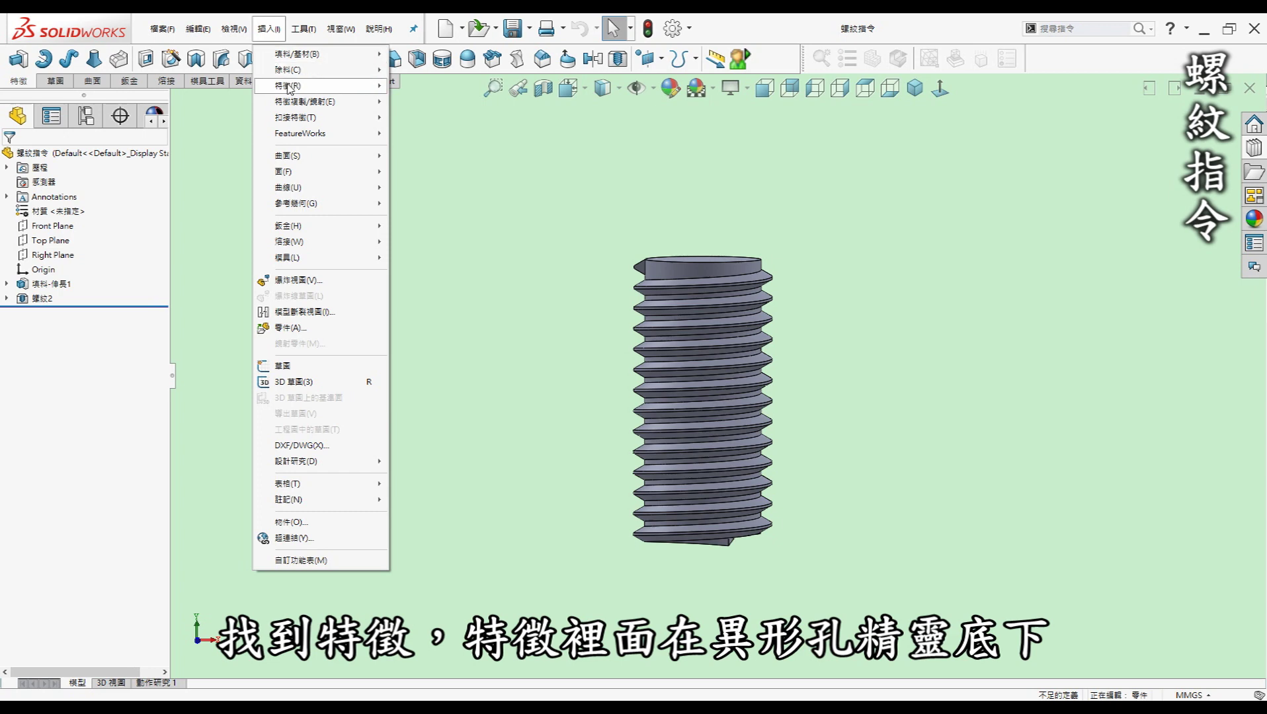
{"action": "mouse_move", "coordinate": [317, 86]}
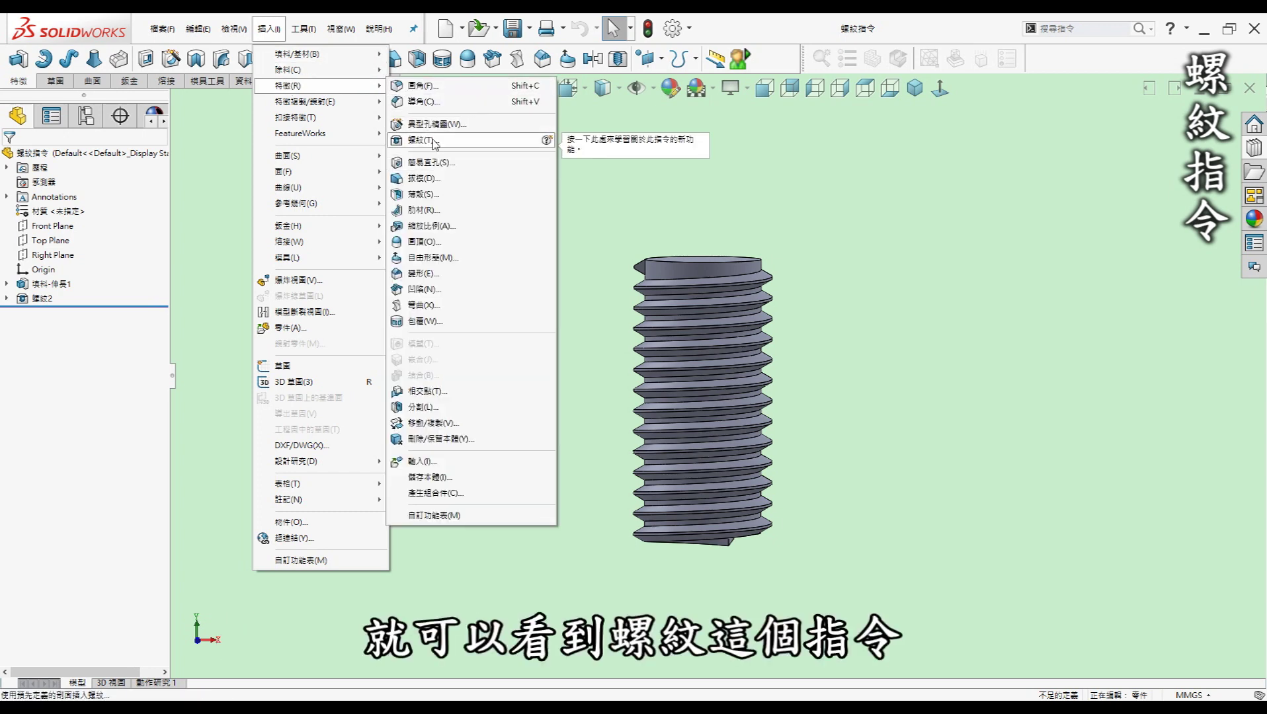
{"action": "left_click", "coordinate": [654, 198]}
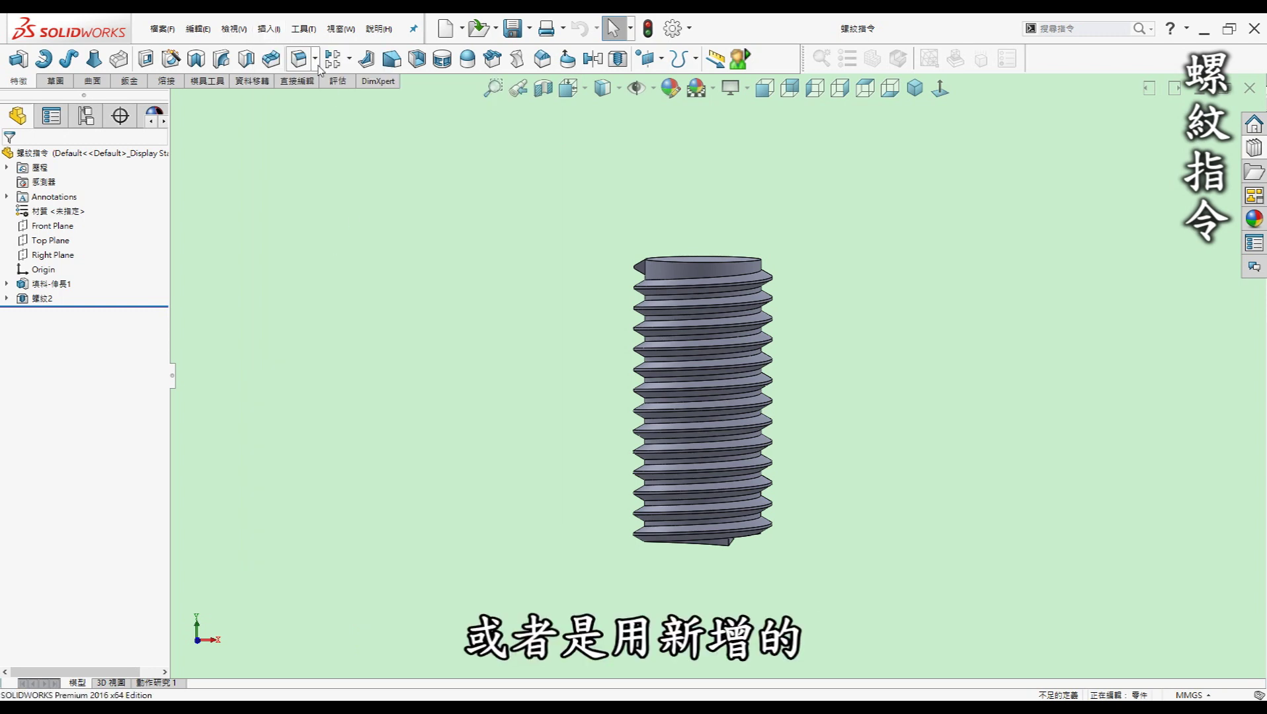
- Open Tools > Customize on its Commands tab
{"action": "left_click", "coordinate": [318, 40]}
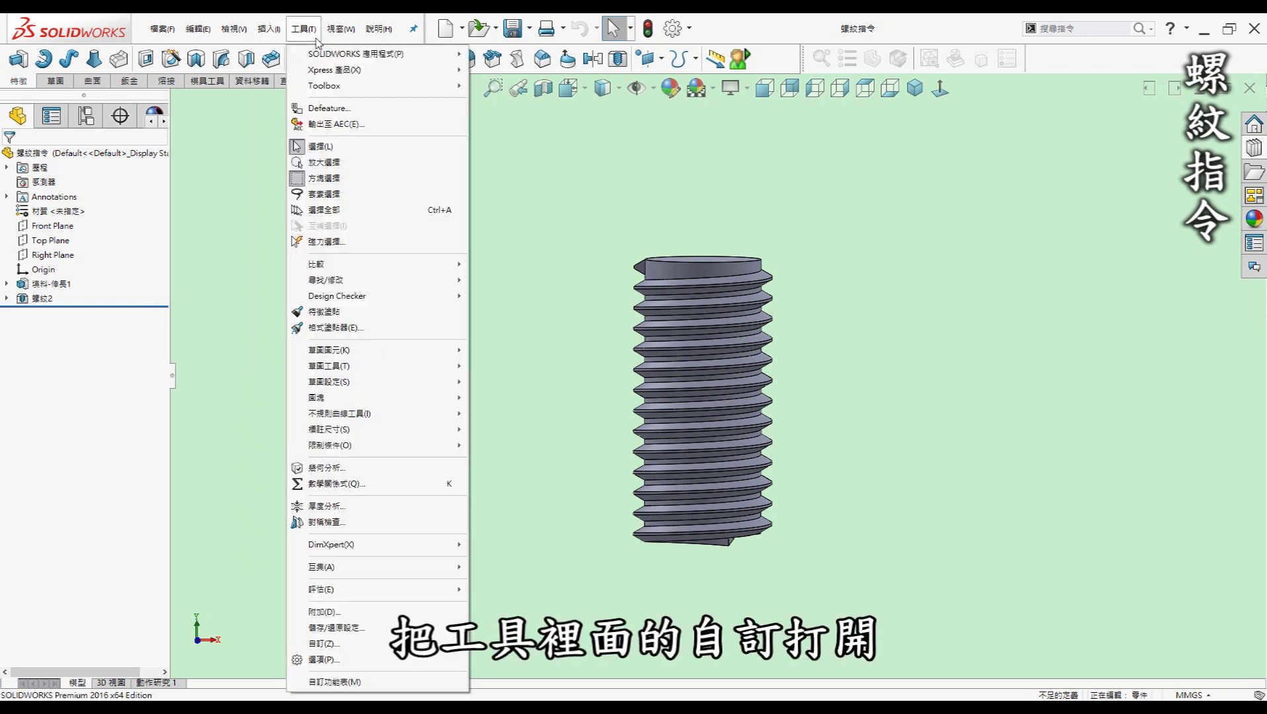
{"action": "left_click", "coordinate": [334, 645]}
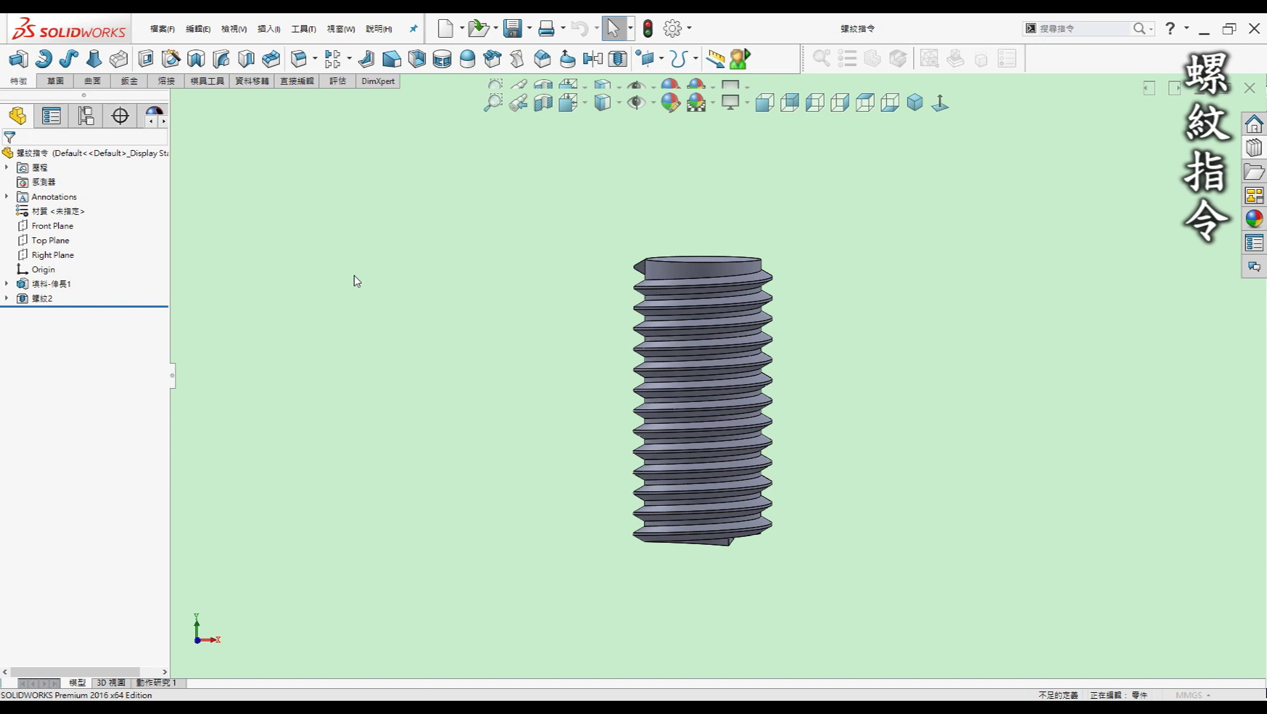
{"action": "left_click", "coordinate": [441, 148]}
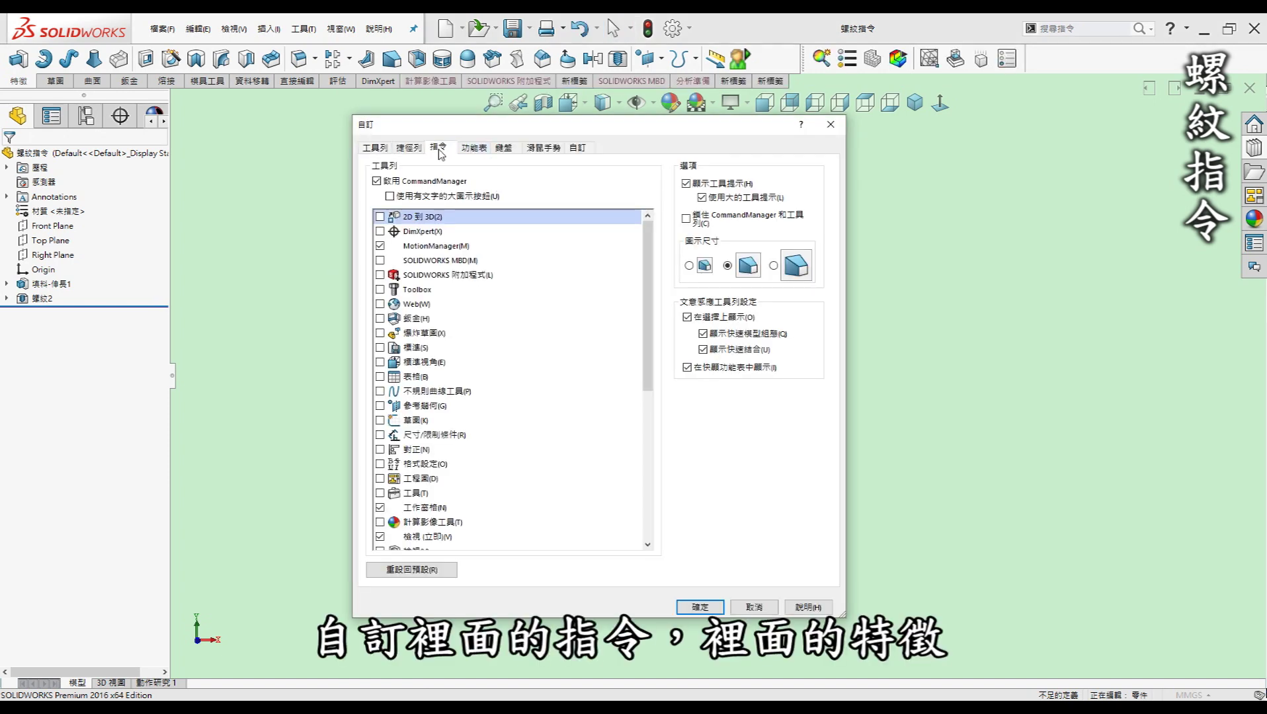
- Edit 螺紋2 to review its Metric Tap M10x1.5, 20 mm, right-hand settings
{"action": "left_click", "coordinate": [382, 319]}
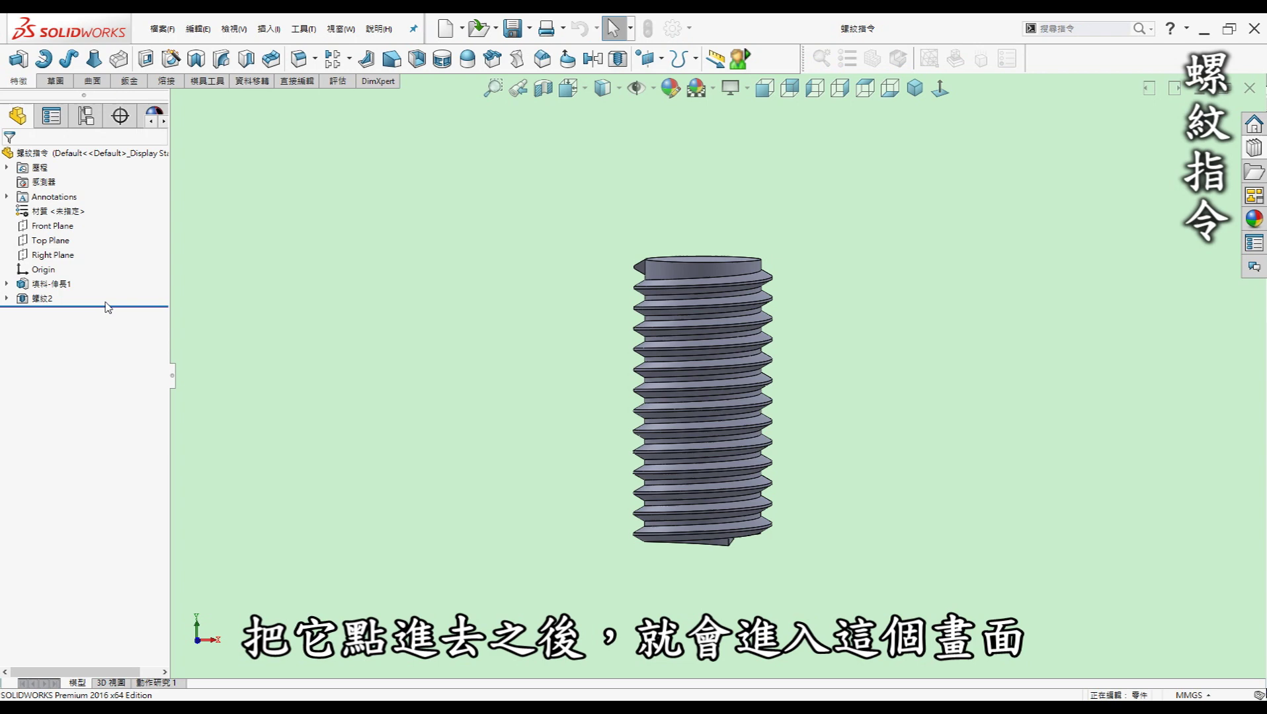
{"action": "left_click", "coordinate": [39, 302]}
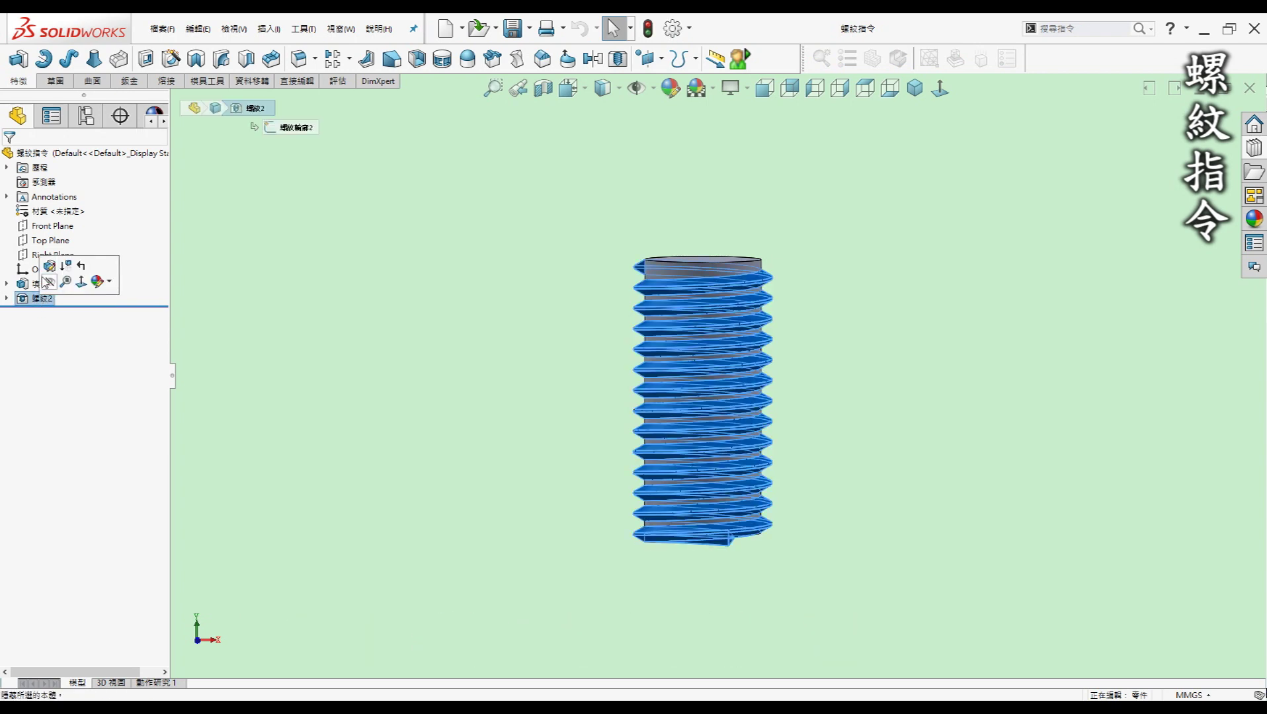
{"action": "left_click", "coordinate": [49, 275]}
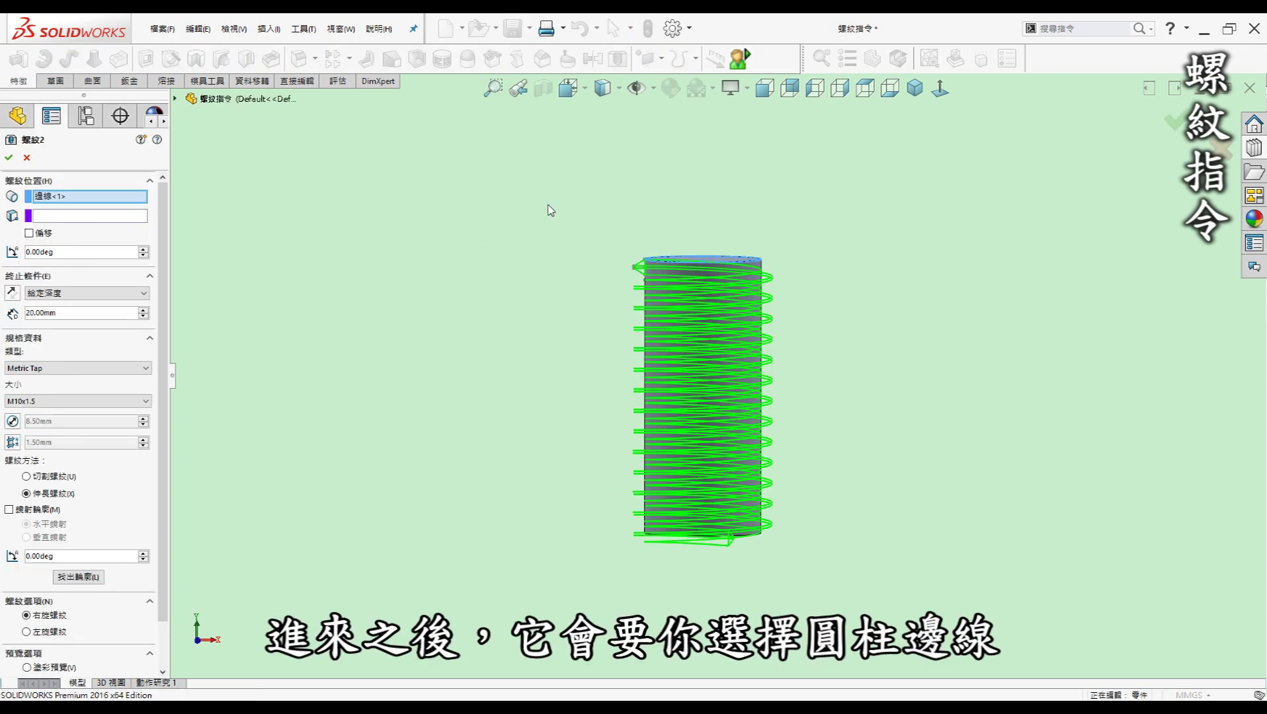
{"action": "mouse_move", "coordinate": [551, 207]}
{"action": "middle_mouse_down"}
{"action": "mouse_move", "coordinate": [527, 228]}
{"action": "mouse_move", "coordinate": [702, 335]}
{"action": "middle_mouse_up"}
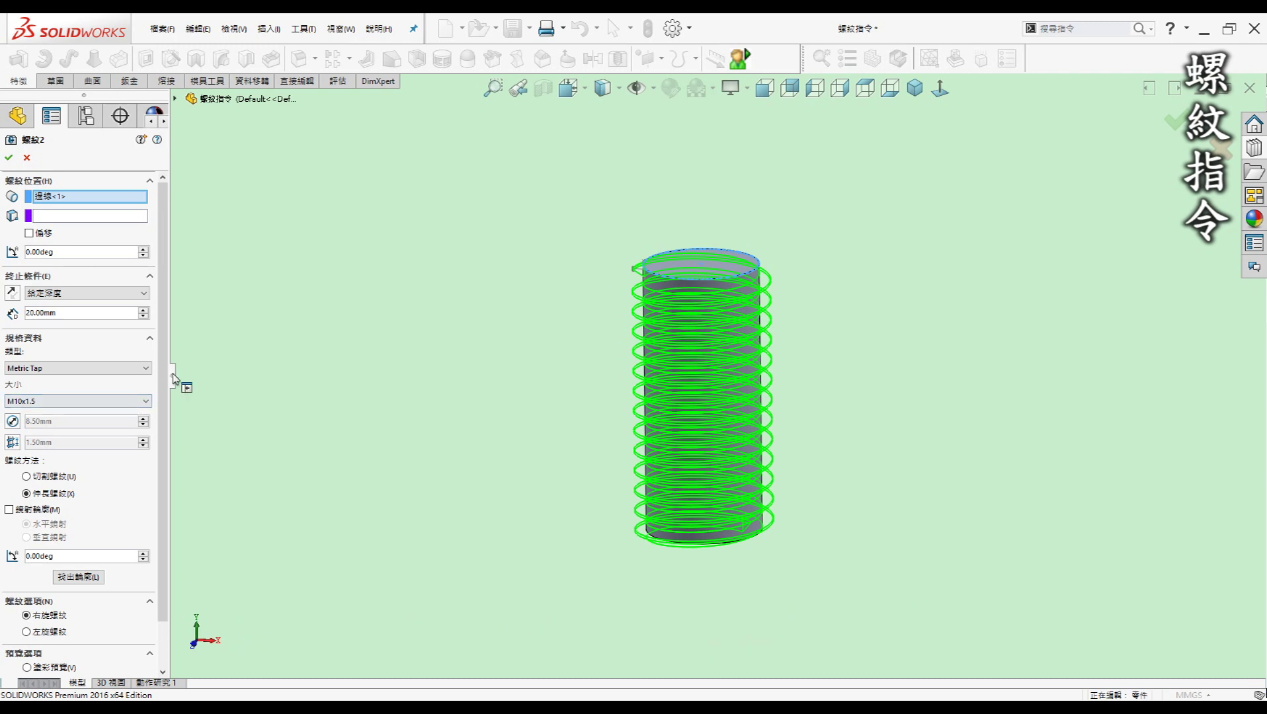
{"action": "left_click_drag", "start_coordinate": [166, 377], "coordinate": [165, 442]}
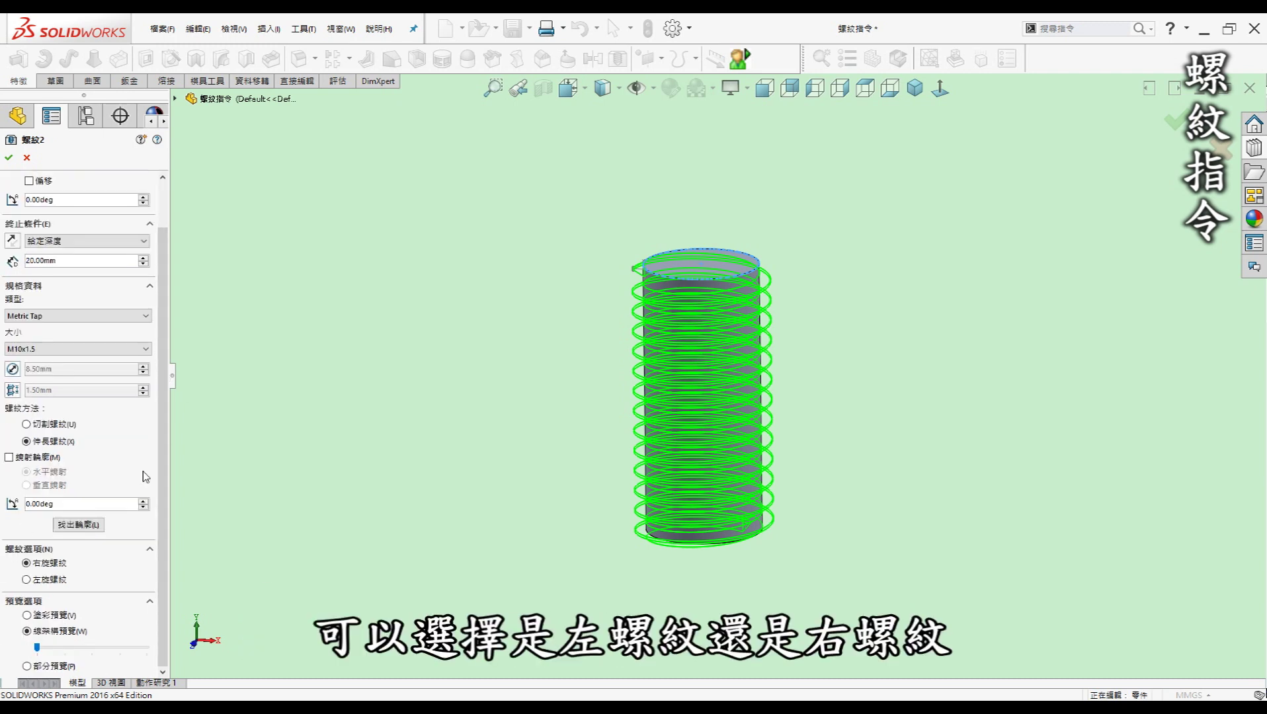
{"action": "scroll", "coordinate": [146, 476], "scroll_direction": "up", "scroll_amount": 2}
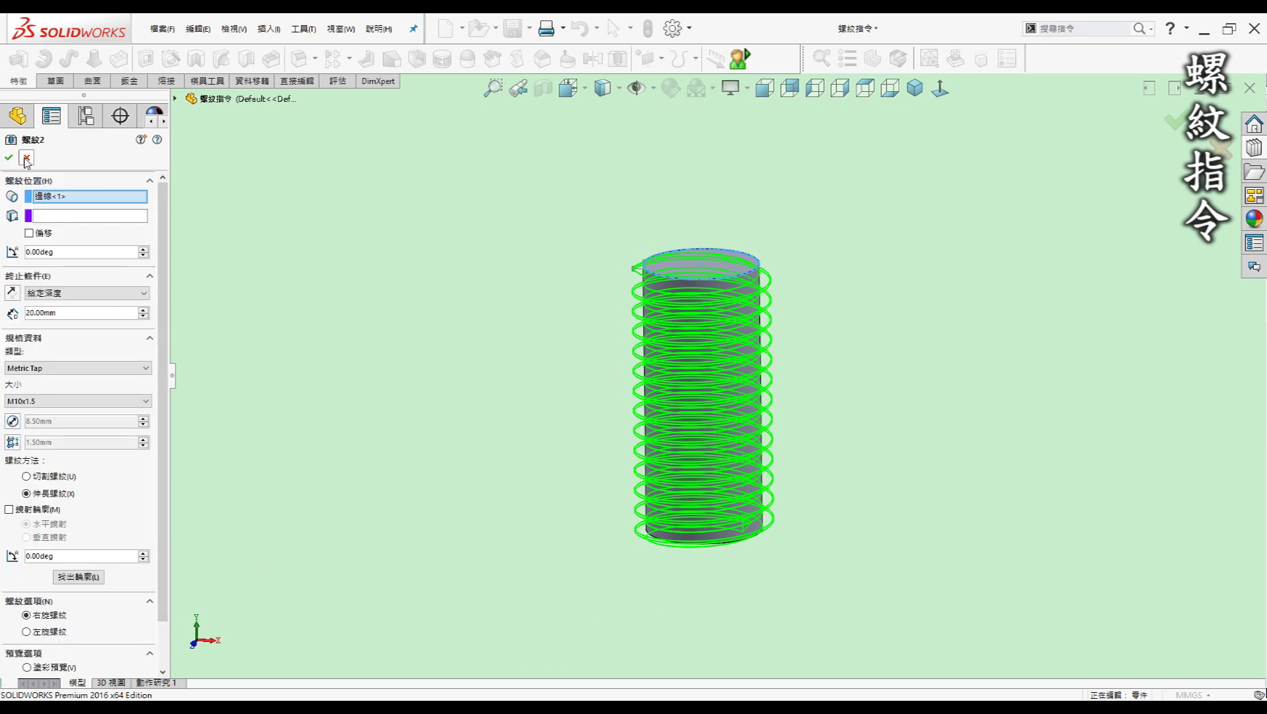
- Cancel the thread edit unchanged and expand 螺紋2 to reveal its 螺紋輪廓2 profile
{"action": "left_click", "coordinate": [26, 159]}
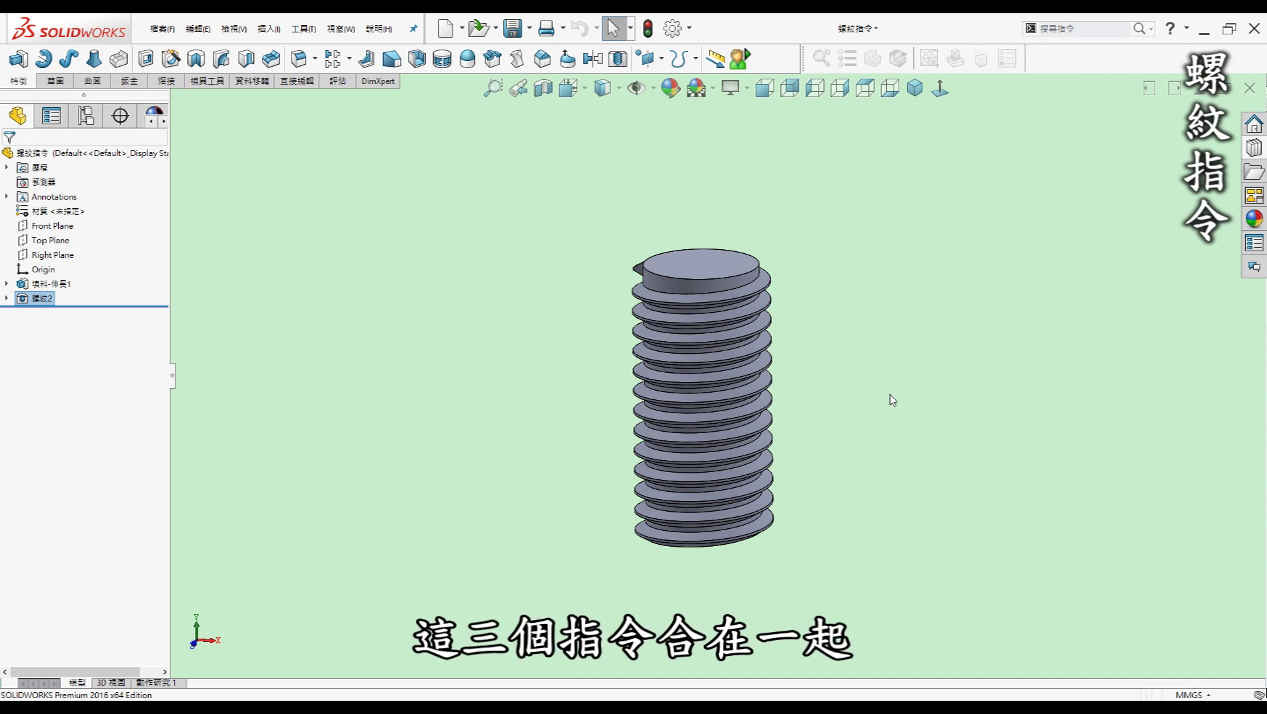
{"action": "left_click", "coordinate": [6, 299]}
{"action": "left_click", "coordinate": [61, 312]}
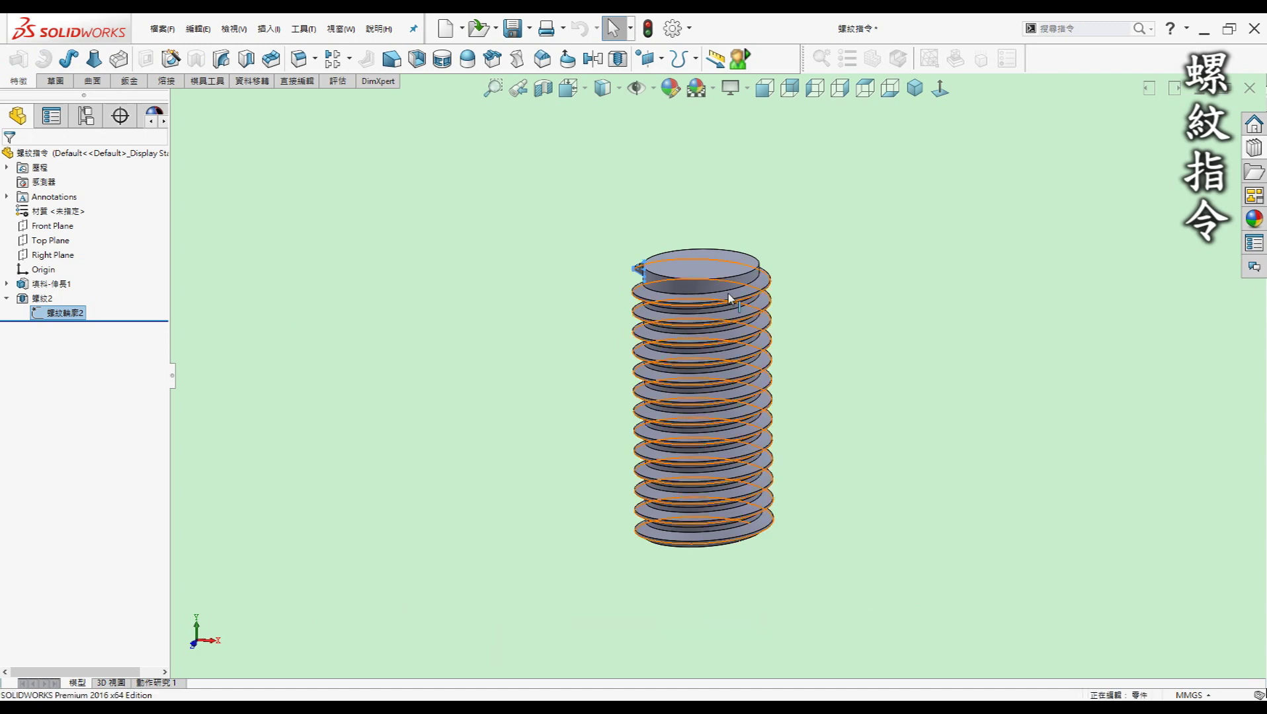
- Orbit and zoom the threaded cylinder to inspect the thread's bottom end
{"action": "middle_click_drag", "start_coordinate": [729, 297], "coordinate": [679, 317]}
{"action": "scroll", "coordinate": [679, 317], "scroll_direction": "down", "scroll_amount": 2}
{"action": "middle_click_drag", "start_coordinate": [727, 247], "coordinate": [743, 260]}
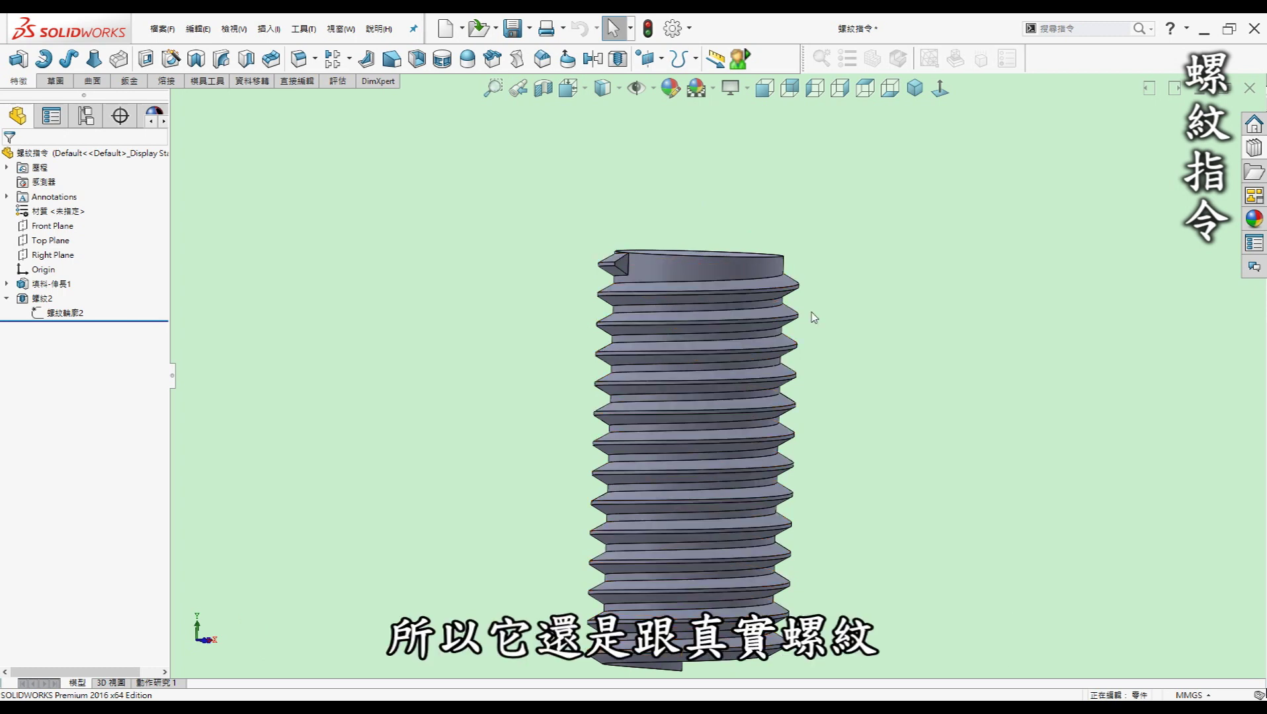
{"action": "scroll", "coordinate": [811, 316], "scroll_direction": "up", "scroll_amount": 2}
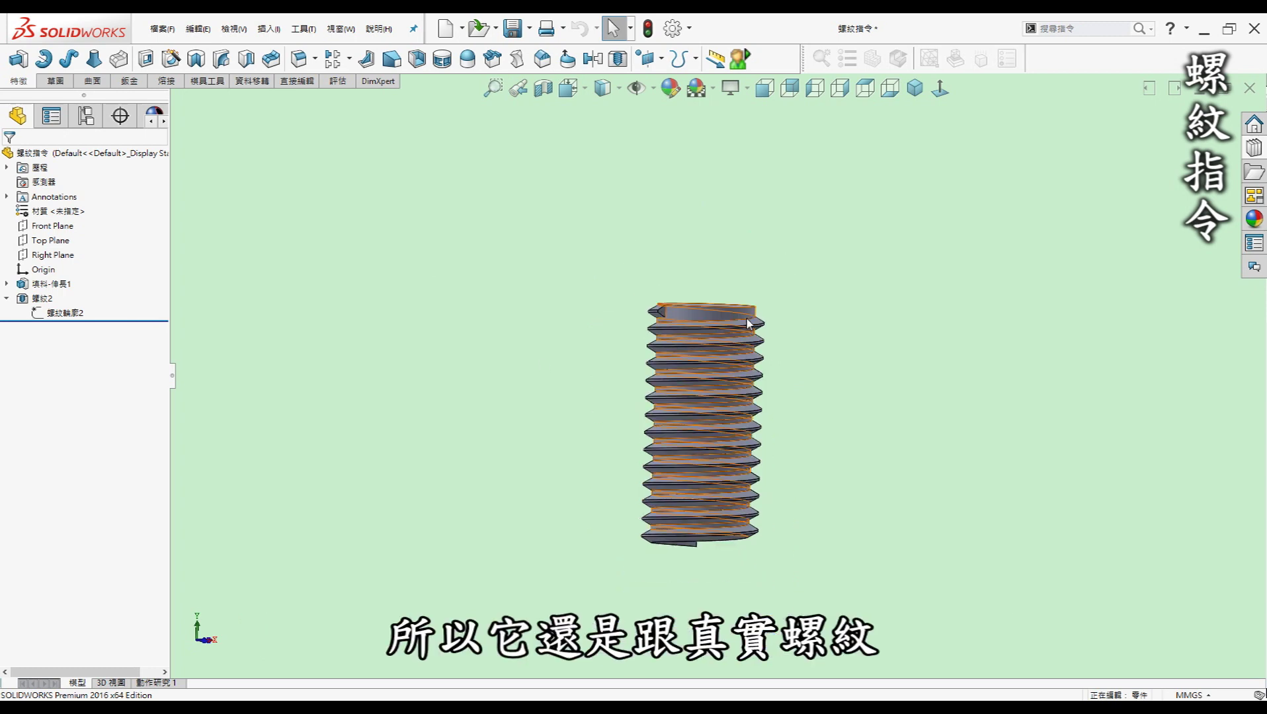
{"action": "mouse_move", "coordinate": [797, 300]}
{"action": "middle_mouse_down"}
{"action": "mouse_move", "coordinate": [786, 269]}
{"action": "mouse_move", "coordinate": [799, 246]}
{"action": "middle_mouse_up"}
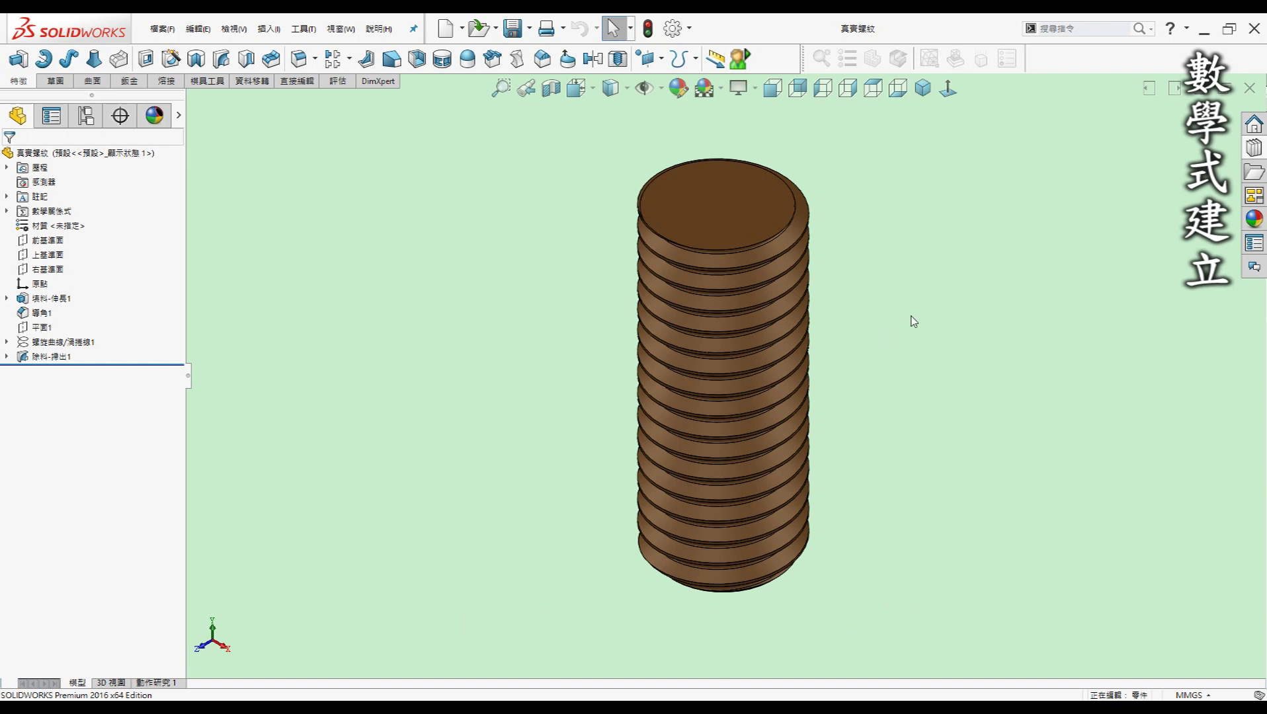
- Turn the real-thread part to front view, then orbit and tilt it to show the thread's top face
{"action": "key", "text": "ctrl+1"}
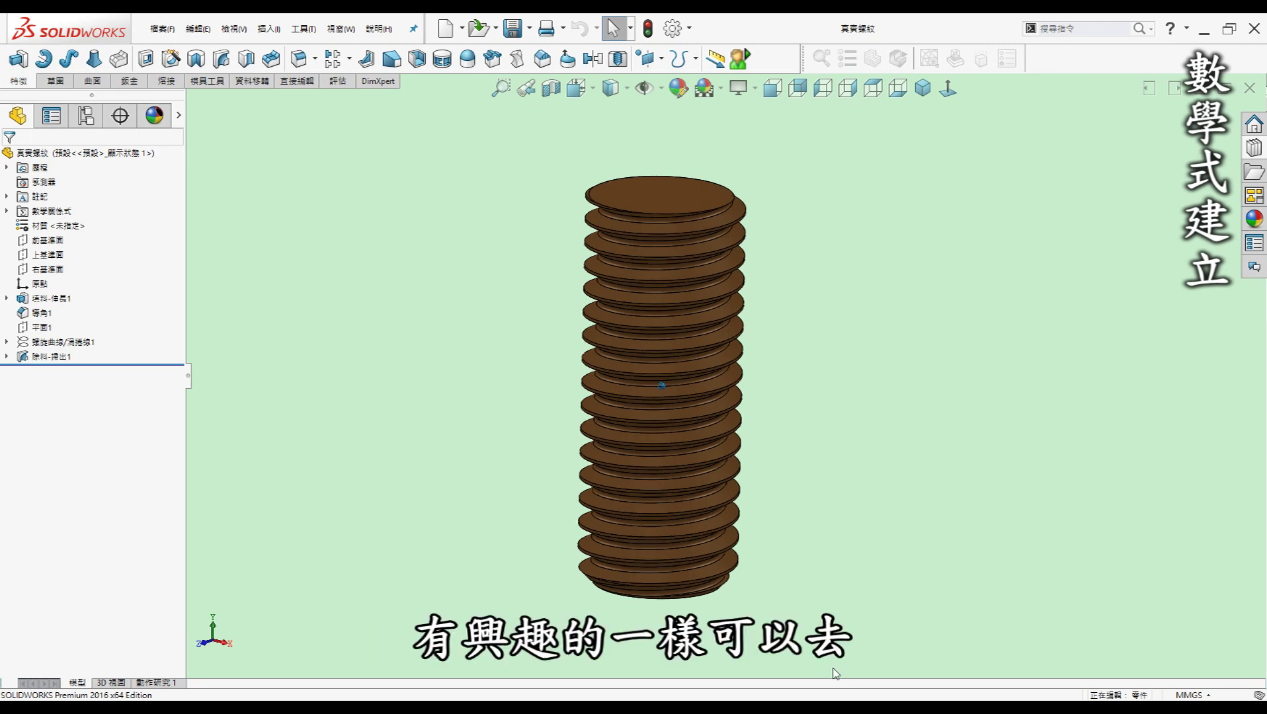
{"action": "mouse_move", "coordinate": [826, 632]}
{"action": "middle_mouse_down"}
{"action": "mouse_move", "coordinate": [855, 594]}
{"action": "mouse_move", "coordinate": [865, 522]}
{"action": "mouse_move", "coordinate": [722, 458]}
{"action": "mouse_move", "coordinate": [815, 532]}
{"action": "middle_mouse_up"}
{"action": "middle_click_drag", "start_coordinate": [965, 312], "coordinate": [849, 451]}
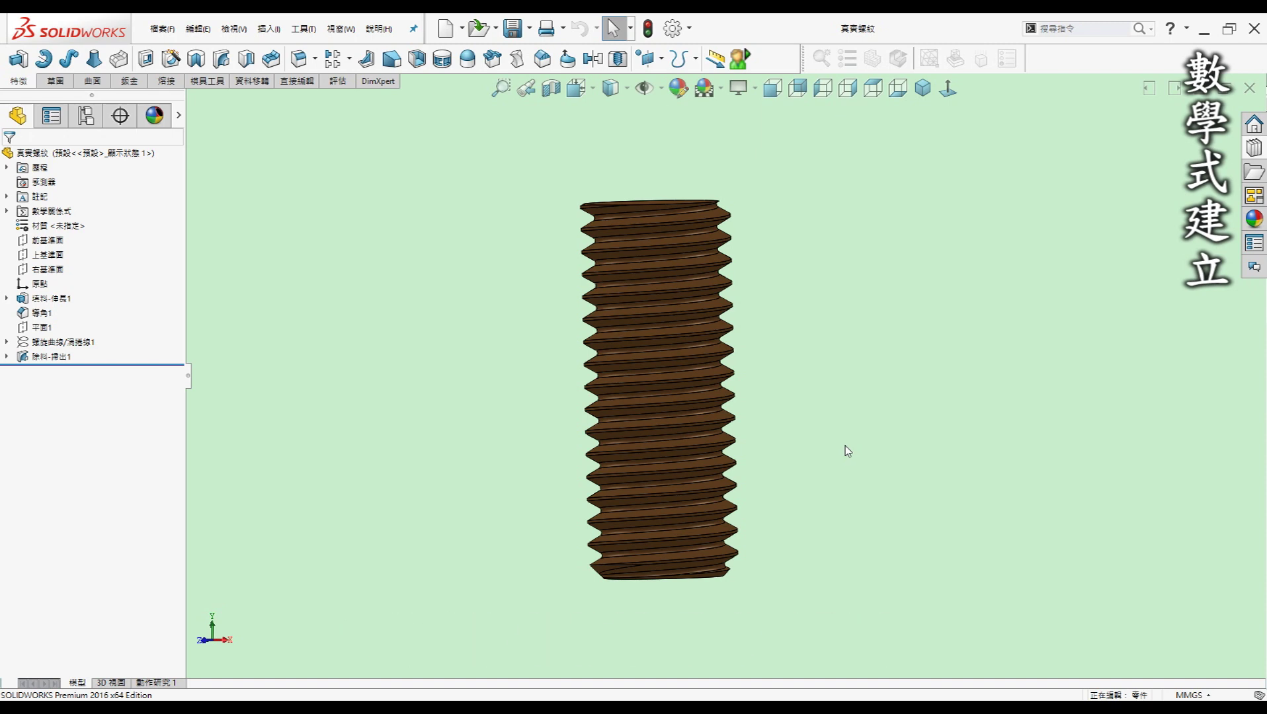
{"action": "key", "text": "Left"}
{"action": "key", "text": "Down"}
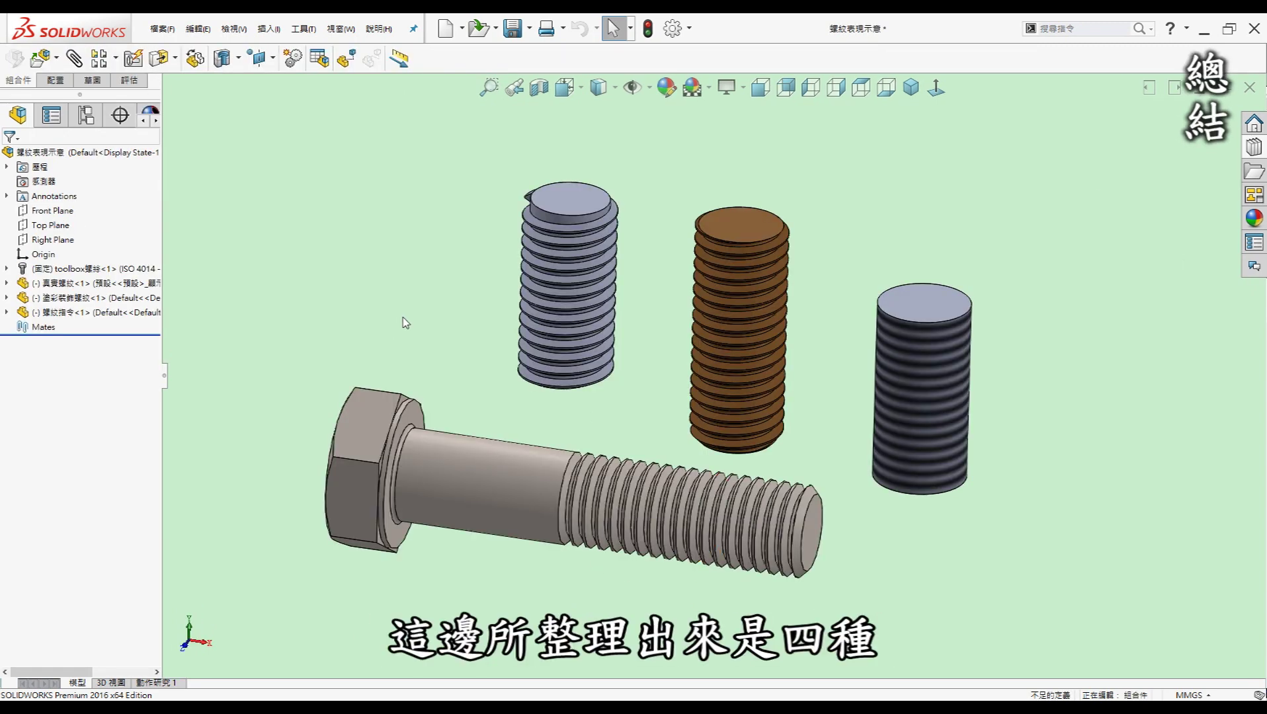
{"action": "middle_click_drag", "start_coordinate": [411, 330], "coordinate": [820, 542]}
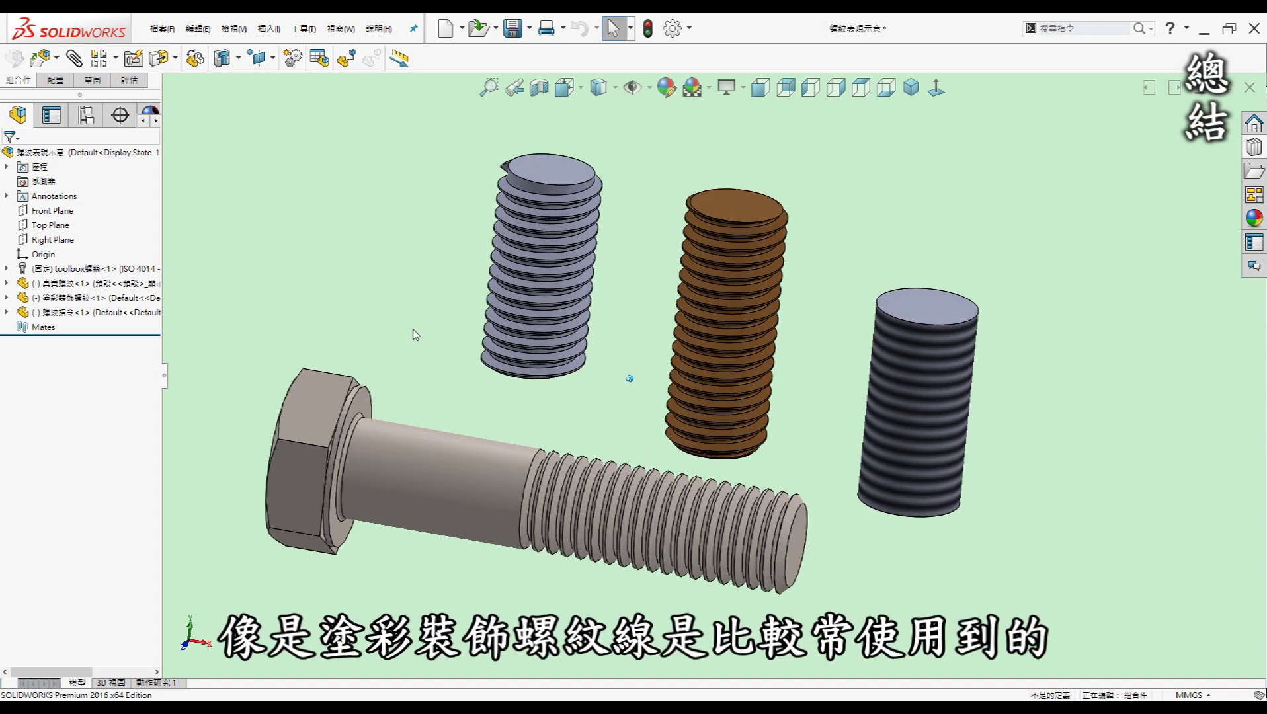
{"action": "mouse_move", "coordinate": [843, 549]}
{"action": "middle_mouse_down"}
{"action": "mouse_move", "coordinate": [855, 554]}
{"action": "mouse_move", "coordinate": [843, 548]}
{"action": "mouse_move", "coordinate": [1146, 319]}
{"action": "mouse_move", "coordinate": [951, 345]}
{"action": "middle_mouse_up"}
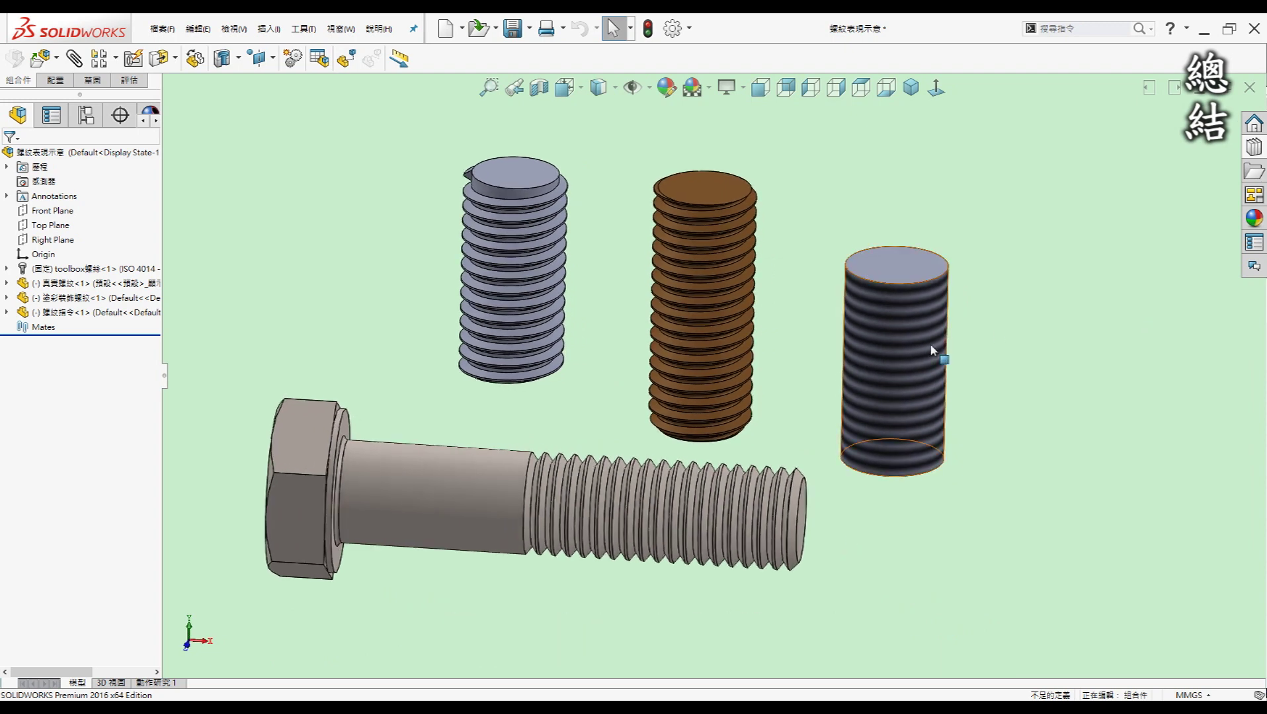
{"action": "middle_click_drag", "start_coordinate": [964, 297], "coordinate": [924, 310]}
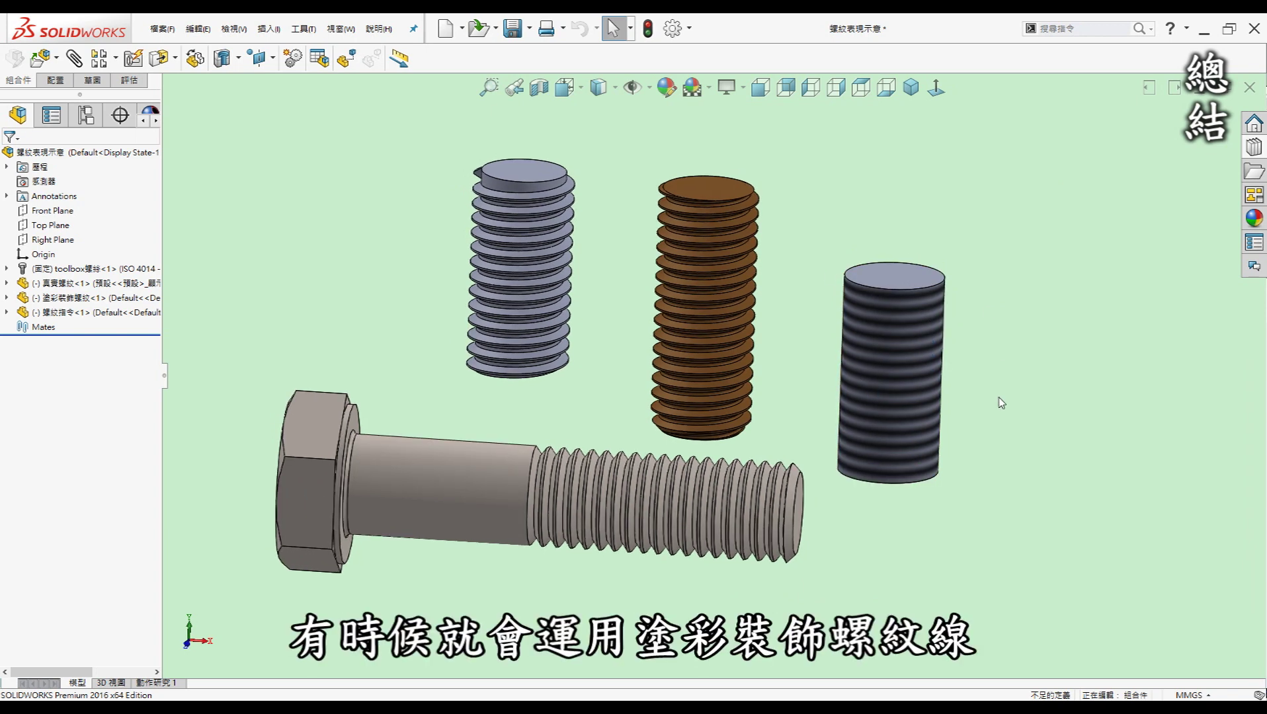
{"action": "middle_click_drag", "start_coordinate": [998, 406], "coordinate": [973, 442]}
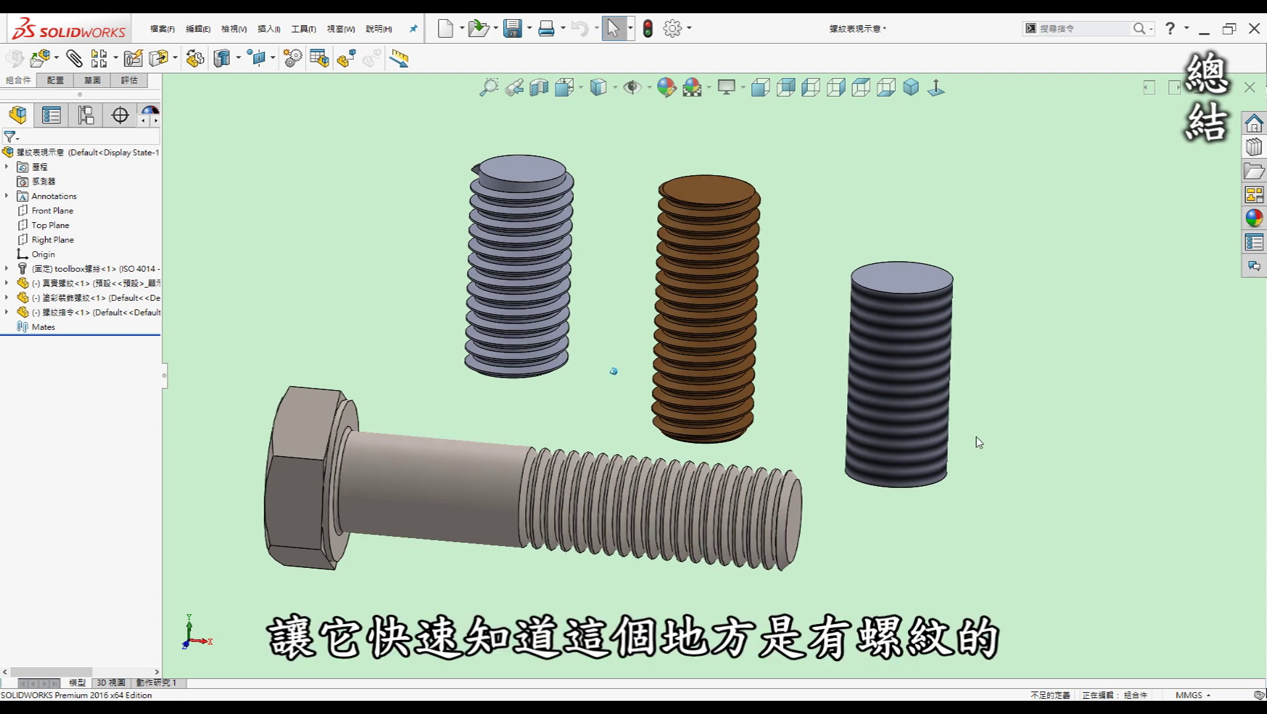
{"action": "middle_click_drag", "start_coordinate": [979, 442], "coordinate": [978, 442]}
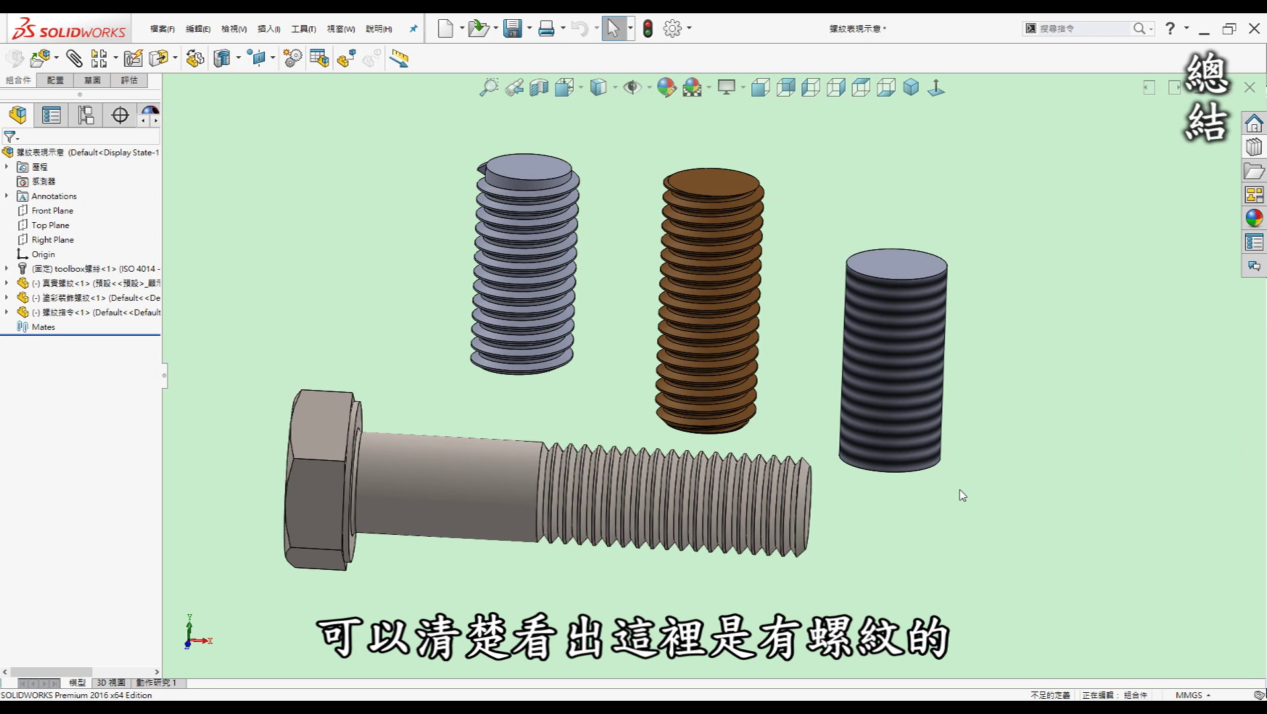
{"action": "mouse_move", "coordinate": [962, 496]}
{"action": "middle_mouse_down"}
{"action": "mouse_move", "coordinate": [1039, 375]}
{"action": "mouse_move", "coordinate": [1055, 382]}
{"action": "middle_mouse_up"}
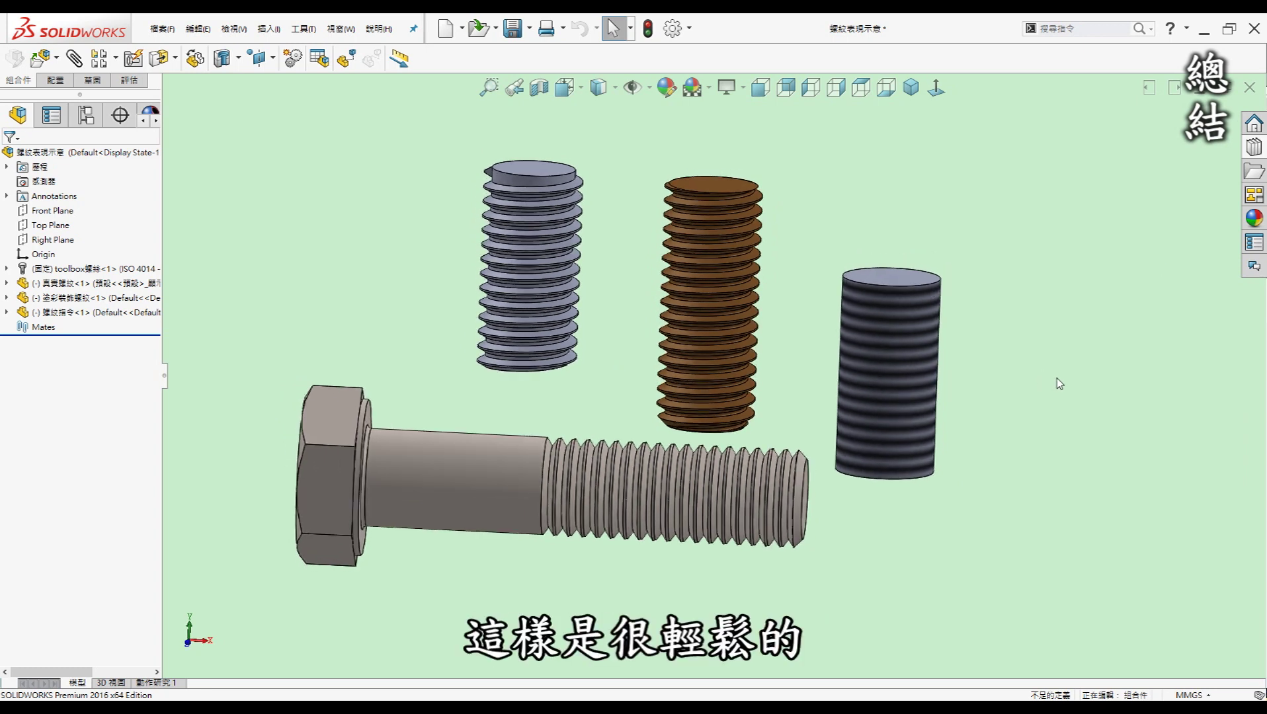
{"action": "middle_click_drag", "start_coordinate": [866, 367], "coordinate": [412, 514]}
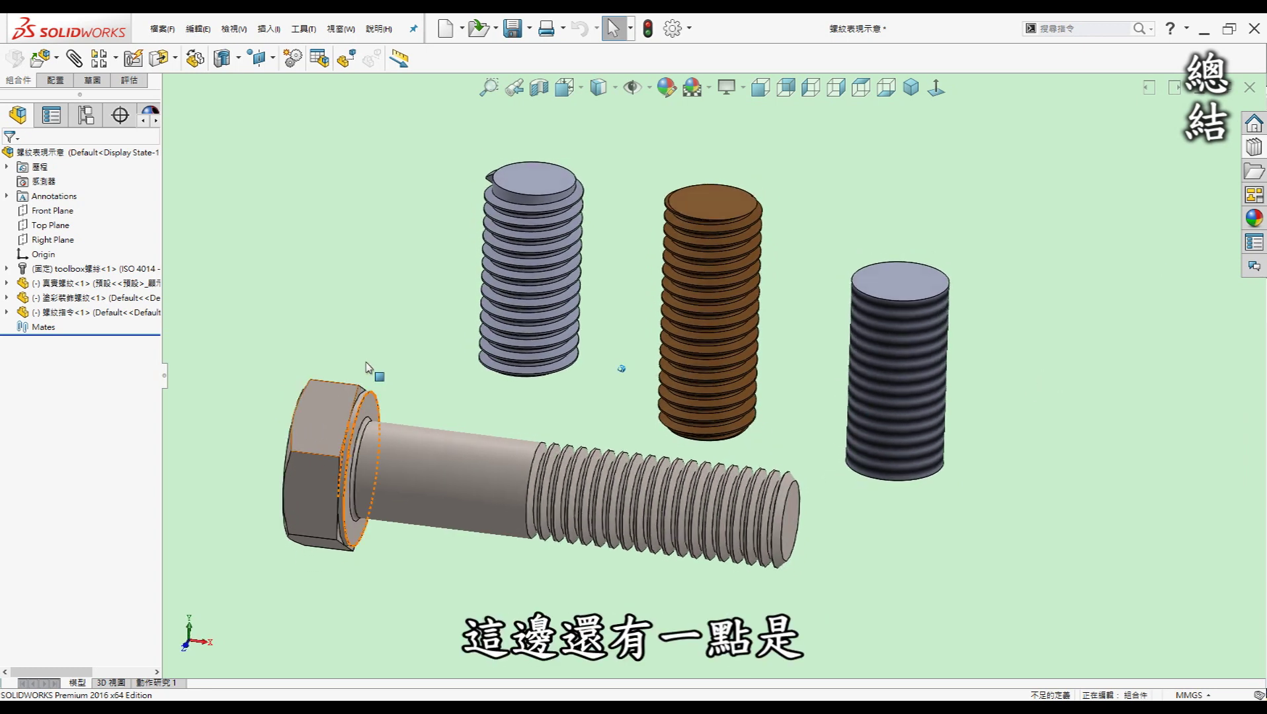
{"action": "middle_click_drag", "start_coordinate": [412, 514], "coordinate": [356, 477]}
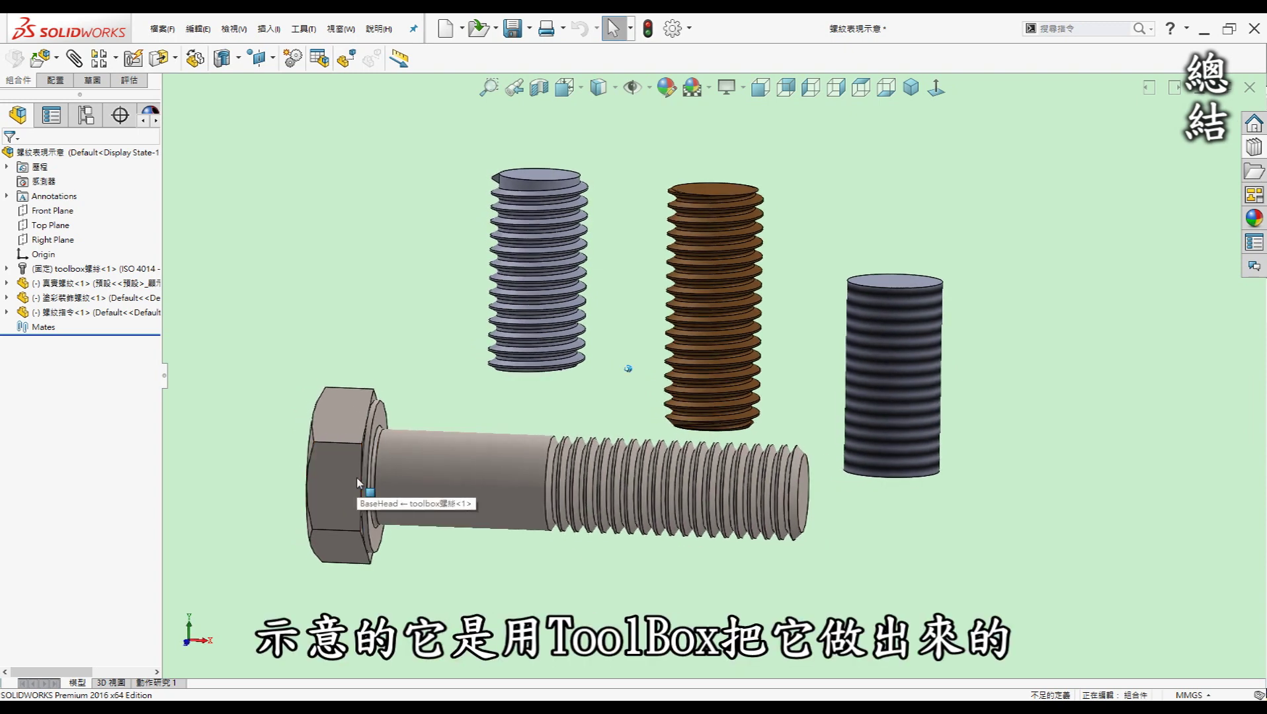
{"action": "mouse_move", "coordinate": [357, 477]}
{"action": "middle_mouse_down"}
{"action": "mouse_move", "coordinate": [360, 489]}
{"action": "mouse_move", "coordinate": [688, 503]}
{"action": "mouse_move", "coordinate": [671, 504]}
{"action": "mouse_move", "coordinate": [776, 566]}
{"action": "mouse_move", "coordinate": [541, 520]}
{"action": "middle_mouse_up"}
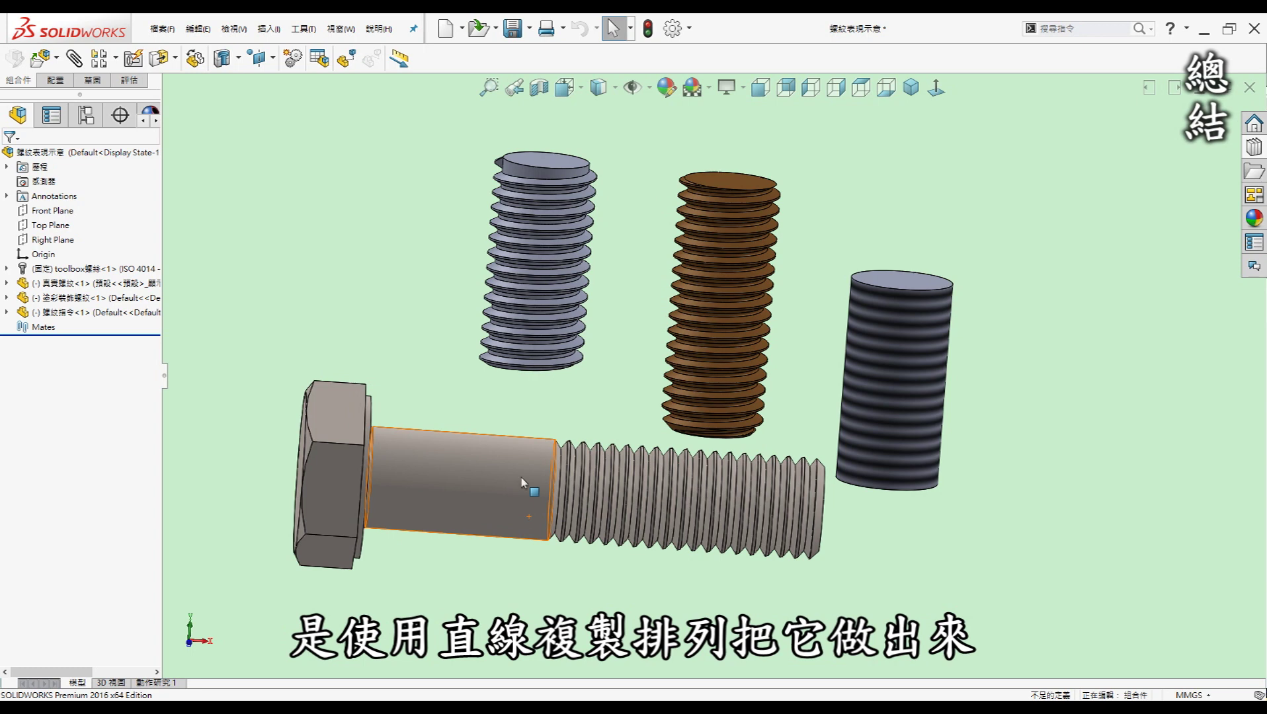
{"action": "mouse_move", "coordinate": [863, 493]}
{"action": "middle_mouse_down"}
{"action": "mouse_move", "coordinate": [475, 538]}
{"action": "mouse_move", "coordinate": [513, 446]}
{"action": "mouse_move", "coordinate": [527, 458]}
{"action": "middle_mouse_up"}
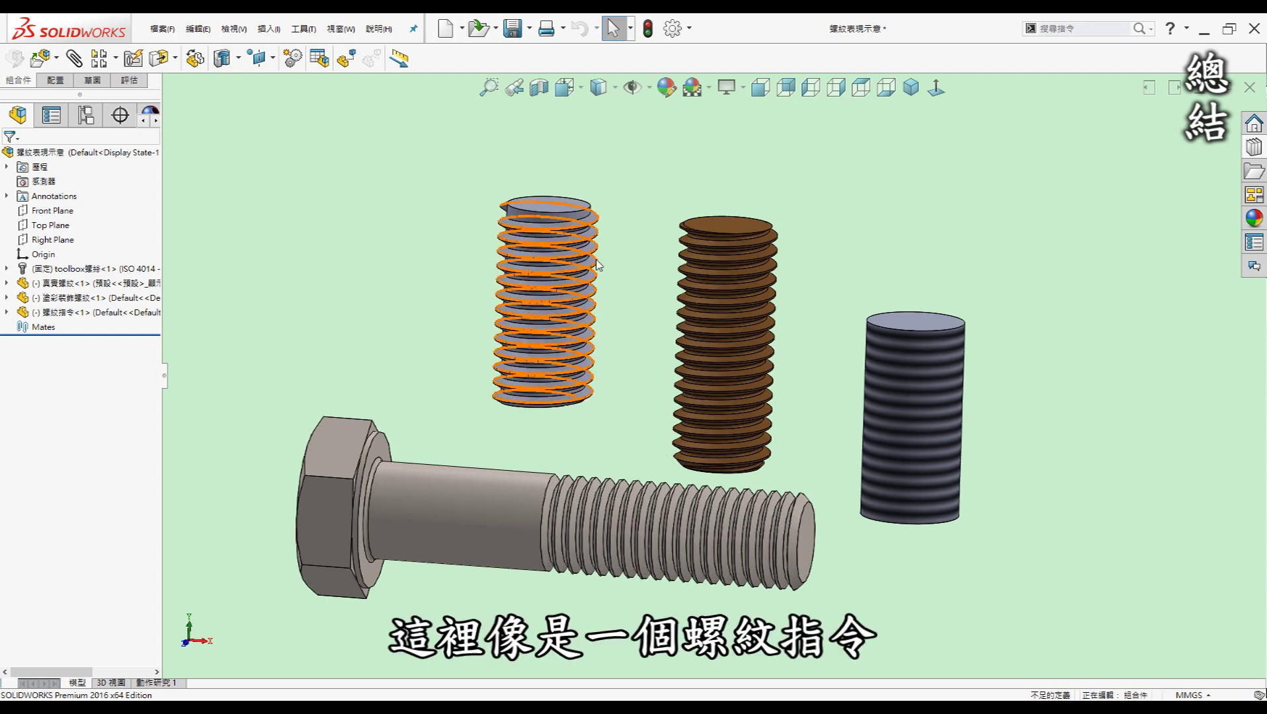
{"action": "middle_click_drag", "start_coordinate": [589, 299], "coordinate": [582, 295]}
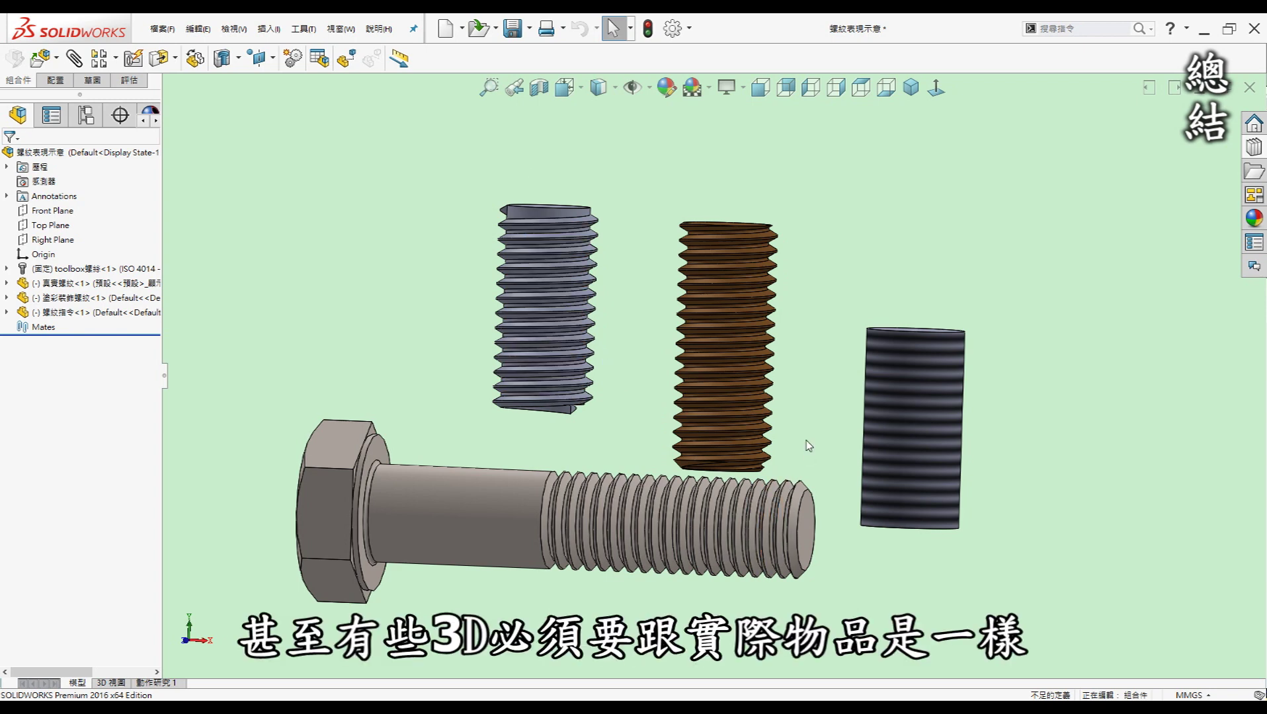
{"action": "scroll", "coordinate": [805, 441], "scroll_direction": "down", "scroll_amount": 1}
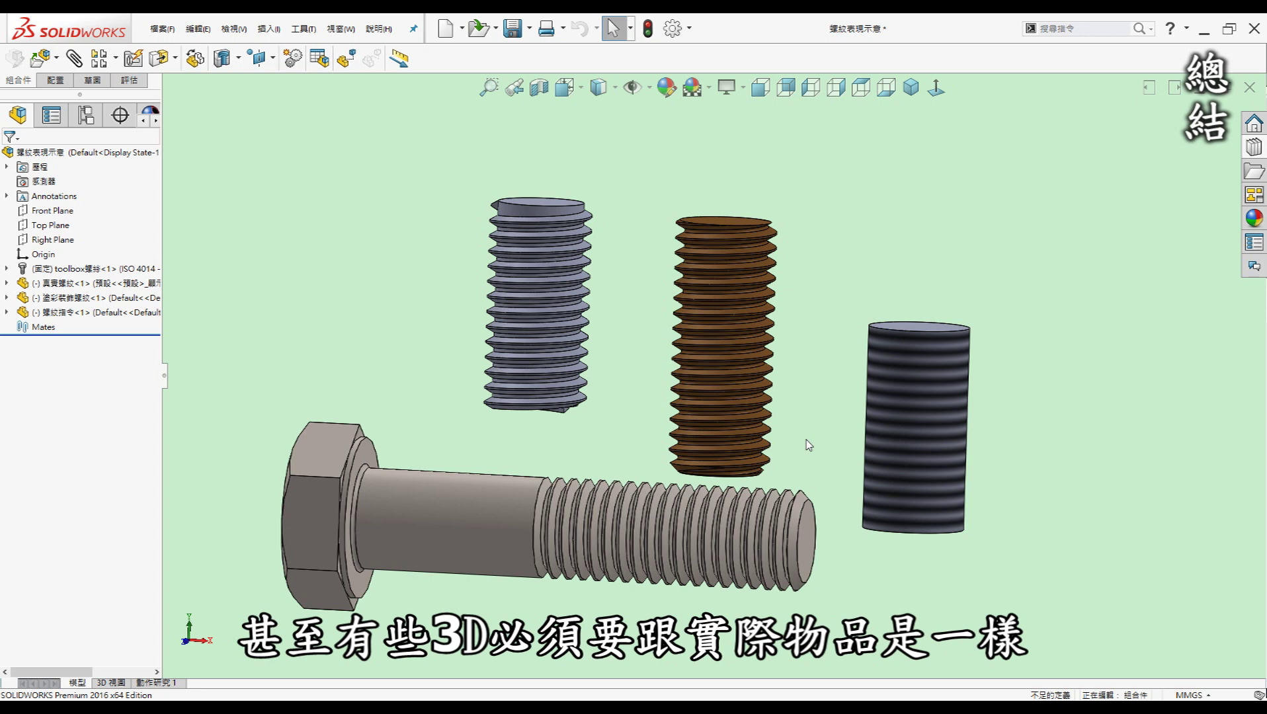
{"action": "scroll", "coordinate": [805, 440], "scroll_direction": "down", "scroll_amount": 1}
{"action": "scroll", "coordinate": [806, 440], "scroll_direction": "down", "scroll_amount": 1}
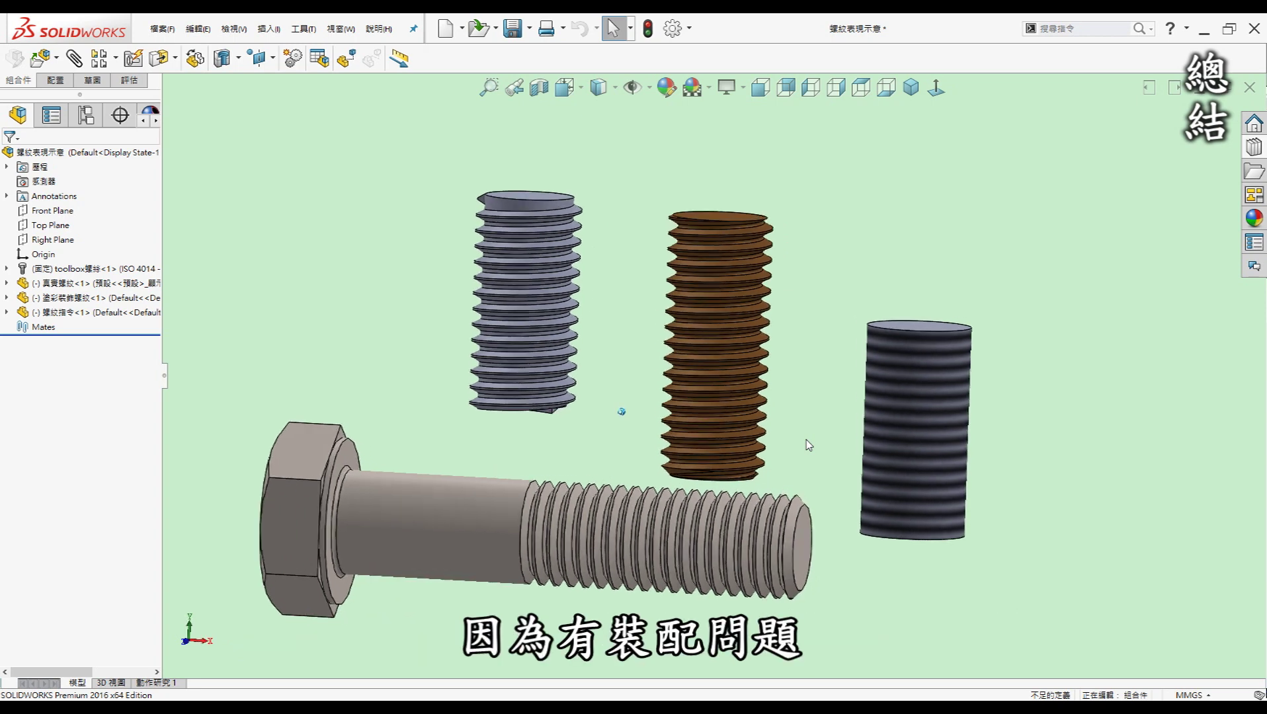
{"action": "scroll", "coordinate": [805, 440], "scroll_direction": "down", "scroll_amount": 1}
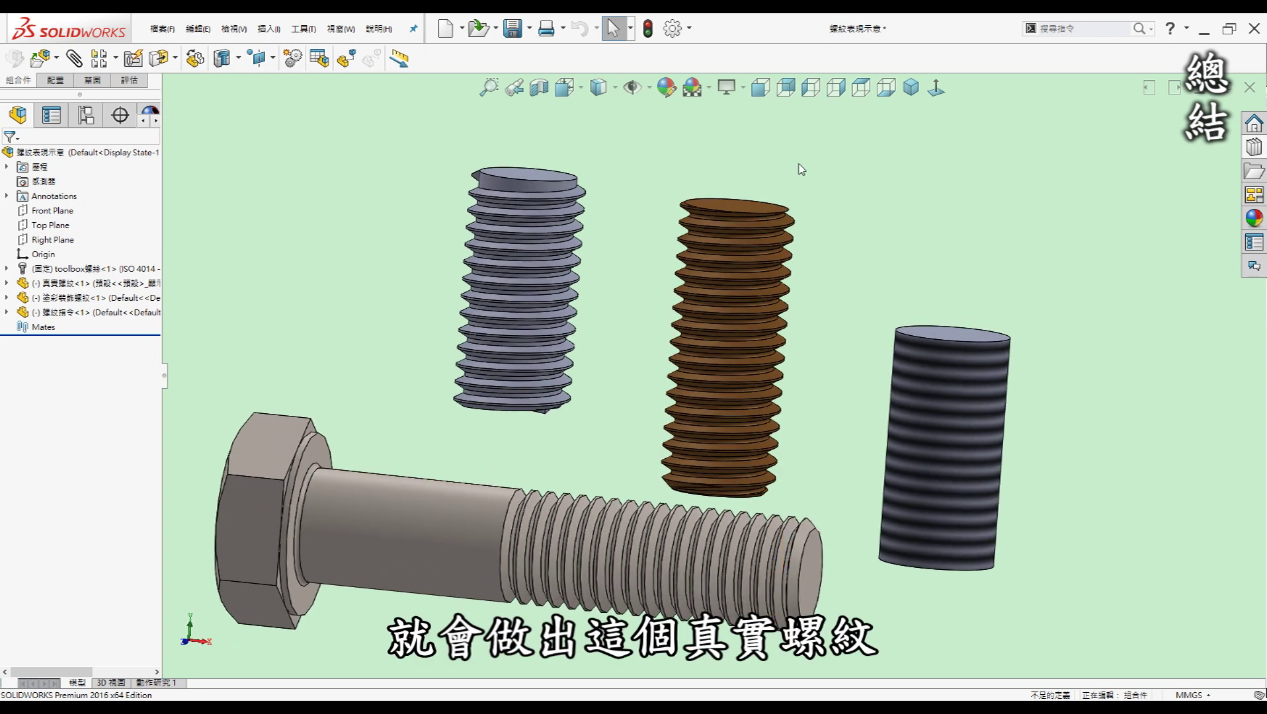
{"action": "middle_click_drag", "start_coordinate": [847, 231], "coordinate": [850, 308]}
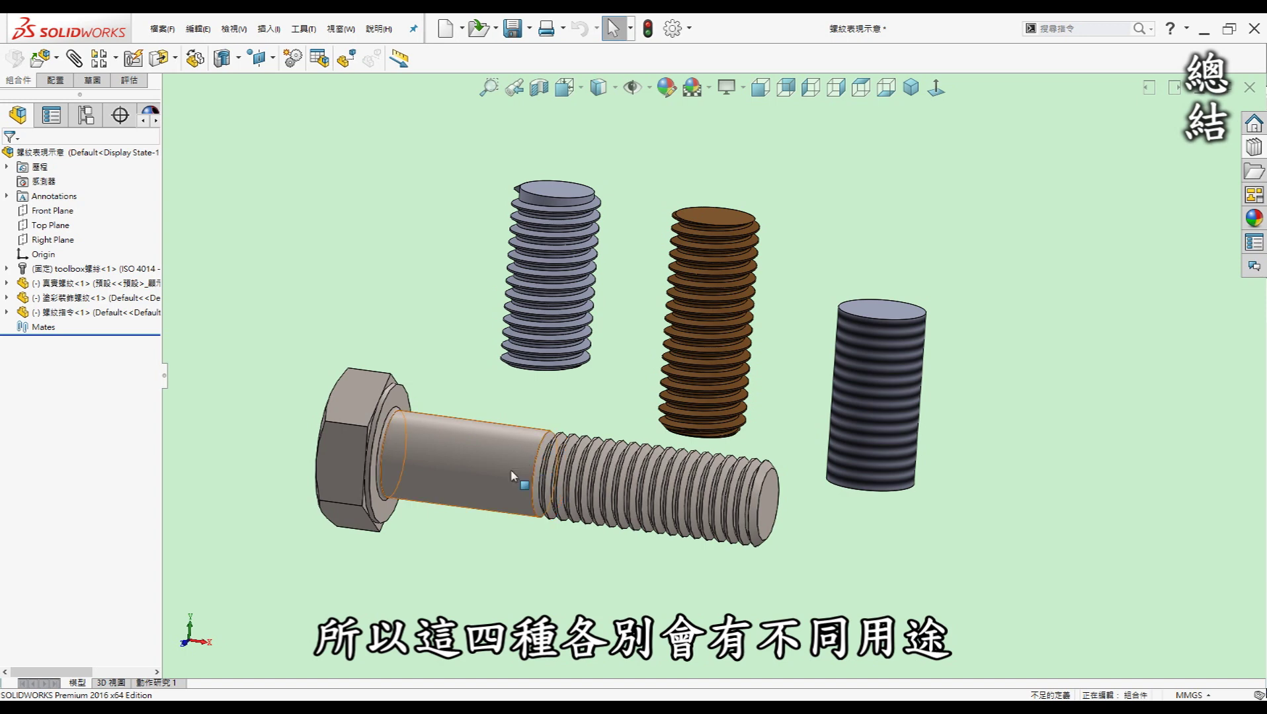
{"action": "mouse_move", "coordinate": [660, 444]}
{"action": "middle_mouse_down"}
{"action": "mouse_move", "coordinate": [614, 211]}
{"action": "mouse_move", "coordinate": [739, 173]}
{"action": "mouse_move", "coordinate": [699, 190]}
{"action": "middle_mouse_up"}
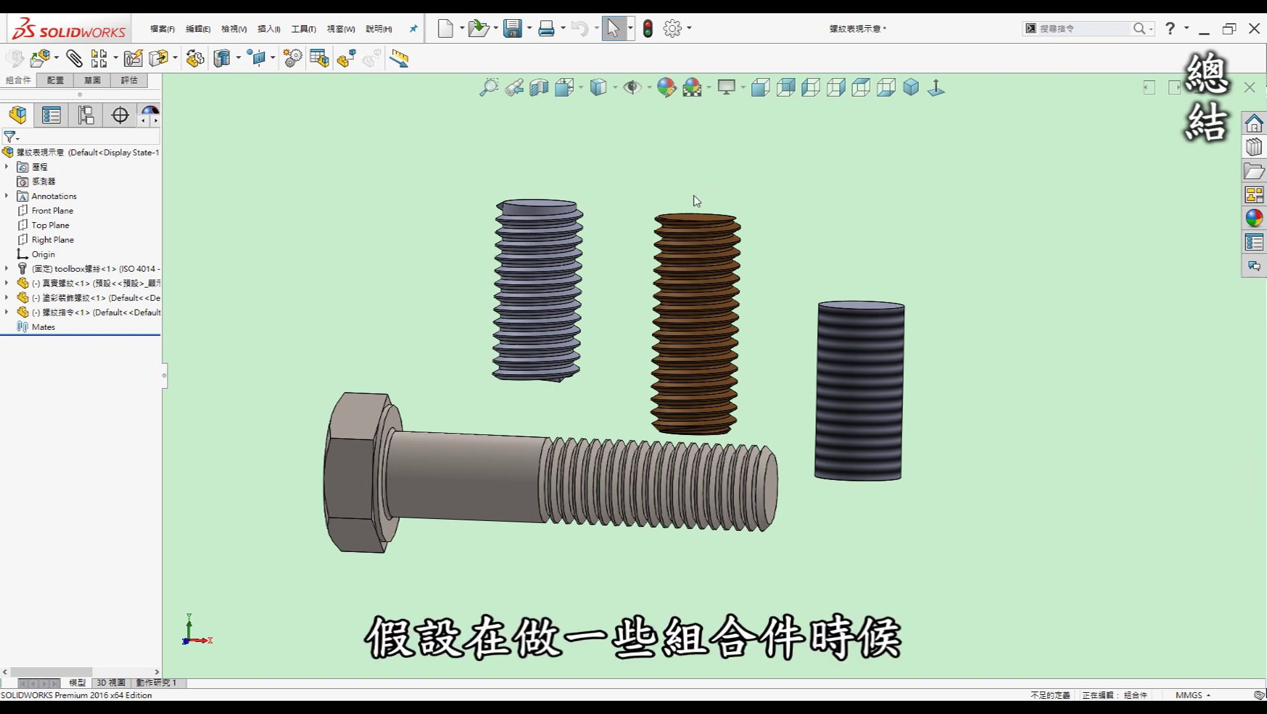
{"action": "middle_click_drag", "start_coordinate": [693, 195], "coordinate": [693, 250]}
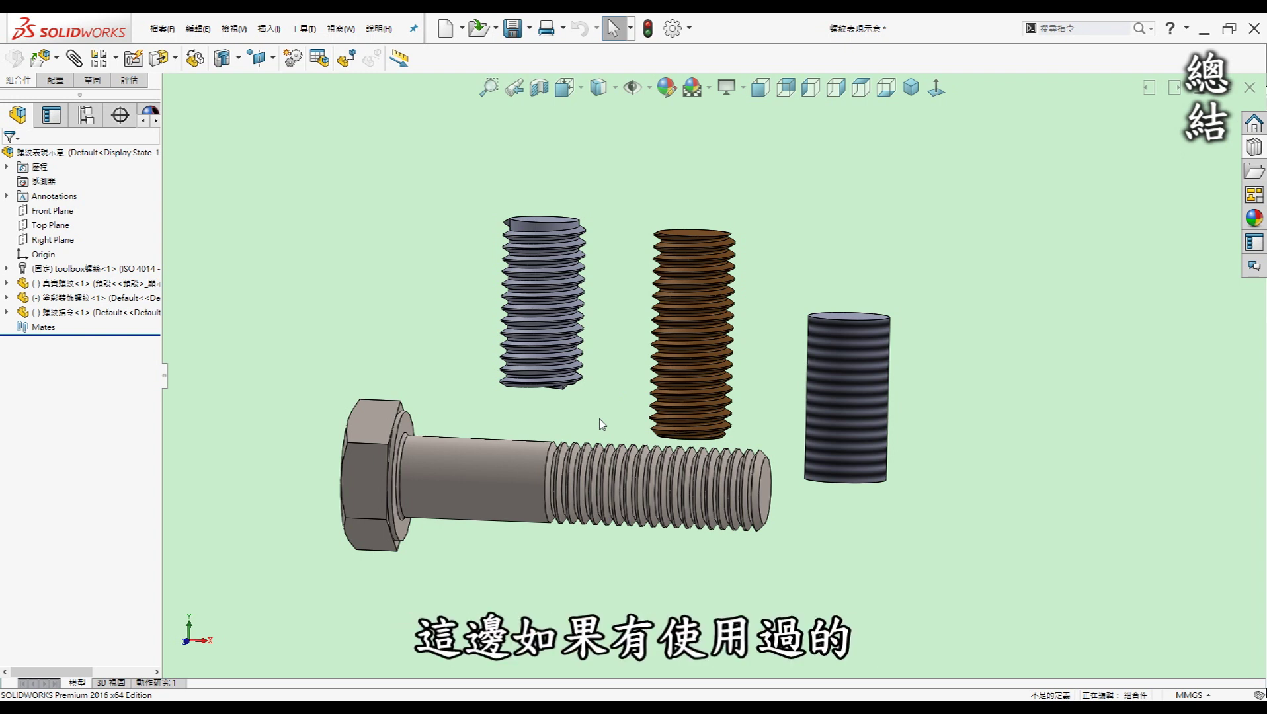
{"action": "middle_click_drag", "start_coordinate": [602, 424], "coordinate": [593, 427]}
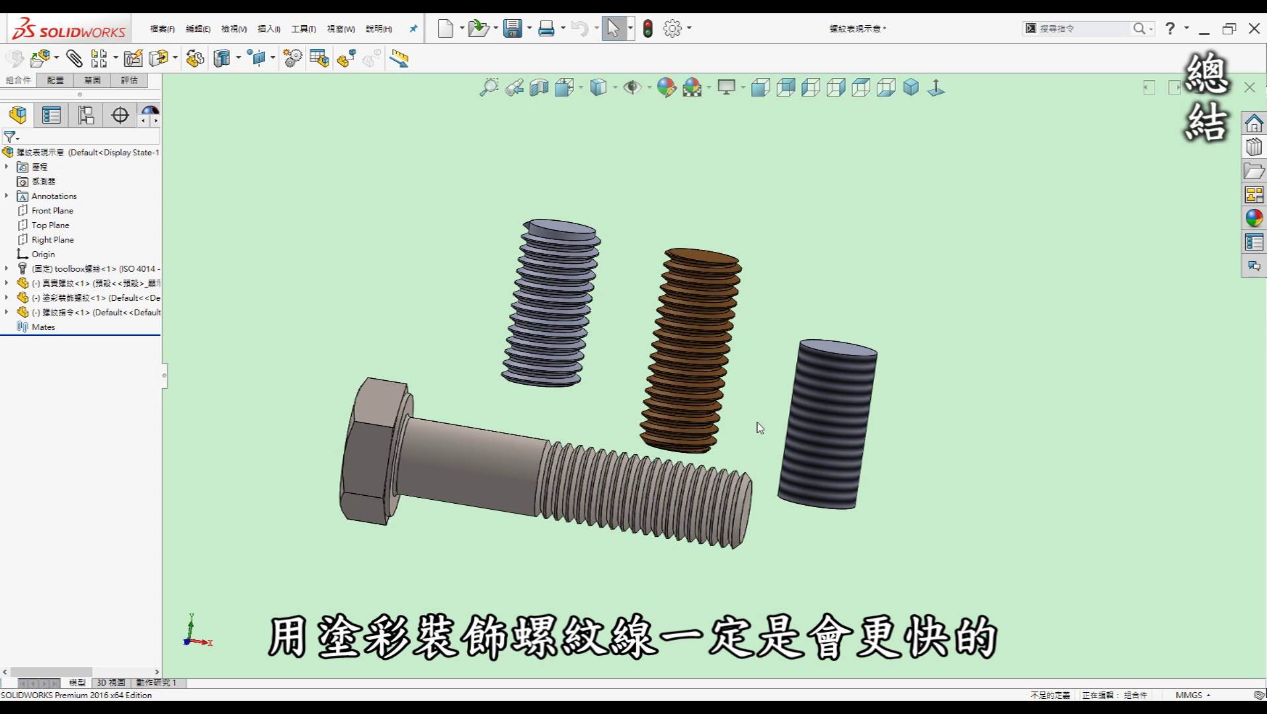
{"action": "middle_click_drag", "start_coordinate": [785, 258], "coordinate": [947, 399]}
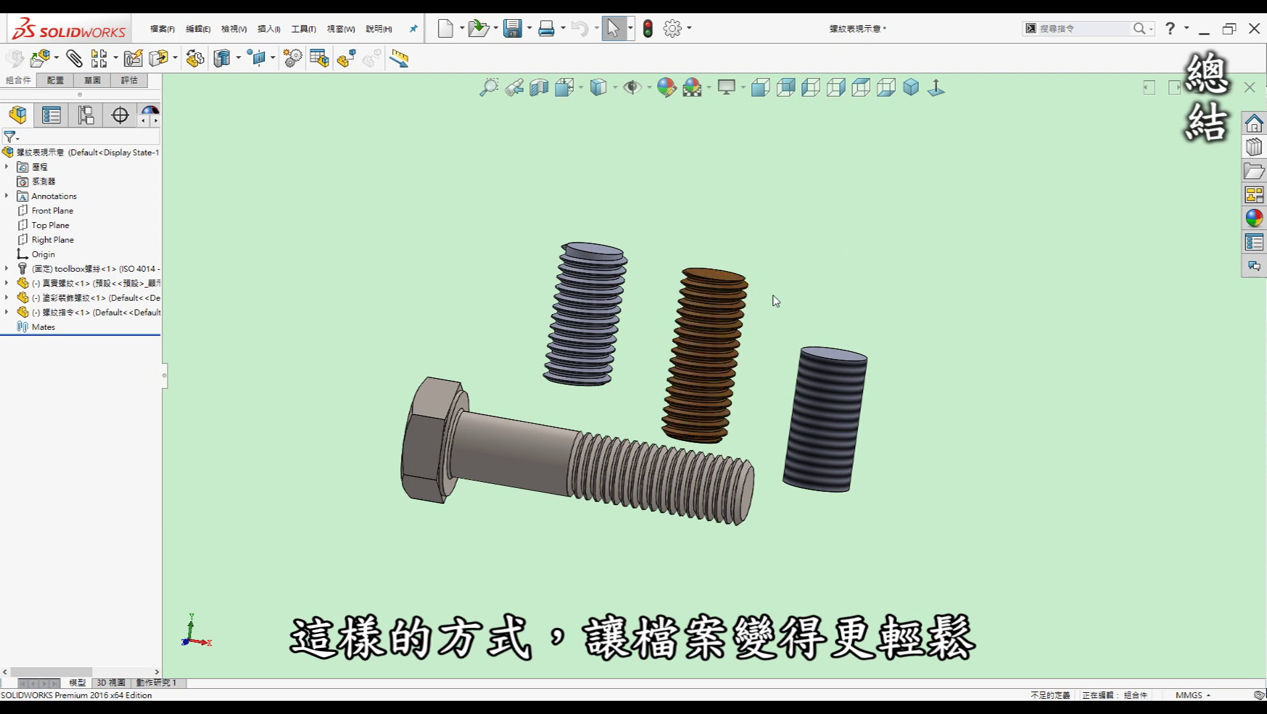
{"action": "middle_click_drag", "start_coordinate": [776, 301], "coordinate": [779, 302]}
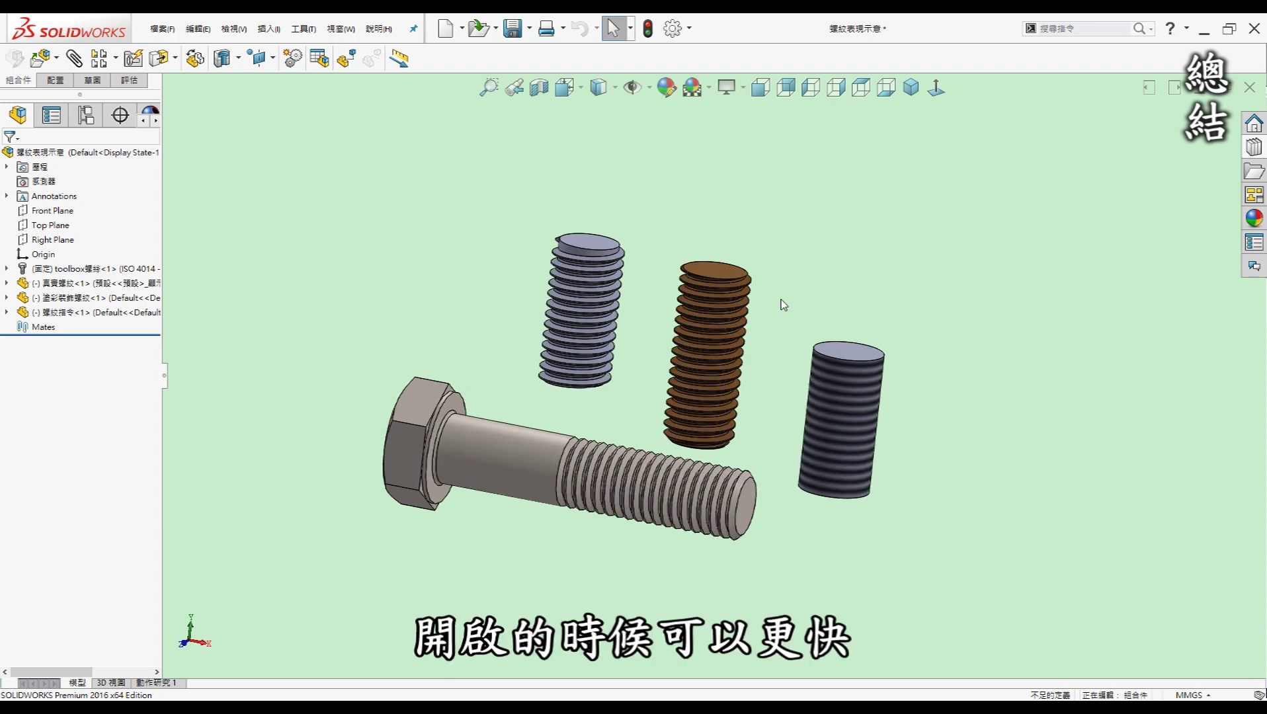
{"action": "middle_click_drag", "start_coordinate": [783, 304], "coordinate": [782, 364]}
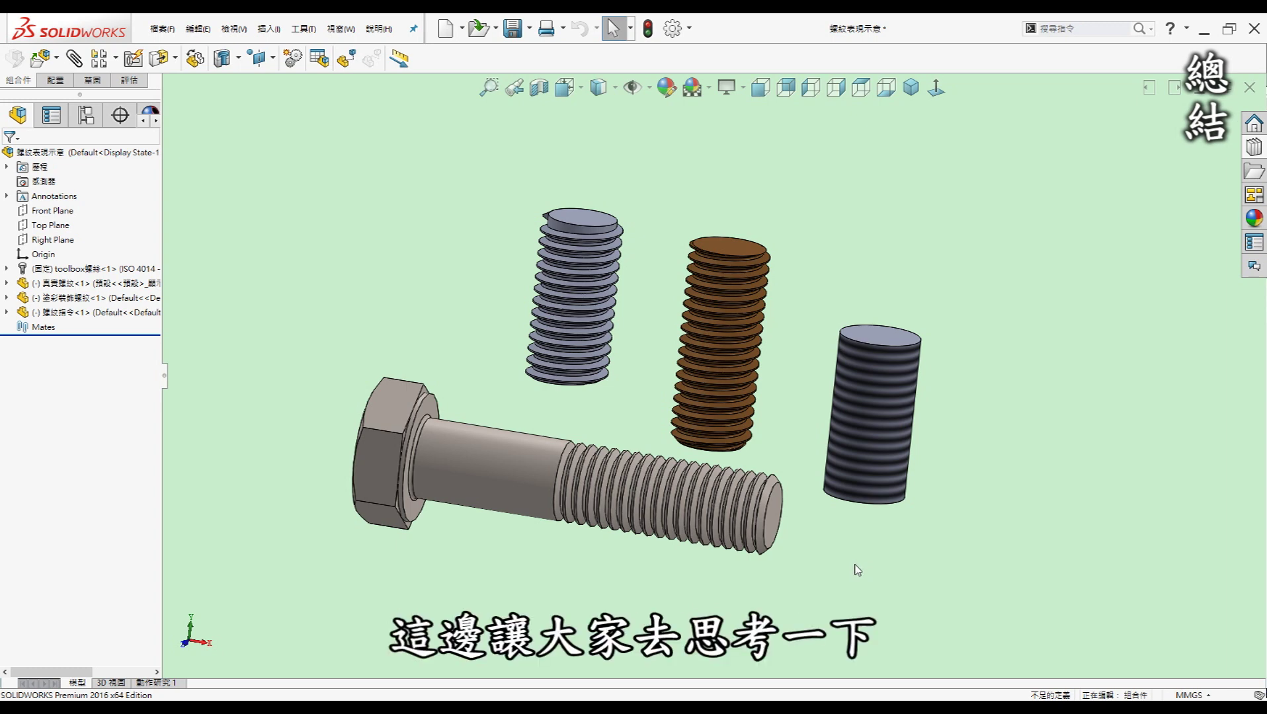
{"action": "middle_click_drag", "start_coordinate": [858, 570], "coordinate": [841, 570]}
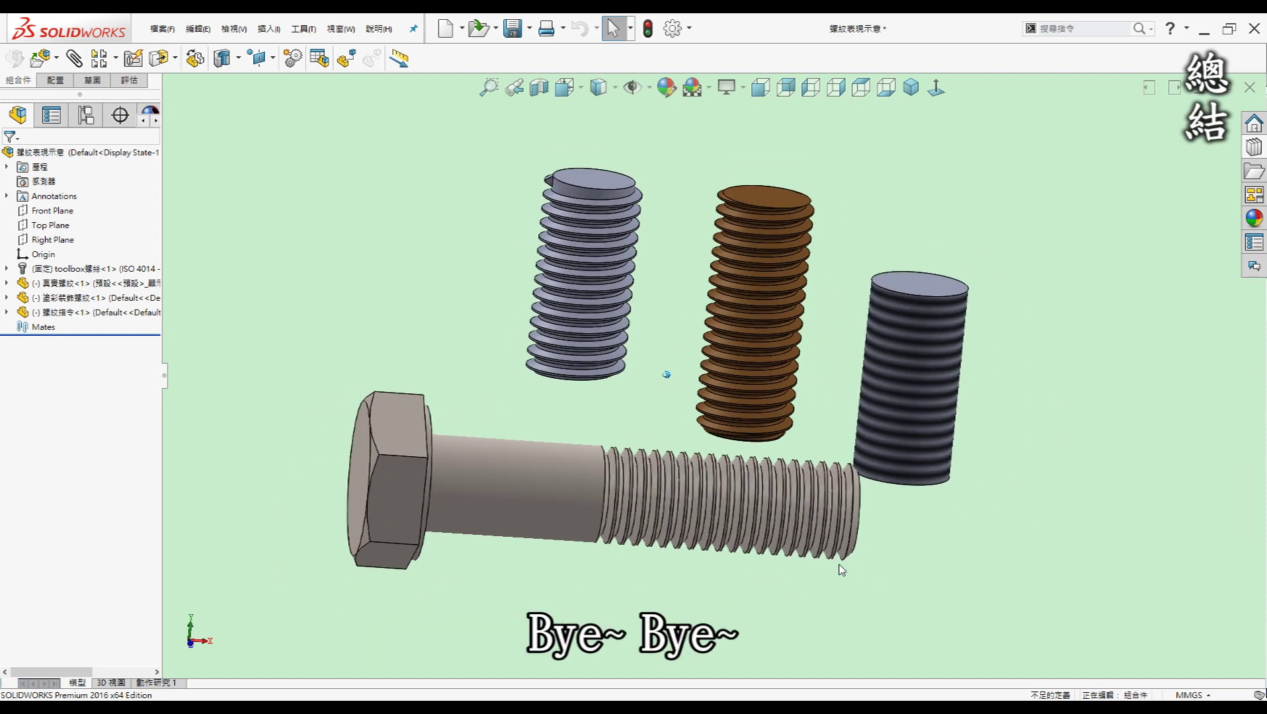